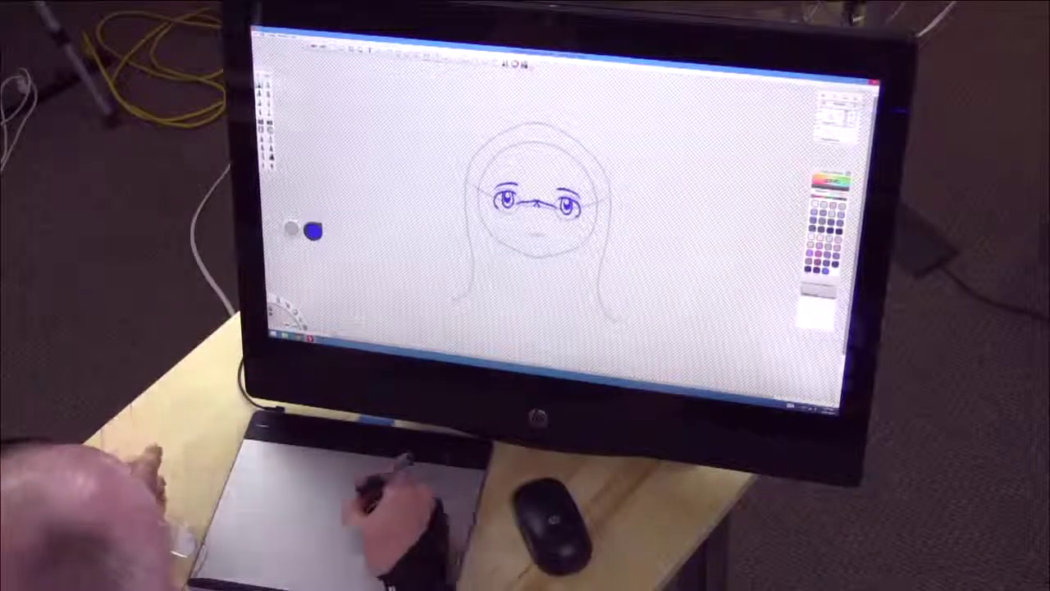
Step: Try mirrored straight lines across and beside the face with symmetry on, and undo them
mouse_move(538, 203)
left_mouse_down()
mouse_move(558, 282)
mouse_move(754, 264)
mouse_move(667, 86)
left_mouse_up()
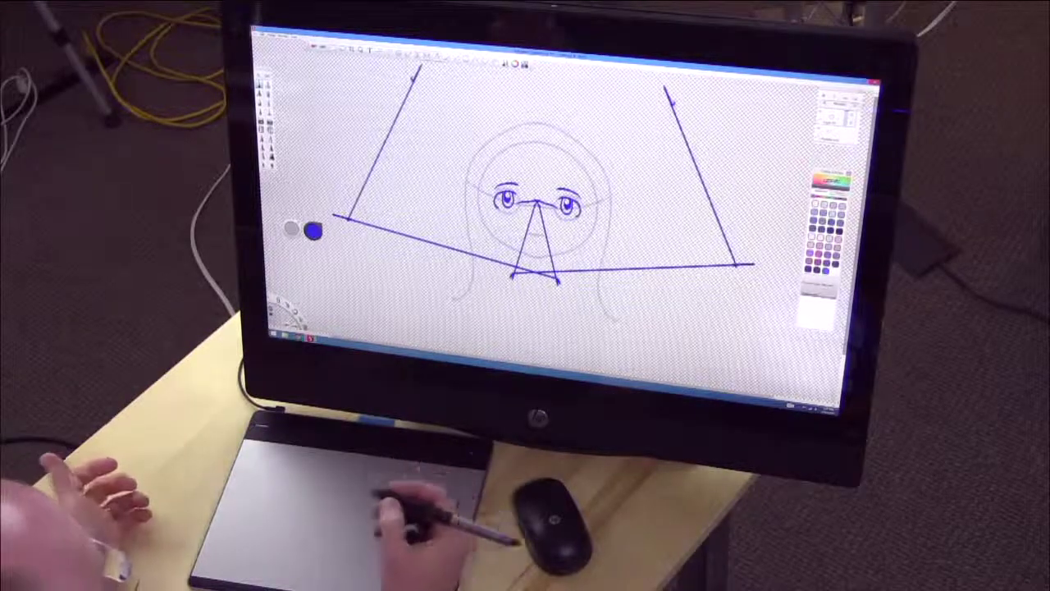
left_click(287, 327)
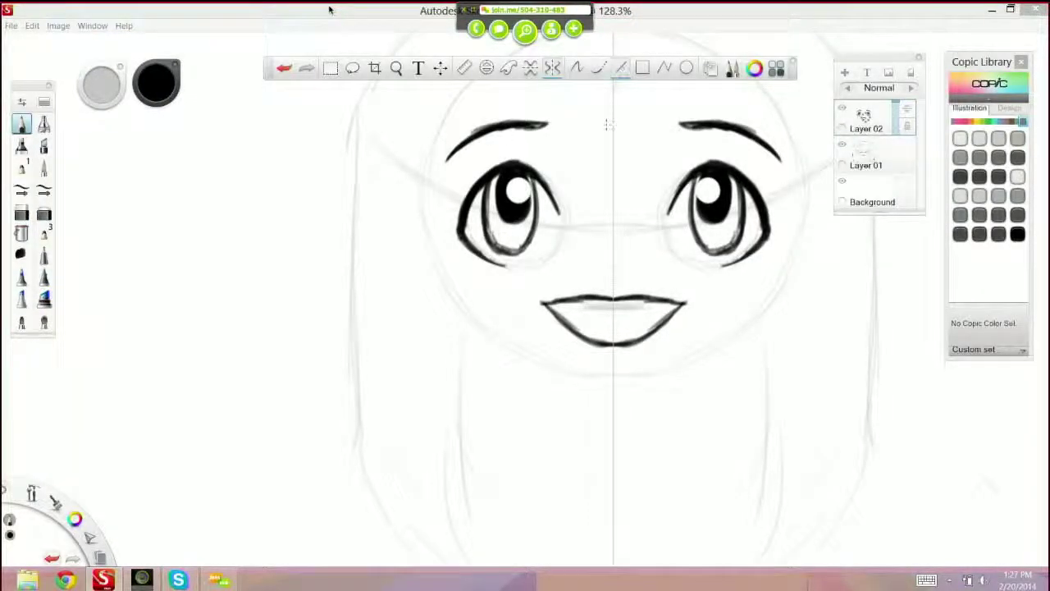
left_click_drag(637, 125, 541, 231)
left_click_drag(491, 313, 314, 261)
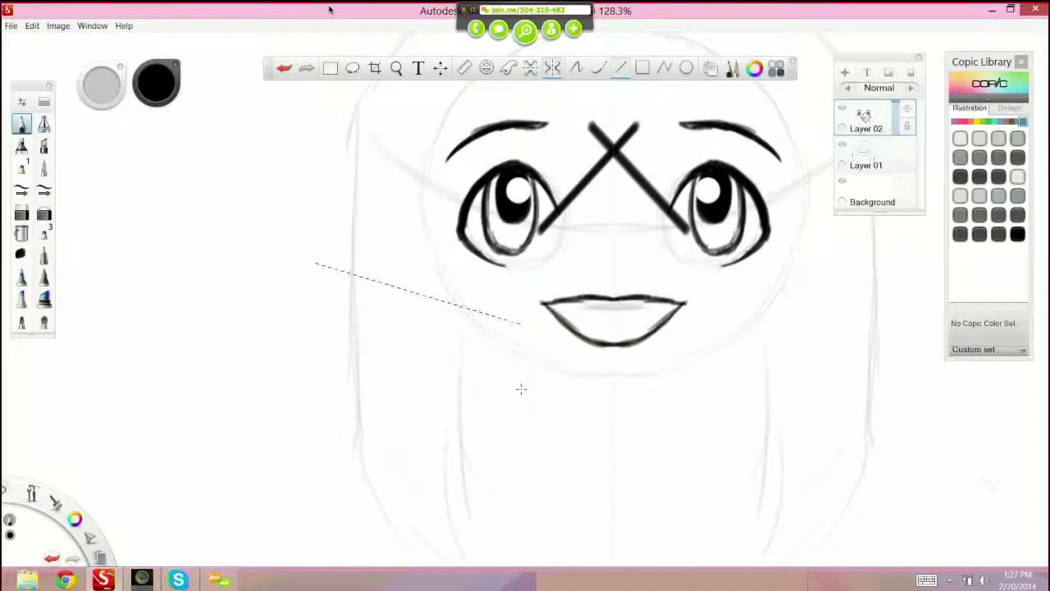
left_click_drag(521, 389, 330, 488)
key("ctrl+z")
key("ctrl+z")
key("ctrl+z")
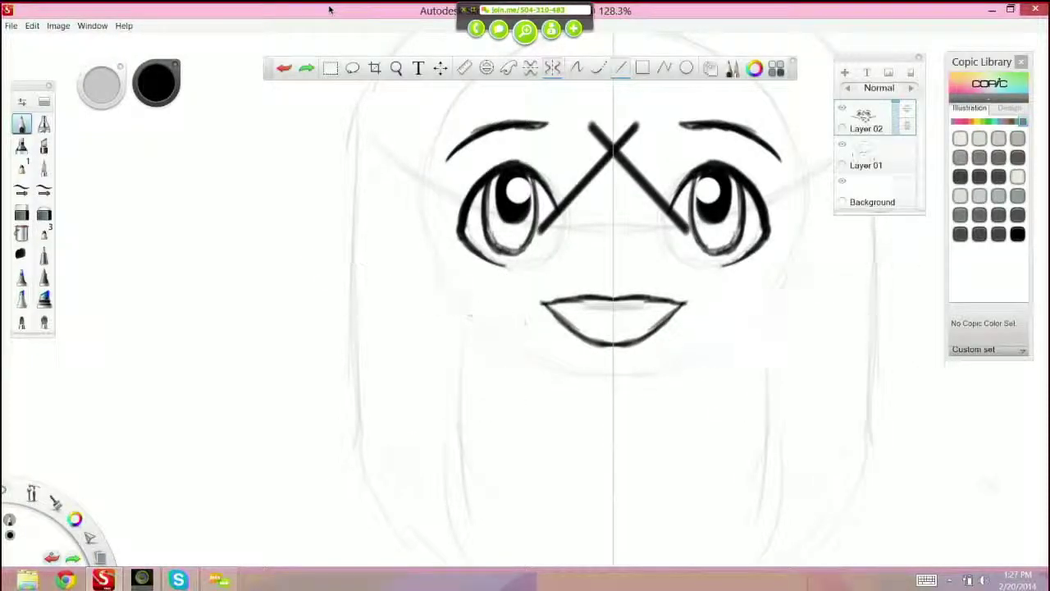
Step: Return to freehand strokes and draw a small curved nose between the eyes and the mouth on both face drawings
left_click(577, 68)
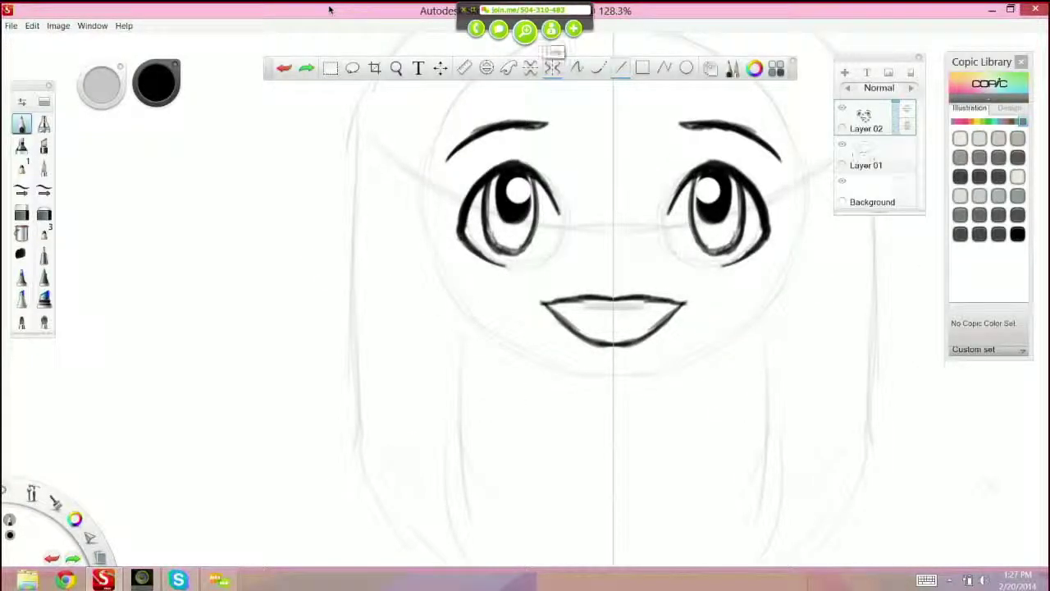
mouse_move(407, 182)
left_mouse_down()
mouse_move(327, 262)
mouse_move(329, 467)
mouse_move(521, 500)
mouse_move(800, 450)
left_mouse_up()
key("ctrl+z")
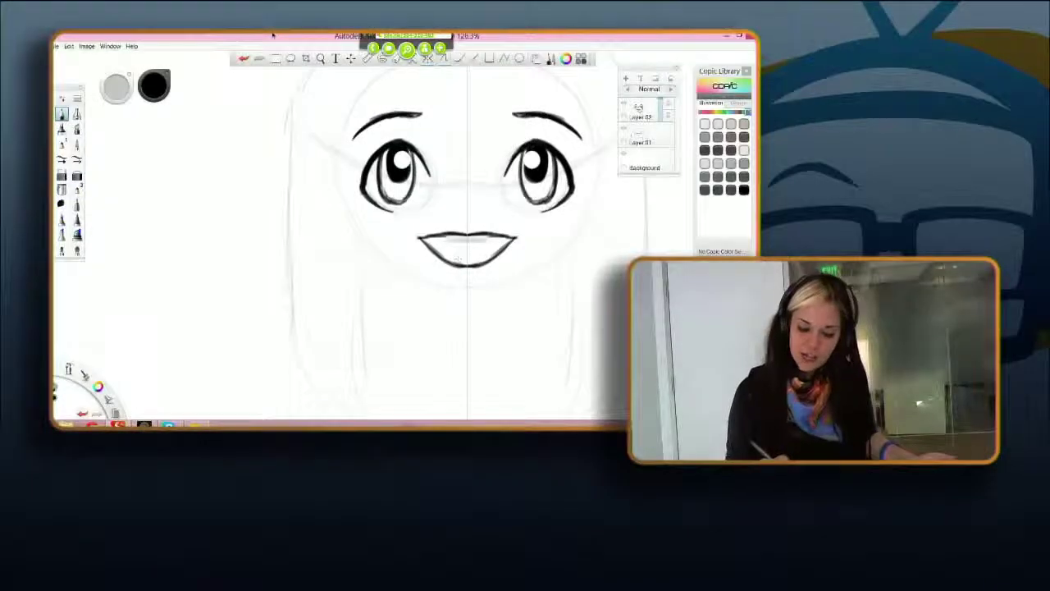
left_click_drag(463, 217, 478, 213)
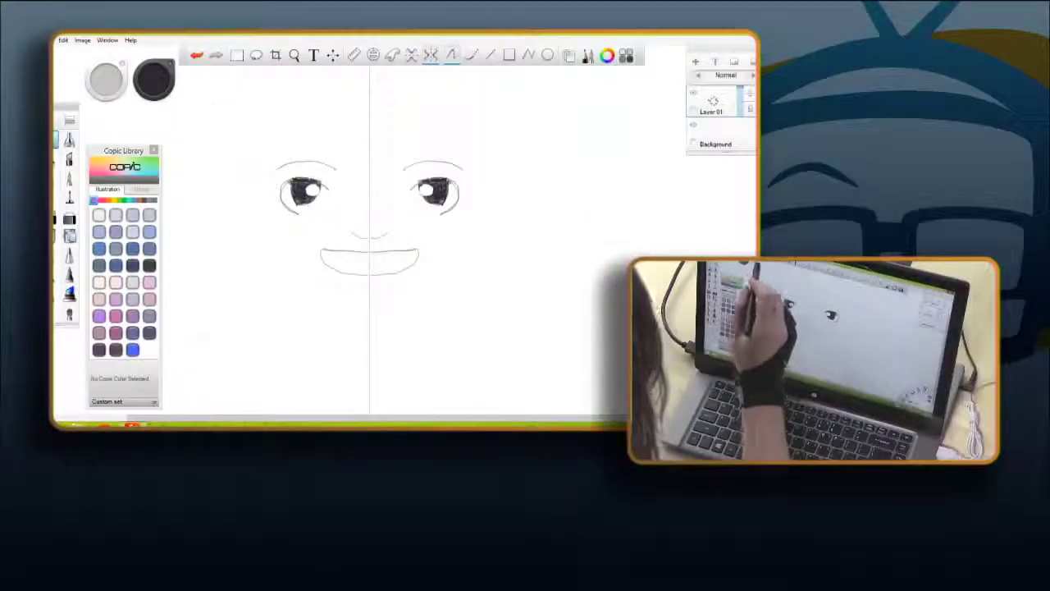
left_click_drag(365, 231, 378, 237)
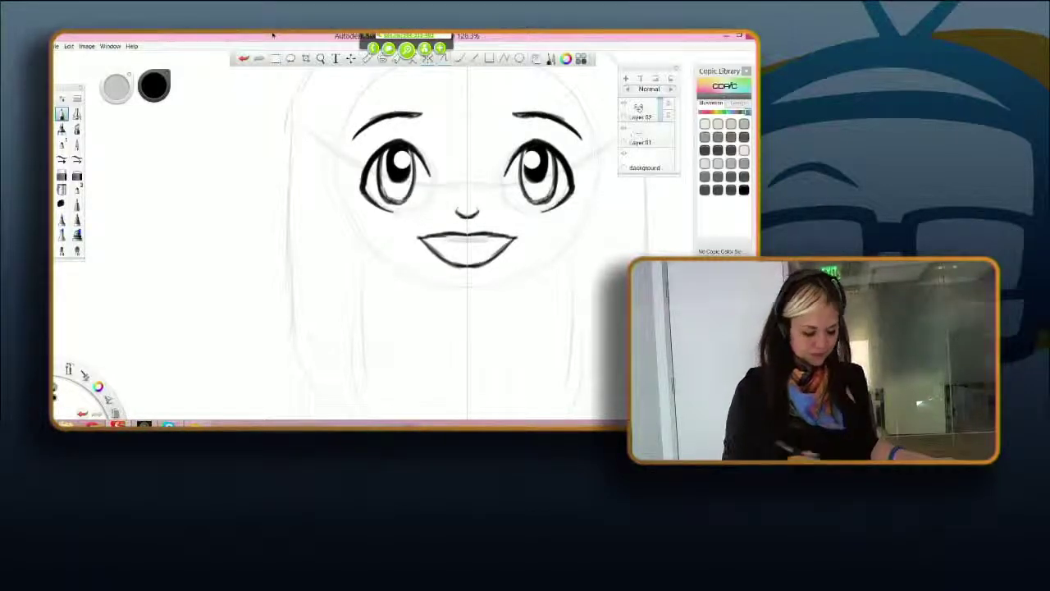
Step: Bring the Skype call window in front of the drawing, and reselect the pencil for sketching
left_click(169, 424)
left_click(221, 372)
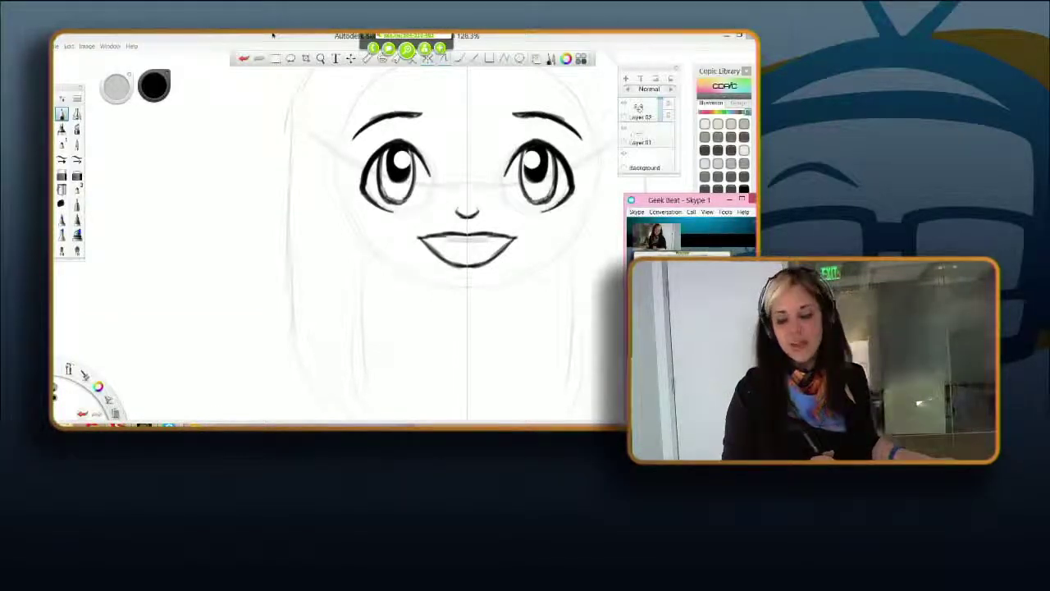
mouse_move(196, 425)
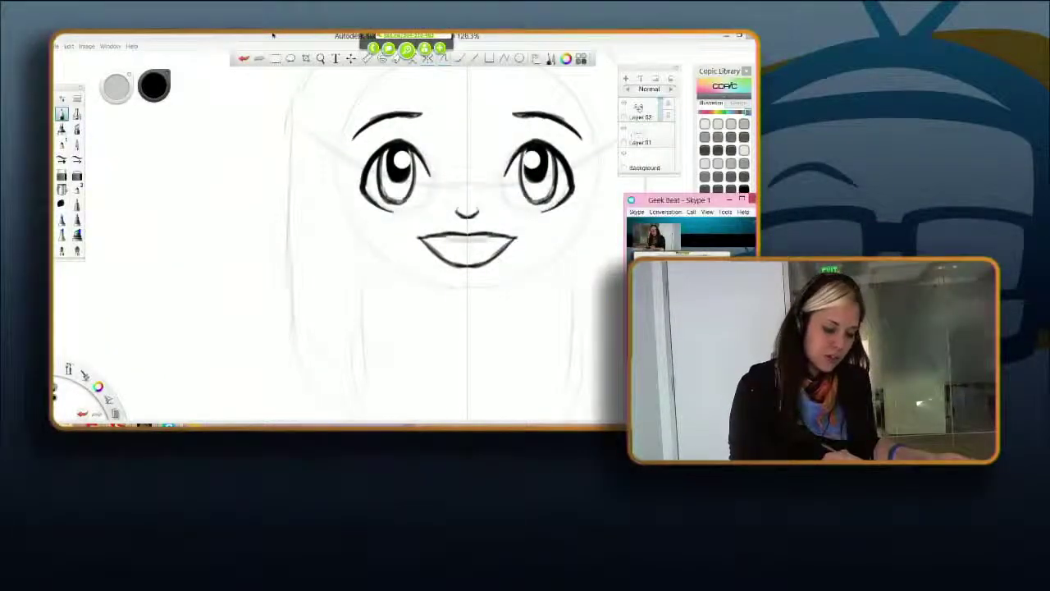
left_click(61, 189)
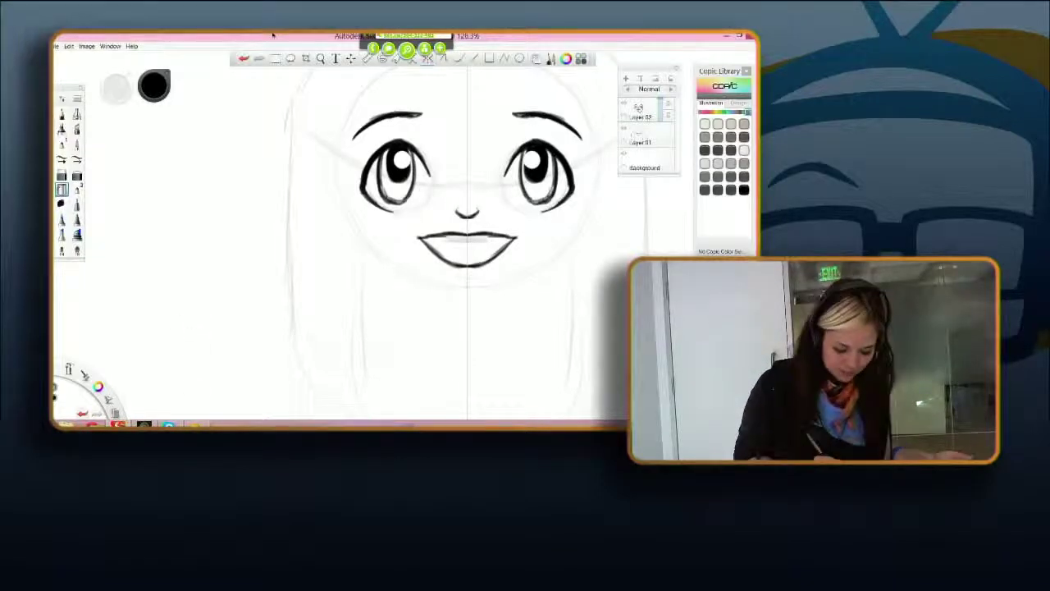
left_click(169, 424)
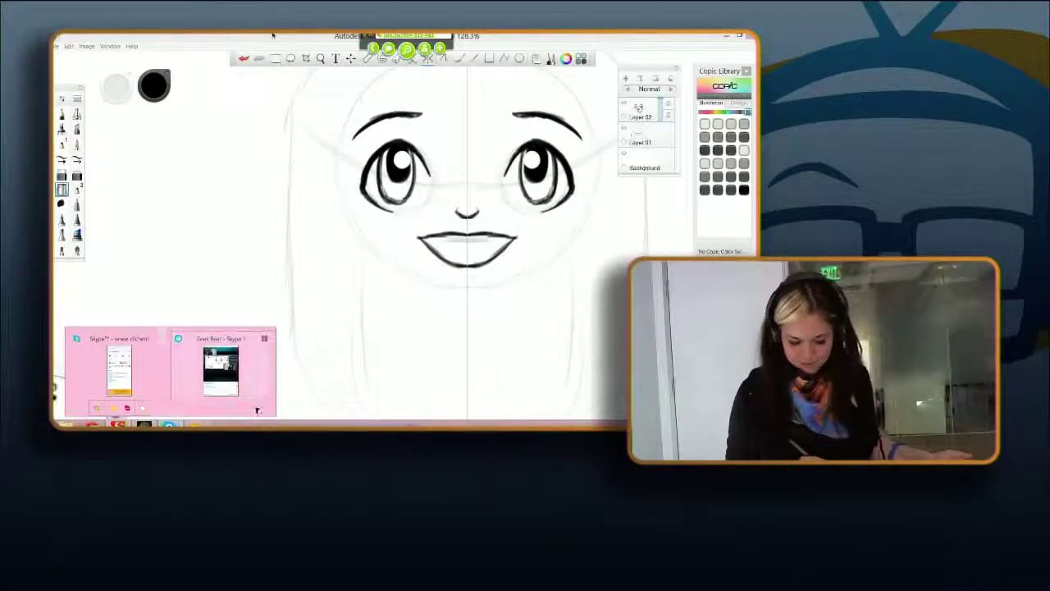
left_click(255, 406)
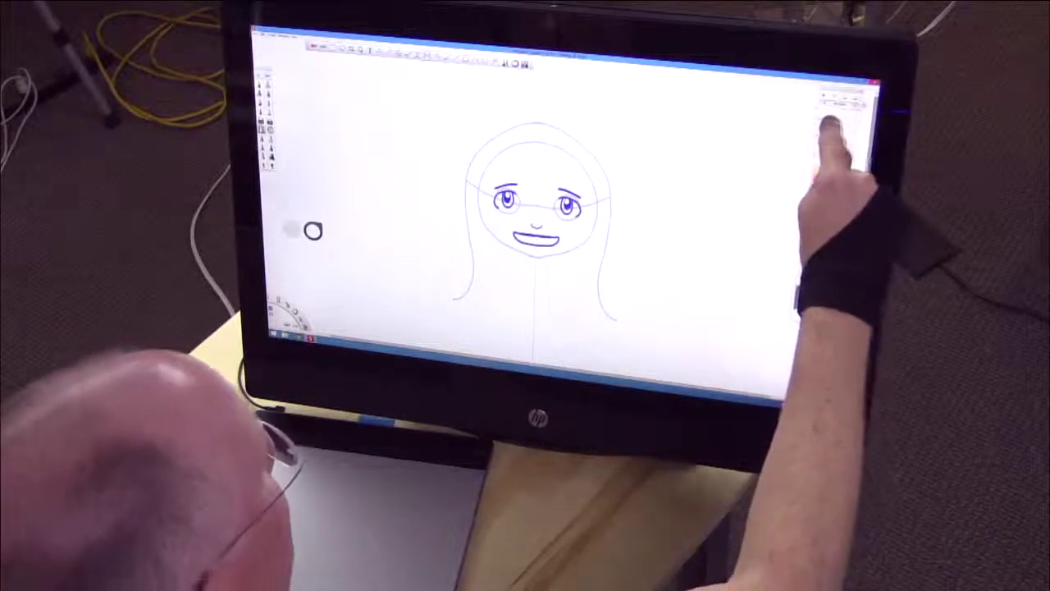
left_click(834, 121)
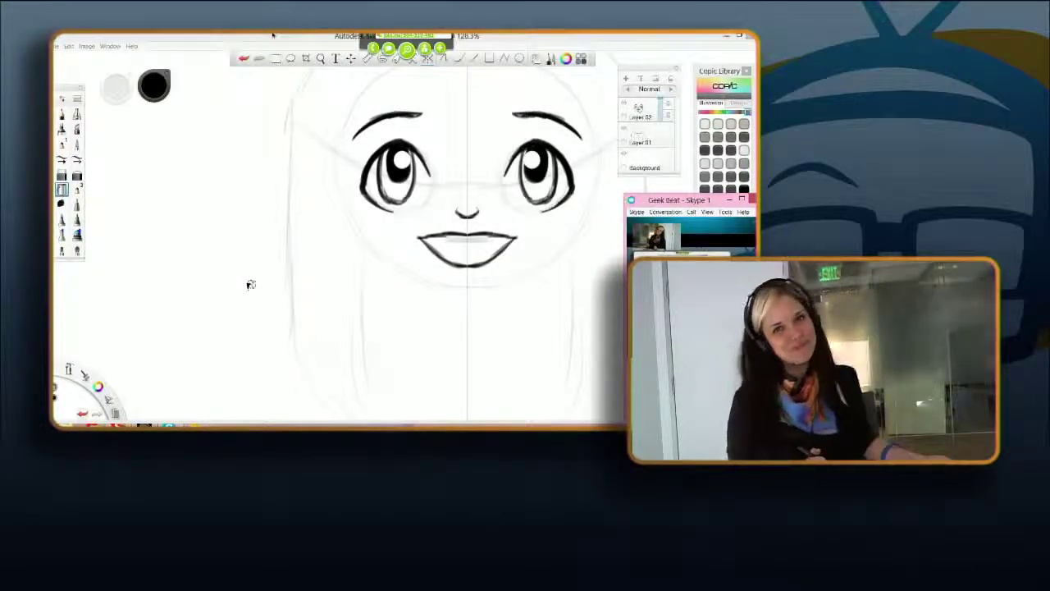
left_click(62, 114)
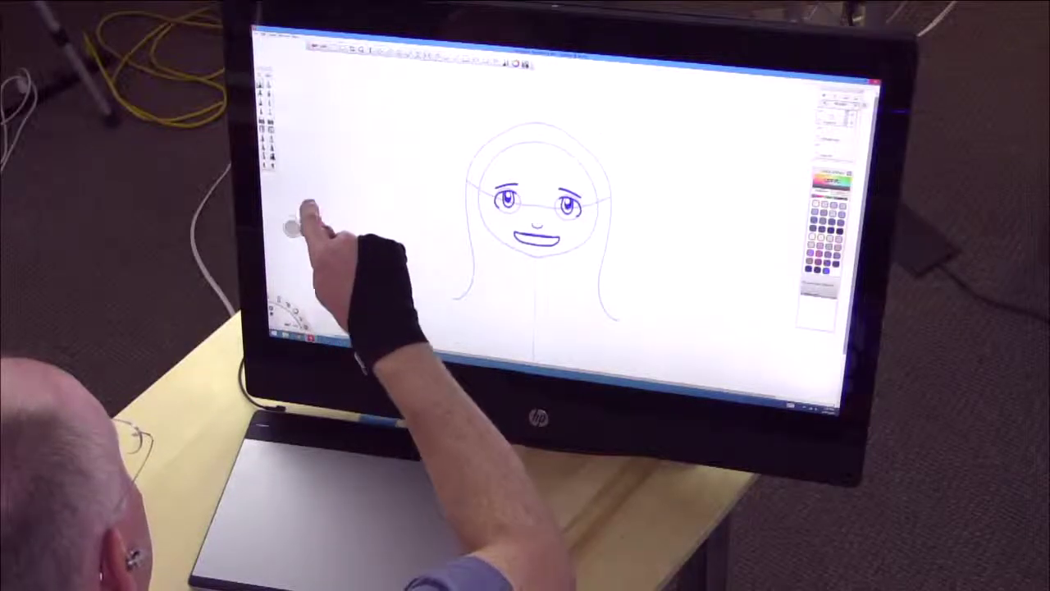
Step: Try a mirrored blue scribble beside the head and undo it
left_click(310, 215)
left_click_drag(325, 189, 349, 168)
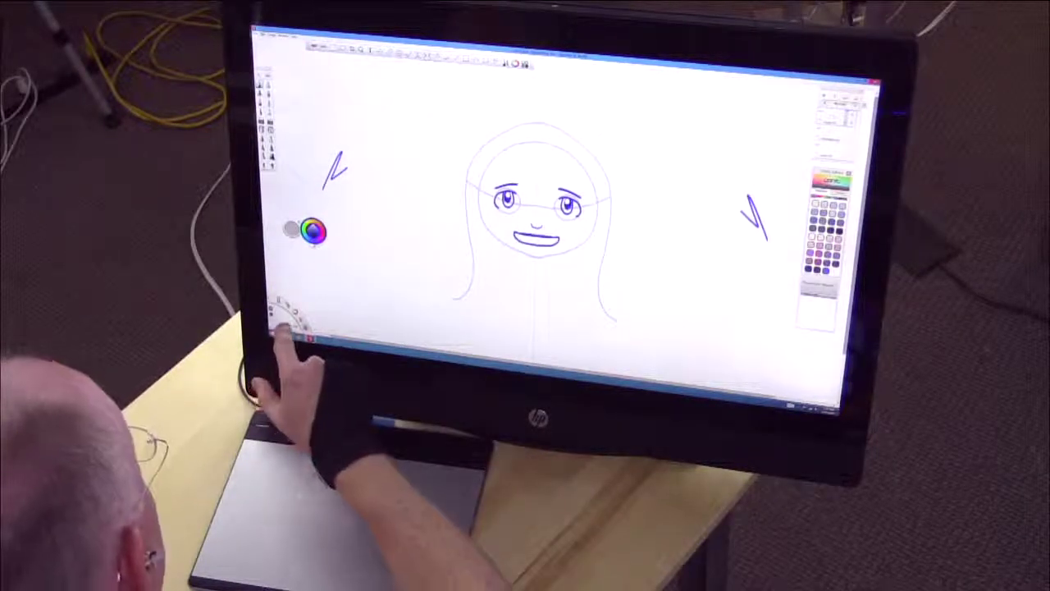
left_click(285, 325)
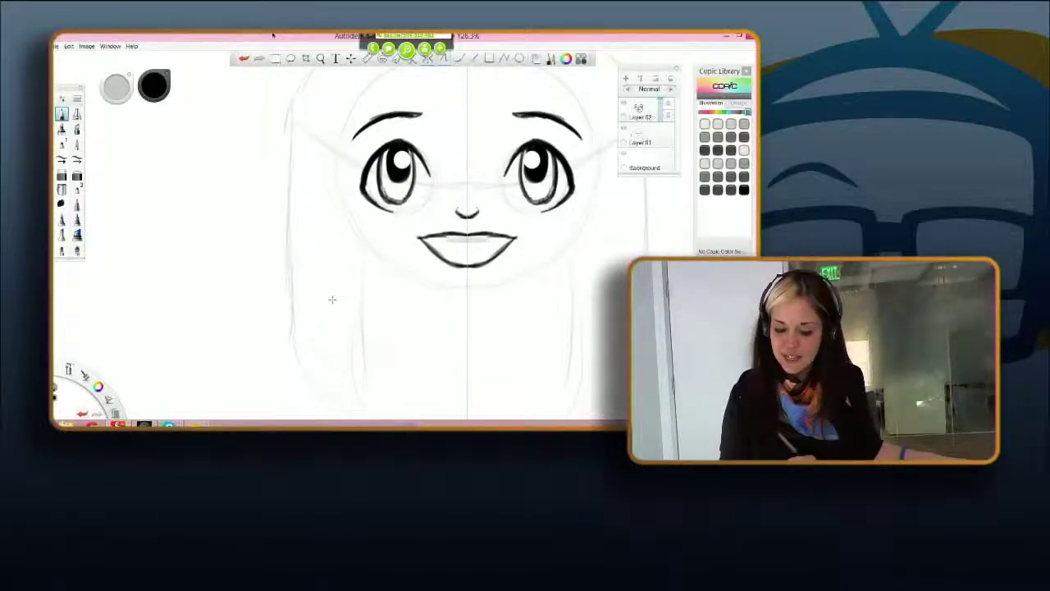
Step: Draw the face outline with mirrored strokes from the temples along the cheeks to the chin, and turn off symmetry
mouse_move(604, 143)
left_mouse_down()
mouse_move(582, 221)
mouse_move(585, 212)
left_mouse_up()
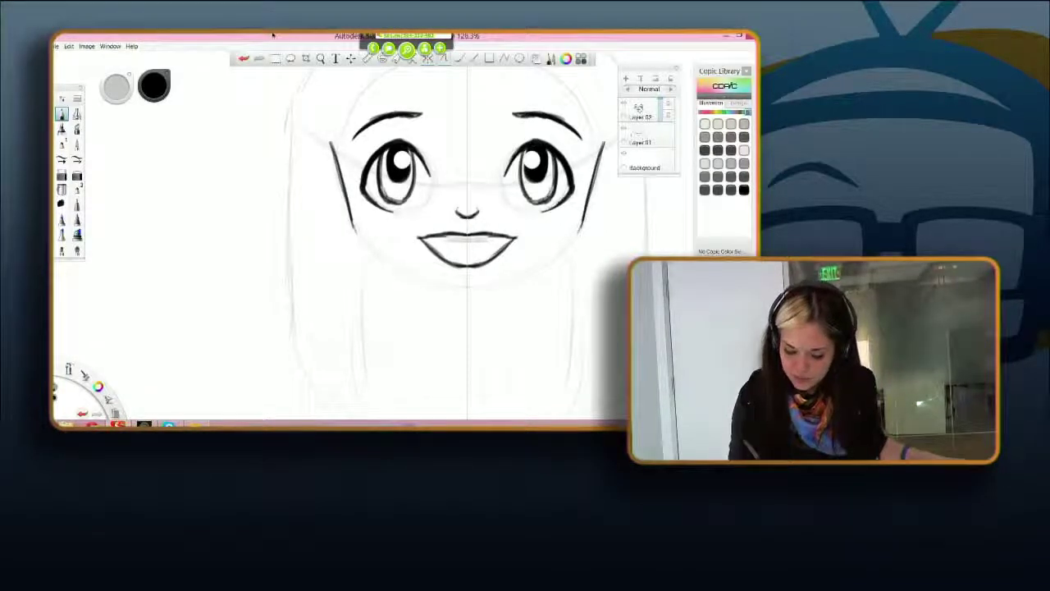
left_click_drag(581, 223, 469, 287)
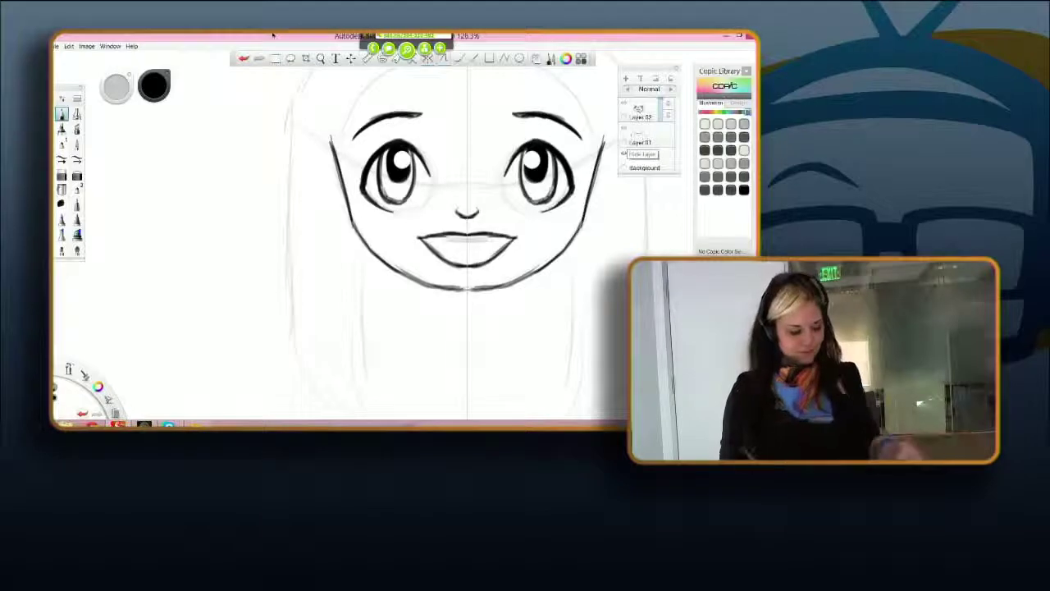
key("space")
left_click_drag(574, 244, 584, 182)
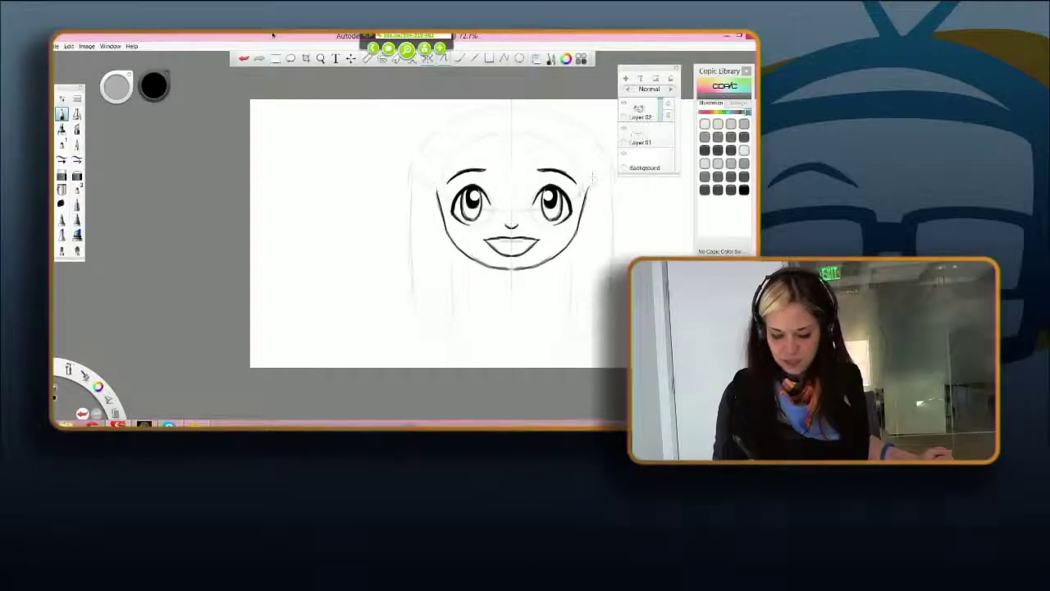
key("x")
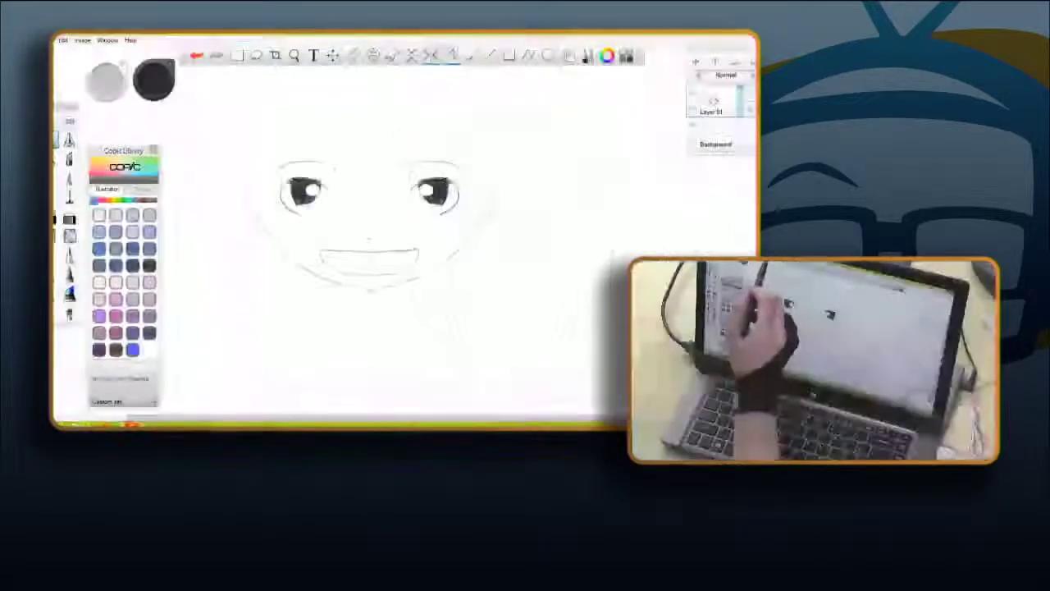
Step: Undo the last chin stroke on the smiling face, and step back and forward through the earlier jawline strokes
left_click(197, 55)
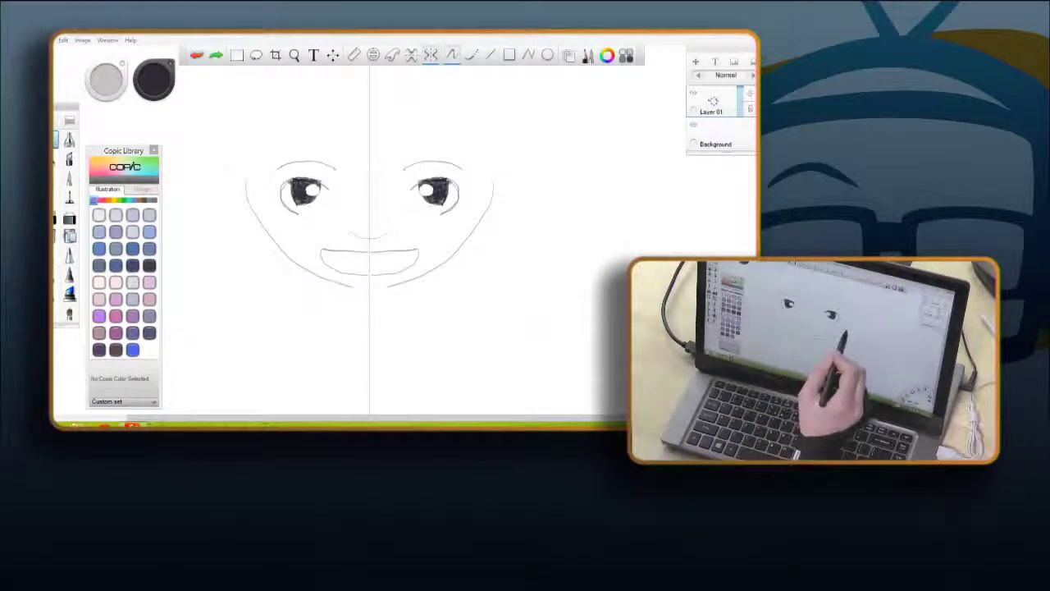
left_click(197, 56)
key("ctrl+z")
key("ctrl+y")
key("ctrl+y")
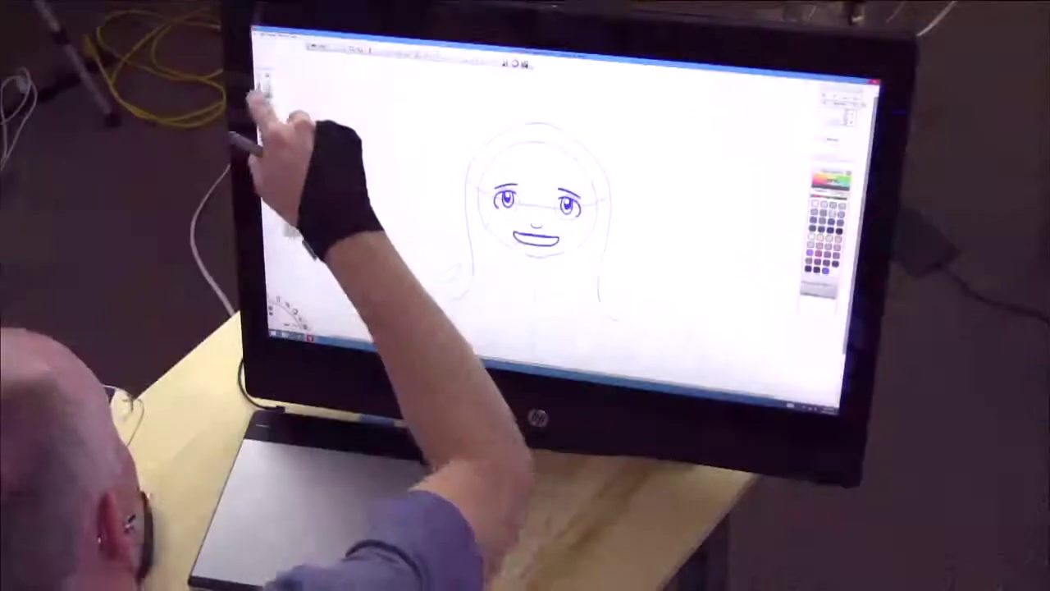
Step: Add small mirrored tips to the ends of the two antennae above the blue head
left_click(264, 89)
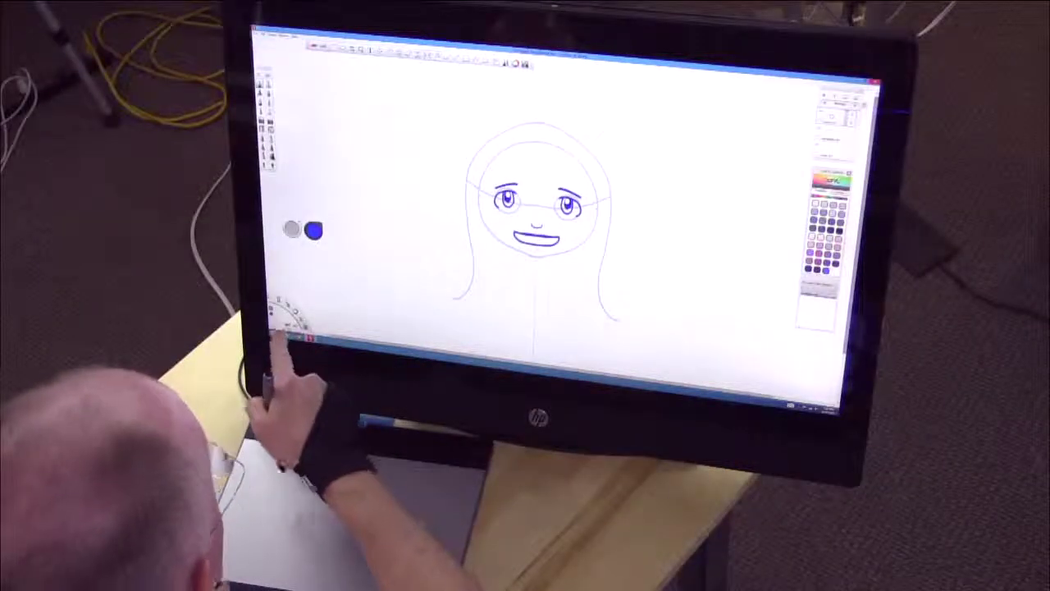
left_click(279, 327)
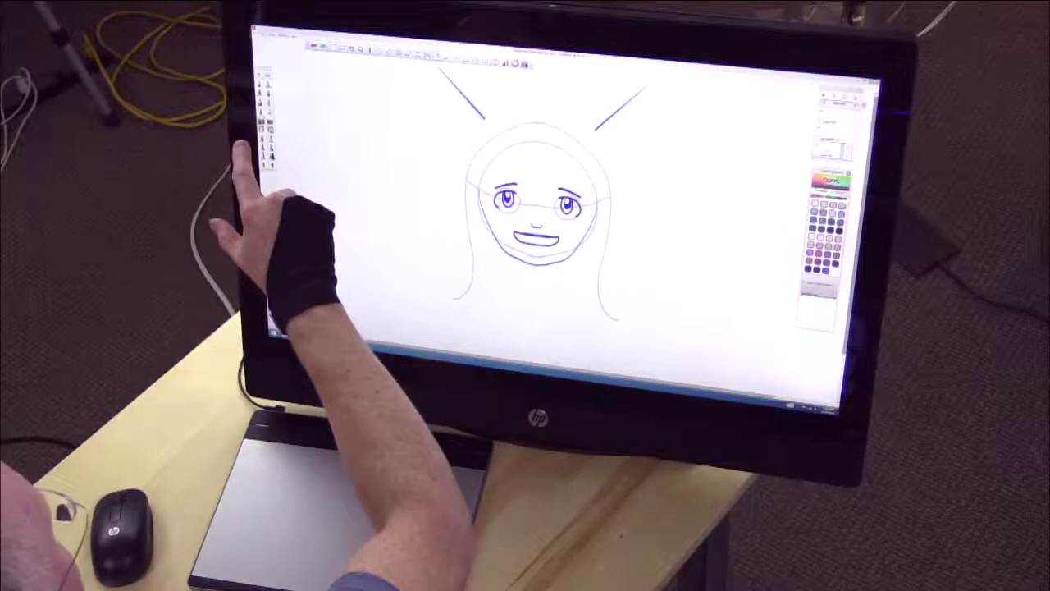
left_click_drag(440, 68, 442, 72)
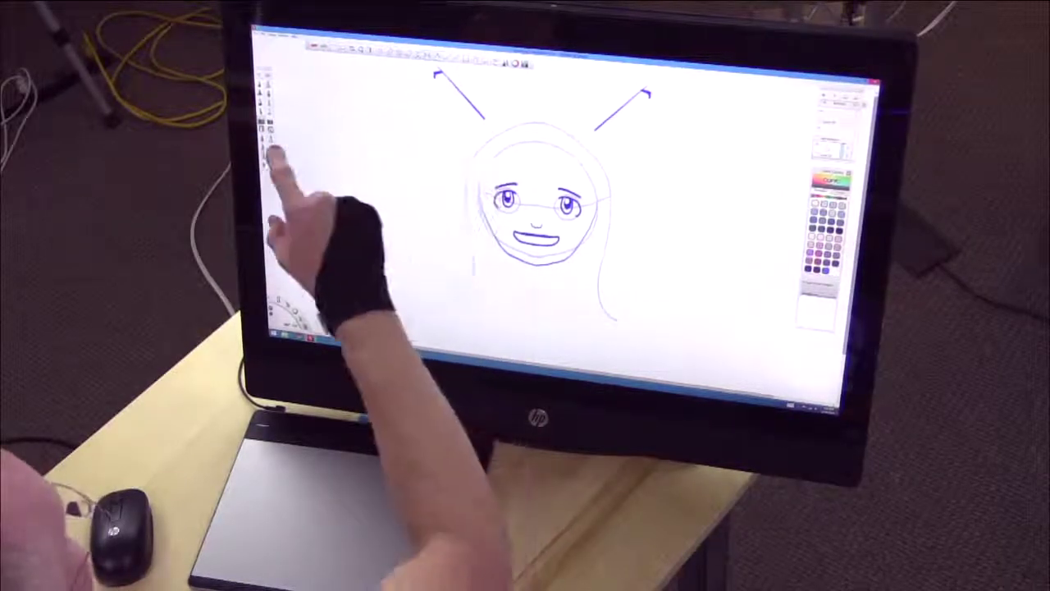
left_click(260, 121)
left_click(274, 160)
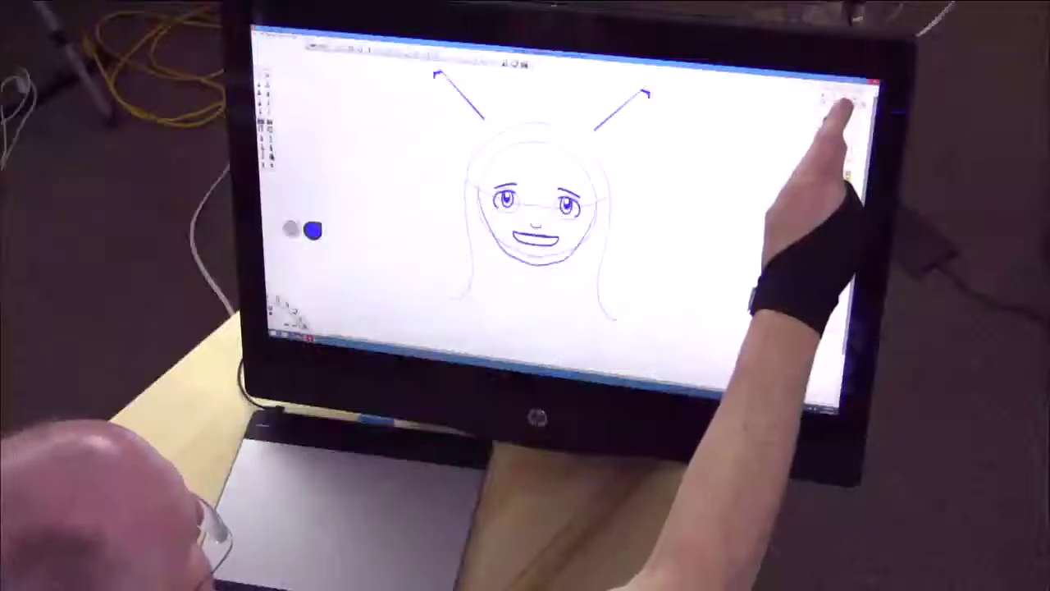
left_click(839, 104)
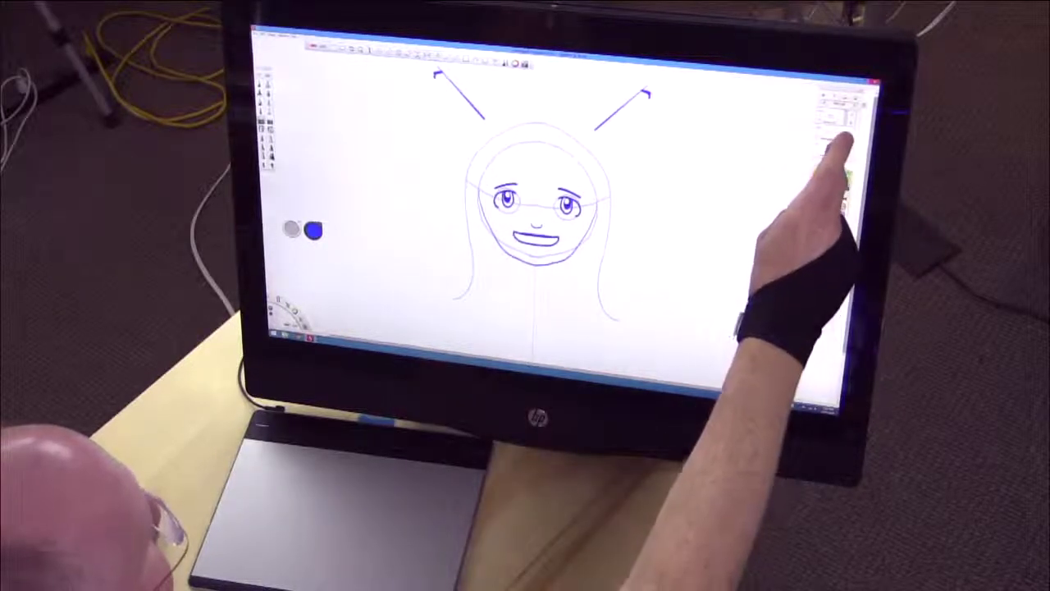
left_click(843, 132)
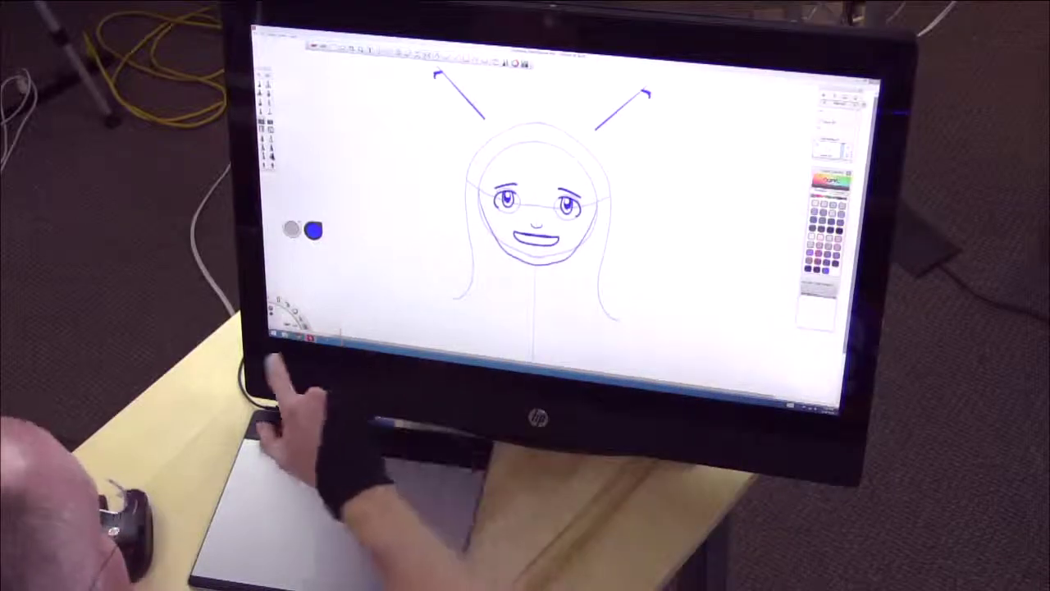
left_click(280, 329)
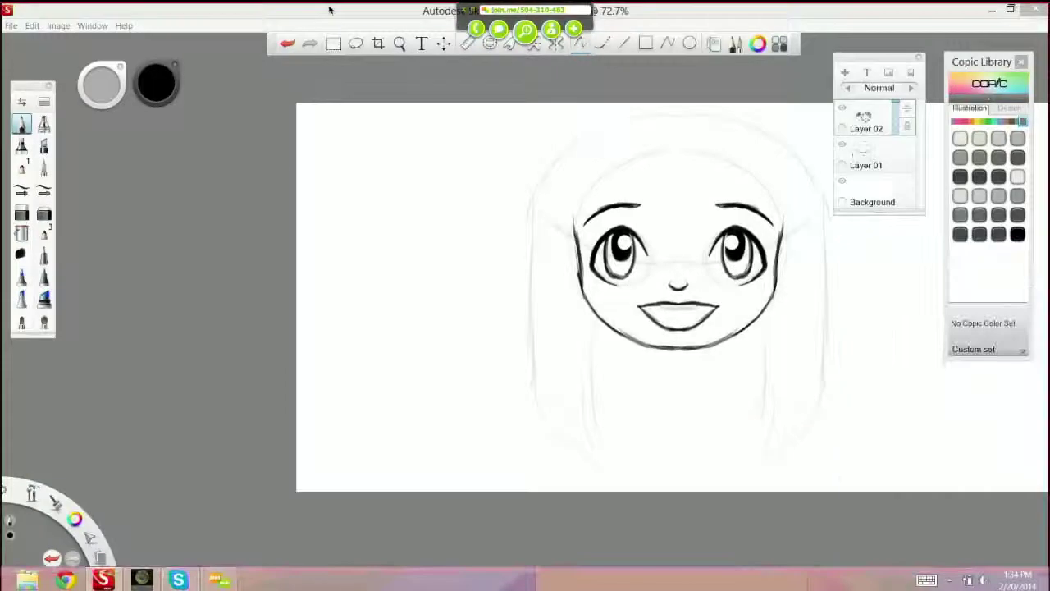
Step: Draw side-swept bangs across the forehead to the far temple with overlapping strands, without symmetry
mouse_move(595, 149)
left_mouse_down()
mouse_move(639, 178)
mouse_move(784, 226)
left_mouse_up()
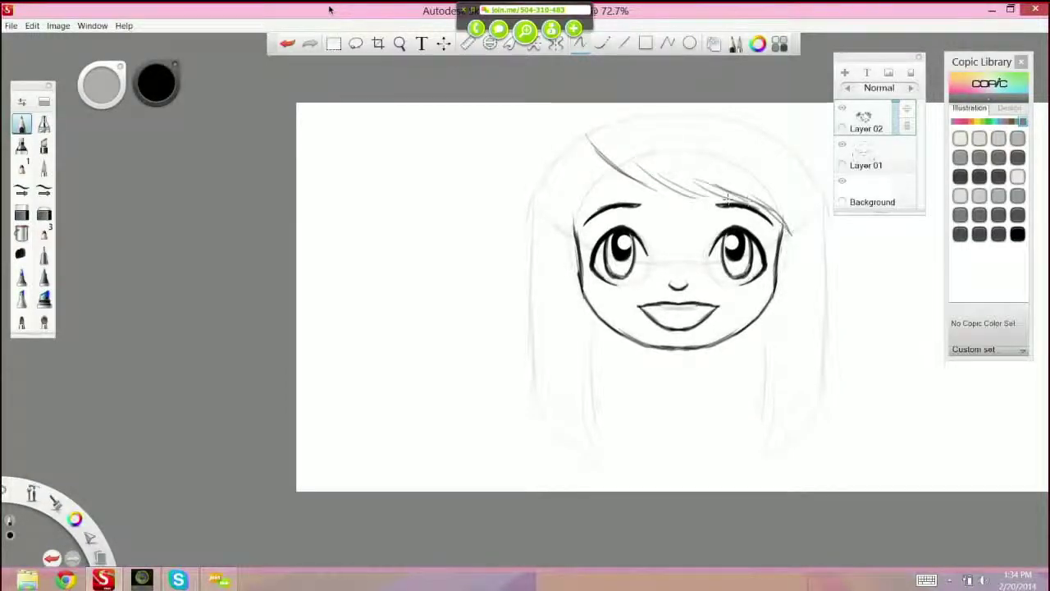
left_click_drag(660, 189, 607, 154)
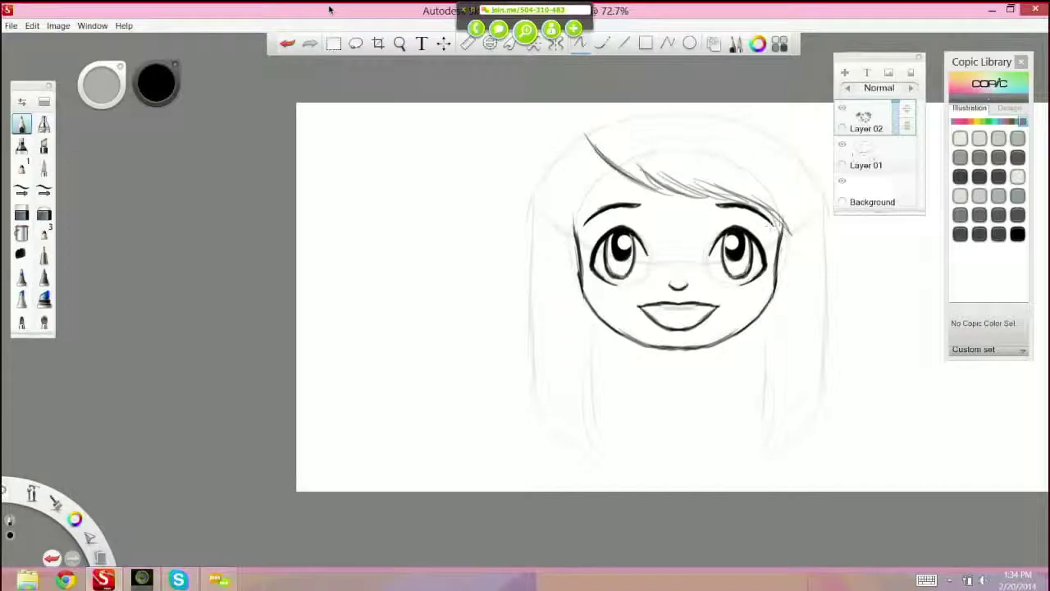
left_click_drag(780, 223, 786, 261)
key("ctrl+z")
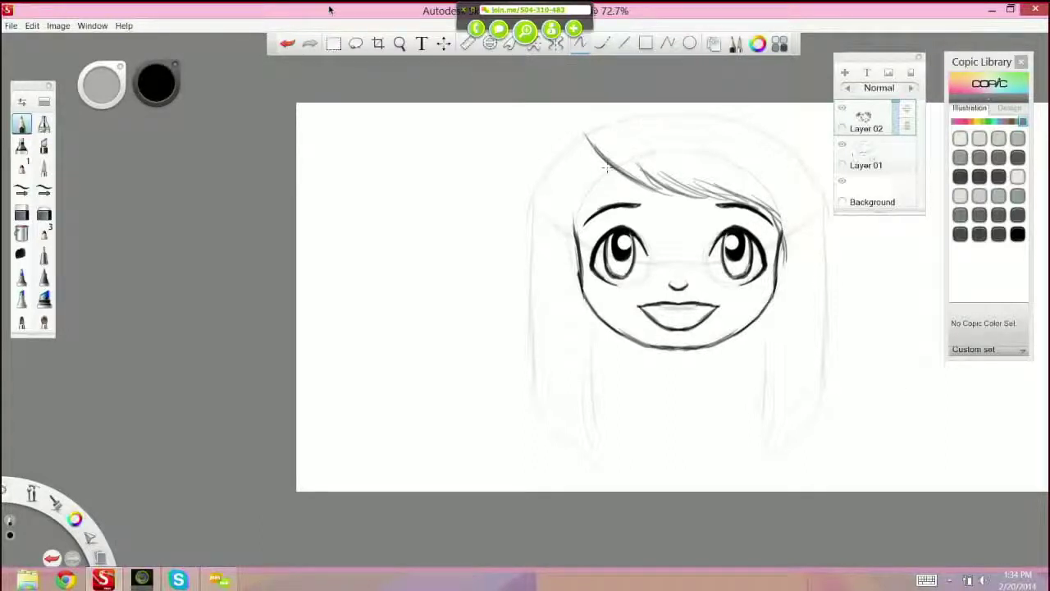
Step: Draw the short hairline from the start of the bangs down to the nearer temple, and turn mirror symmetry back on
left_click_drag(589, 203, 577, 217)
left_click_drag(609, 164, 594, 198)
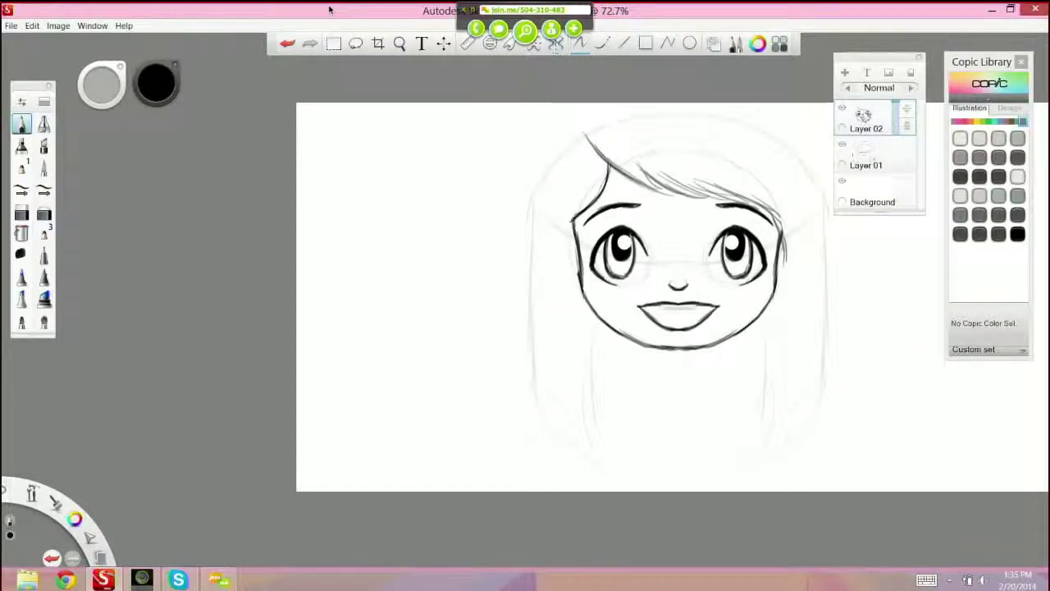
left_click(555, 43)
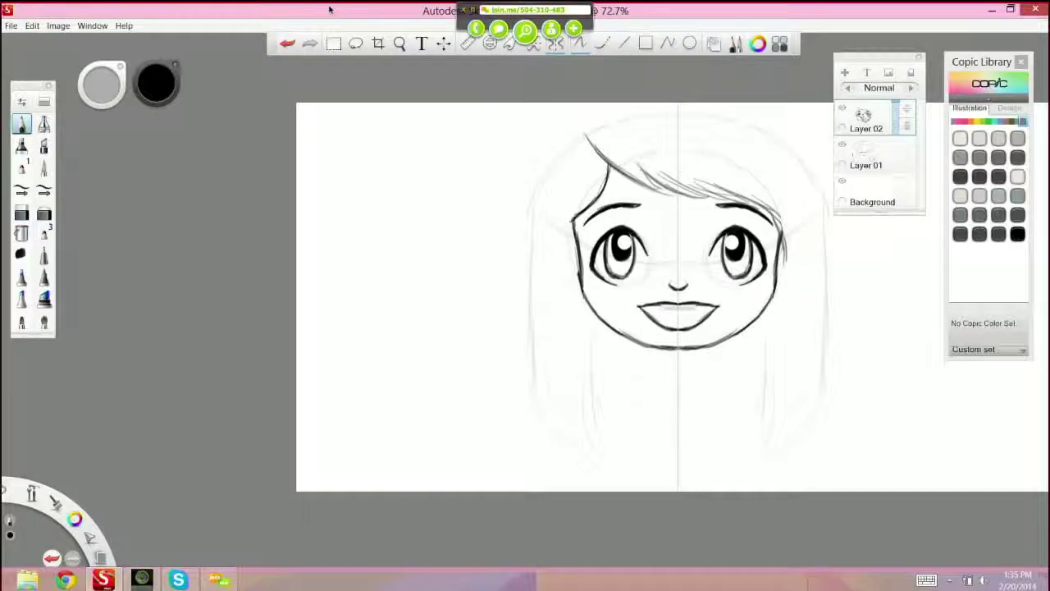
Step: Draw the outer hair edge with symmetry, running from the crown down both sides of the face to outward-flicked ends
mouse_move(601, 108)
left_mouse_down()
mouse_move(535, 182)
mouse_move(532, 234)
left_mouse_up()
mouse_move(562, 146)
left_mouse_down()
mouse_move(534, 386)
mouse_move(560, 476)
left_mouse_up()
left_click_drag(543, 379, 558, 458)
Step: Draw the mirrored inner hair edges from the cheeks down, with feathered strands at the hair tips
mouse_move(585, 319)
left_mouse_down()
mouse_move(603, 368)
mouse_move(607, 439)
left_mouse_up()
left_click_drag(602, 388, 603, 451)
left_click_drag(603, 407, 594, 460)
mouse_move(594, 420)
left_mouse_down()
mouse_move(587, 466)
mouse_move(587, 448)
left_mouse_up()
mouse_move(582, 453)
left_mouse_down()
mouse_move(546, 485)
mouse_move(533, 480)
mouse_move(552, 472)
mouse_move(532, 473)
mouse_move(554, 412)
mouse_move(537, 367)
mouse_move(530, 210)
mouse_move(604, 104)
left_mouse_up()
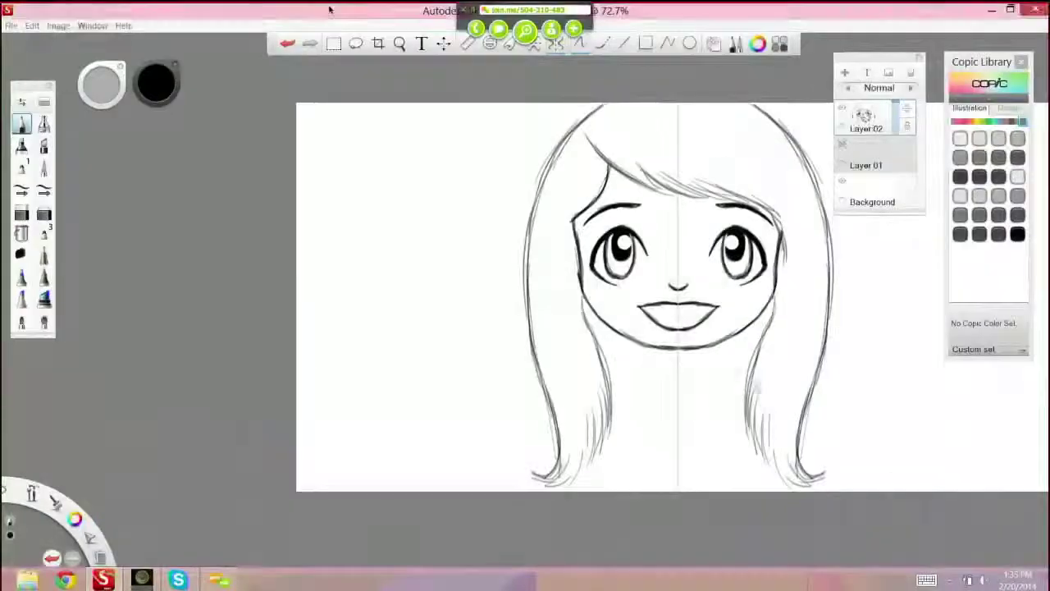
key("space")
left_click_drag(574, 292, 571, 295)
left_click_drag(764, 383, 651, 390)
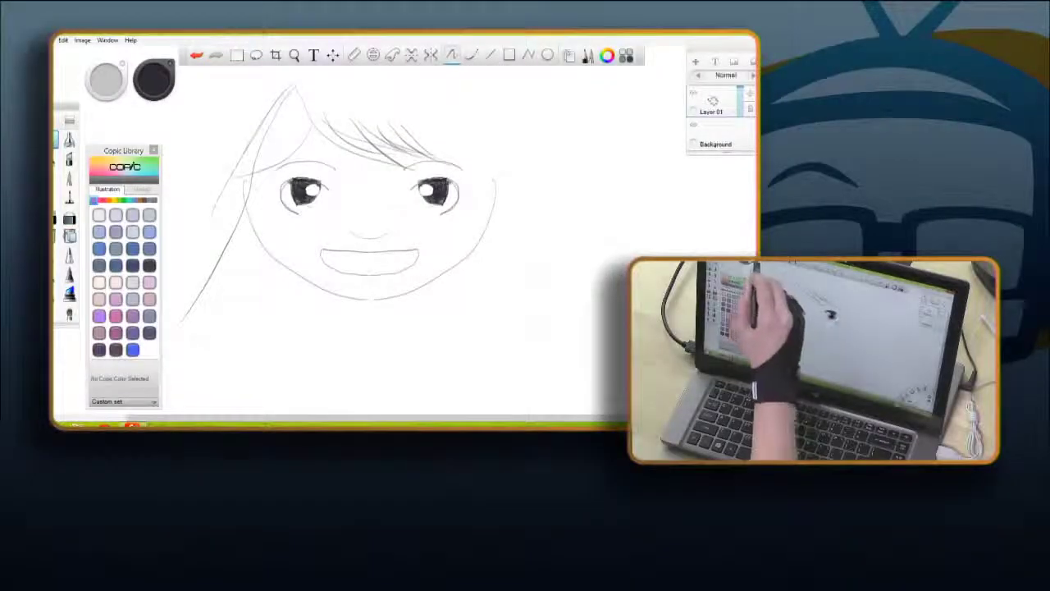
Step: On the other smiling face, undo the last side hair strokes and try a new outline over the head and down both sides
left_click(196, 55)
left_click(196, 55)
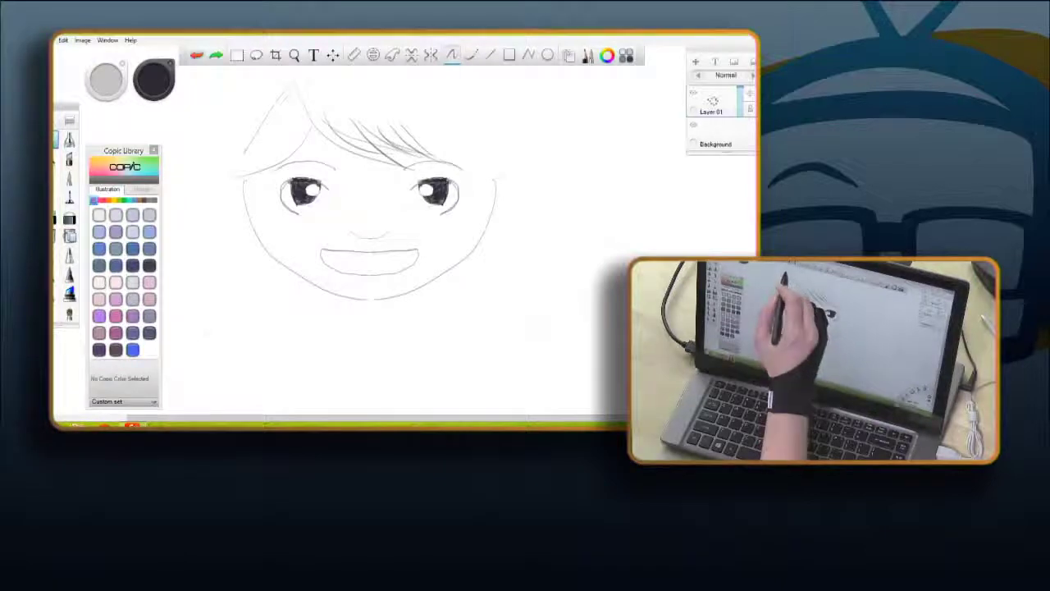
mouse_move(243, 189)
left_mouse_down()
mouse_move(211, 274)
mouse_move(173, 310)
left_mouse_up()
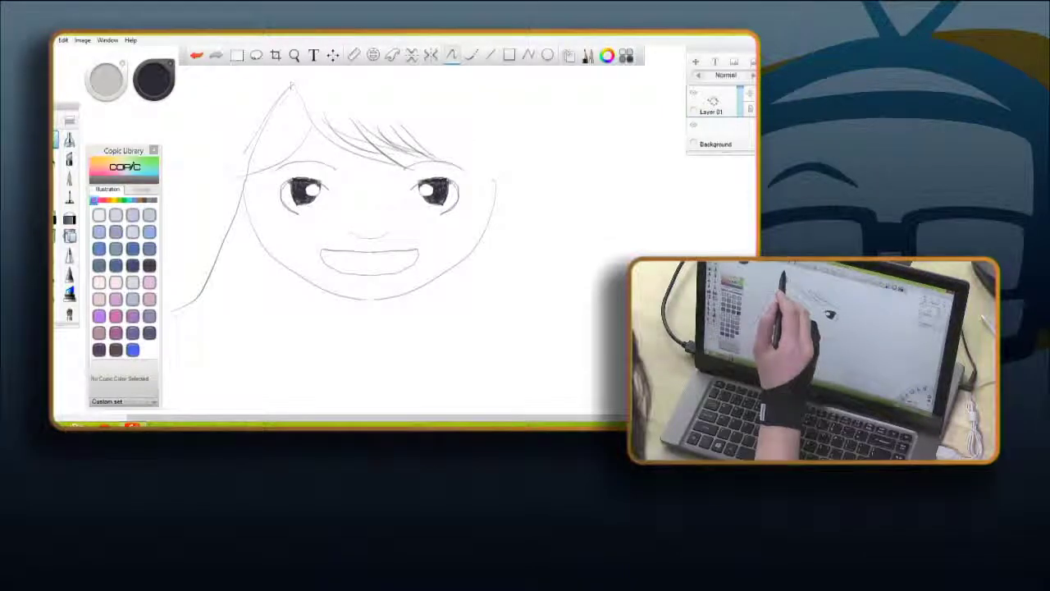
mouse_move(293, 84)
left_mouse_down()
mouse_move(343, 77)
mouse_move(407, 88)
left_mouse_up()
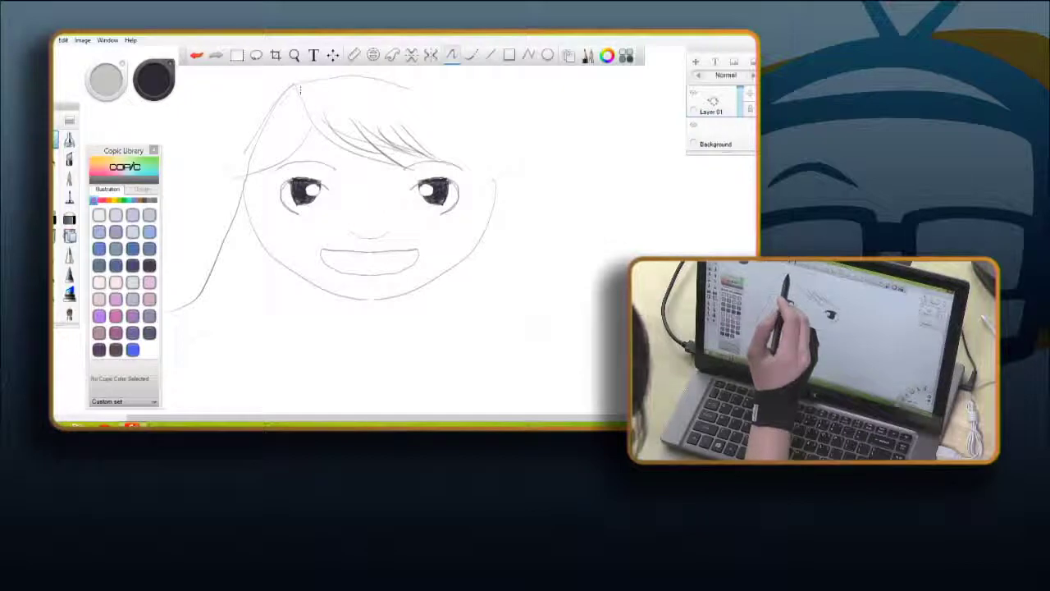
left_click_drag(439, 102, 574, 295)
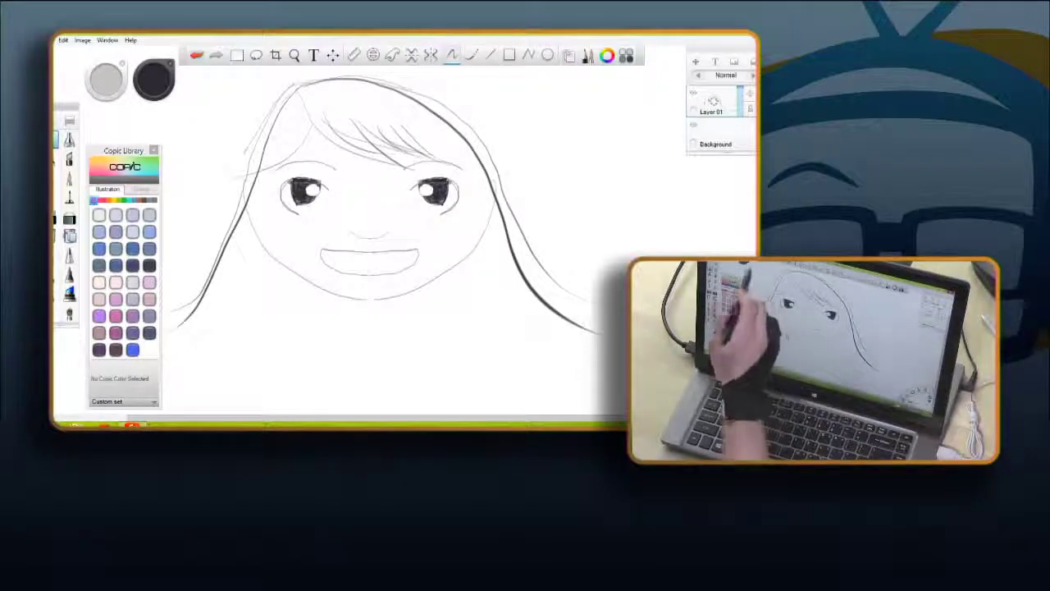
Step: Undo the hair outline strokes over the head and down both sides, back to the bangs
left_click(196, 55)
left_click(196, 55)
left_click(196, 55)
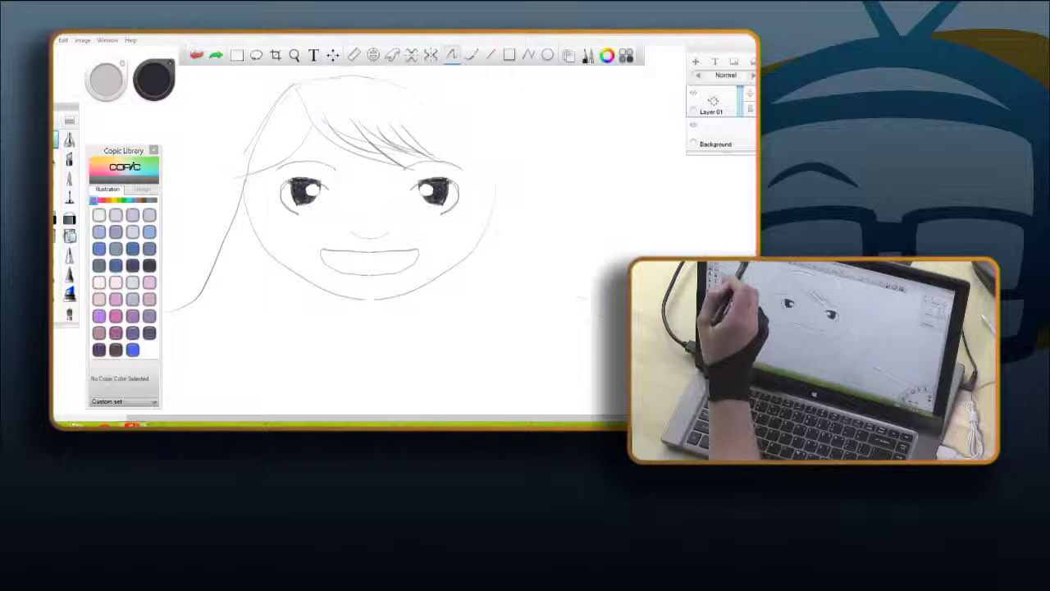
key("ctrl+z")
key("ctrl+z")
key("ctrl+z")
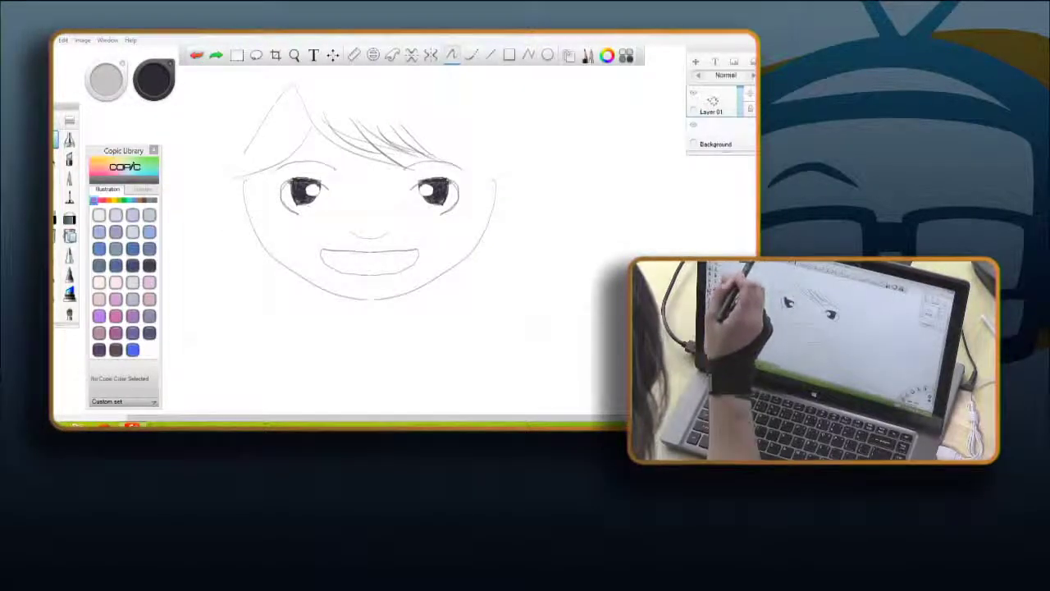
key("ctrl+z")
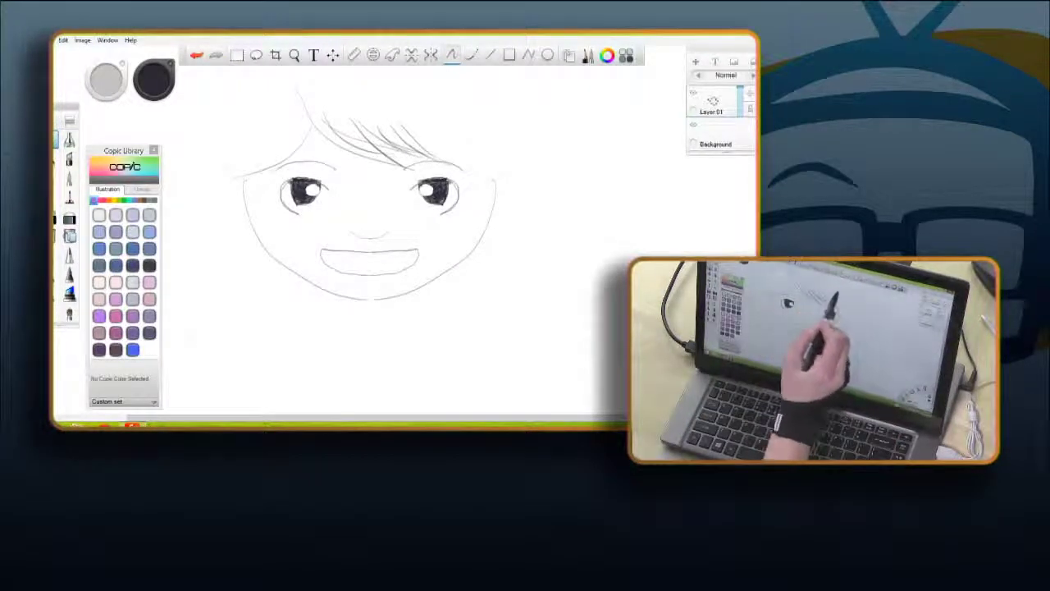
Step: Redraw the hair outline from the crown down both sides, and trace the side-swept bangs and short hairline to the temple
mouse_move(351, 75)
left_mouse_down()
mouse_move(412, 82)
mouse_move(494, 115)
mouse_move(556, 279)
mouse_move(624, 353)
left_mouse_up()
left_click_drag(312, 80, 266, 105)
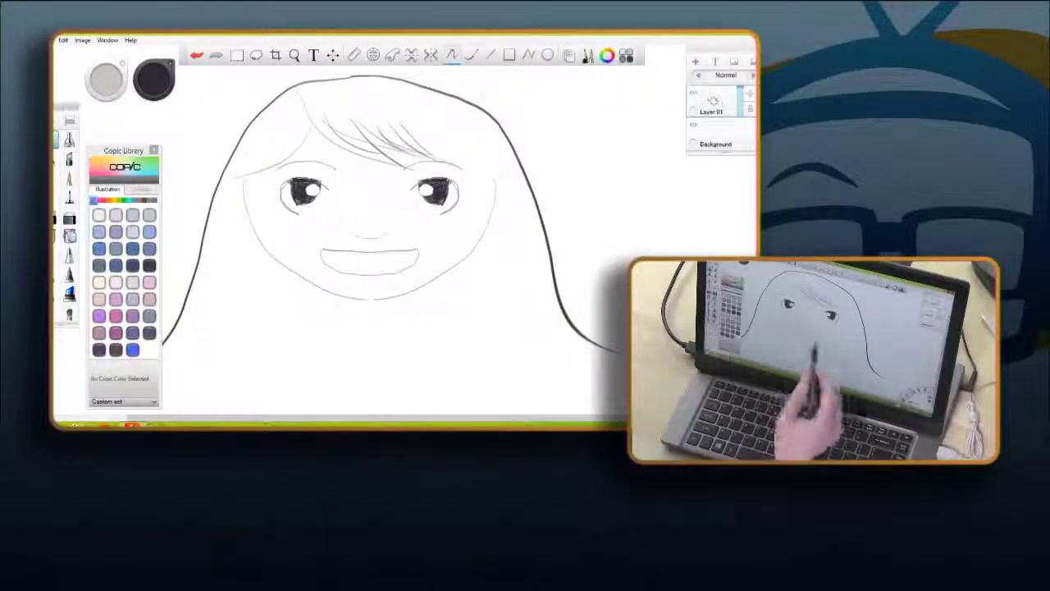
left_click_drag(299, 88, 409, 167)
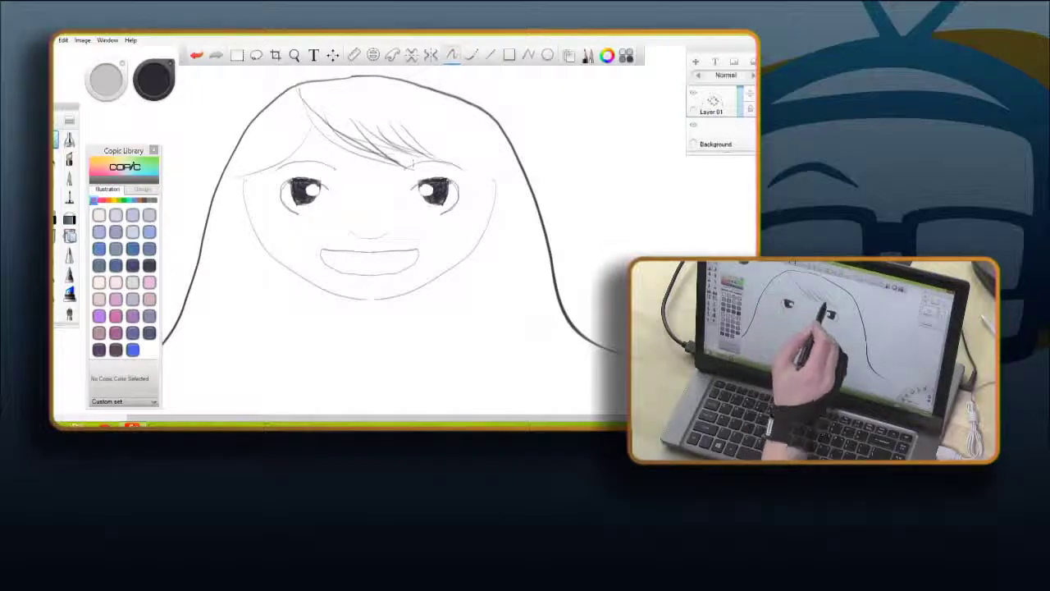
mouse_move(297, 96)
left_mouse_down()
mouse_move(348, 154)
mouse_move(234, 177)
left_mouse_up()
left_click_drag(302, 142, 271, 174)
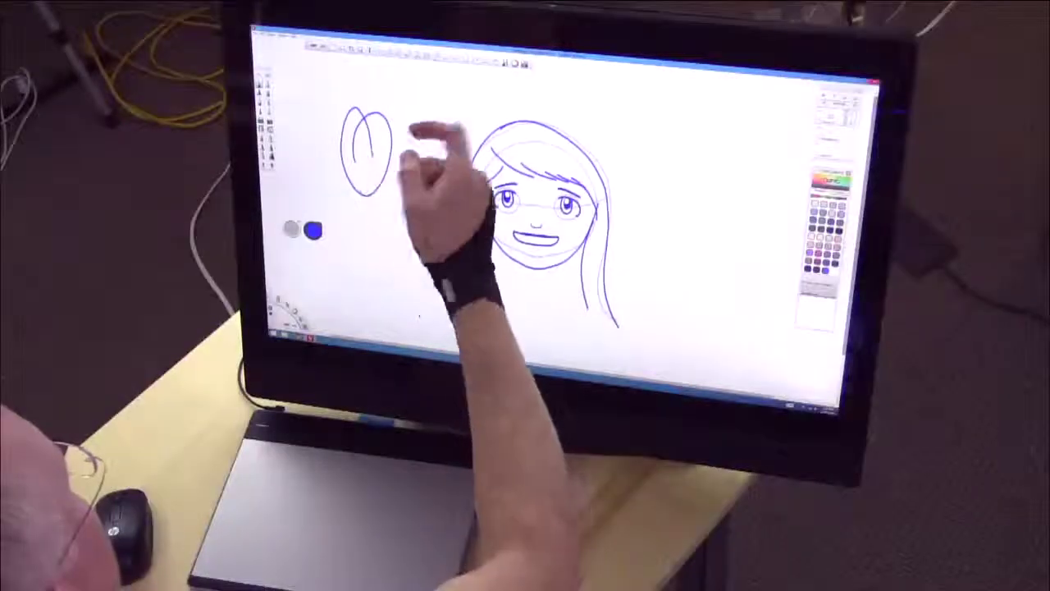
Step: Try loose test scribbles in the blank area beside the blue girl's head, and undo them
mouse_move(363, 161)
left_mouse_down()
mouse_move(378, 131)
mouse_move(425, 102)
left_mouse_up()
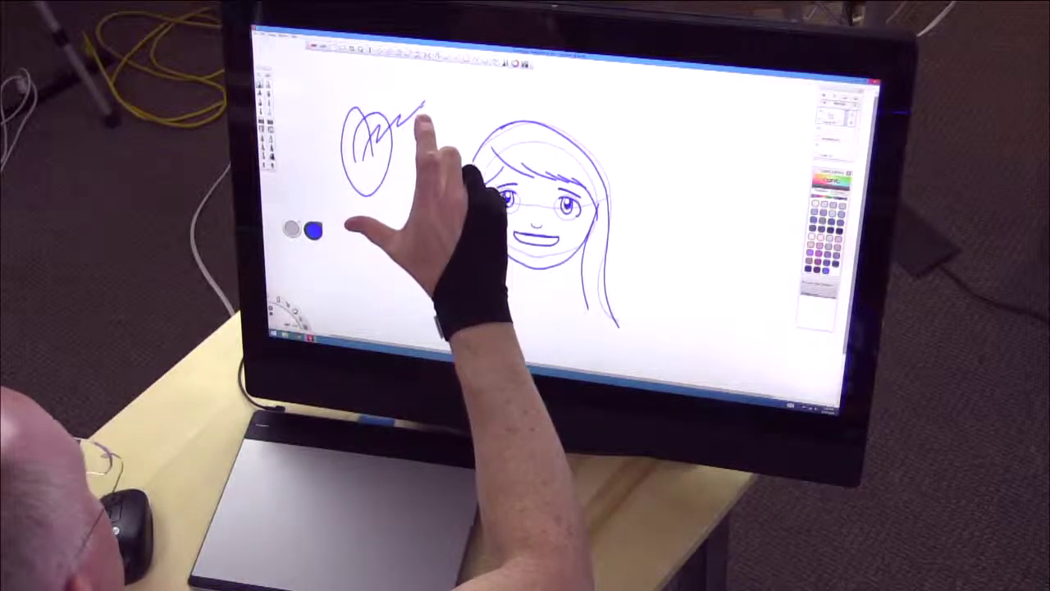
left_click(283, 327)
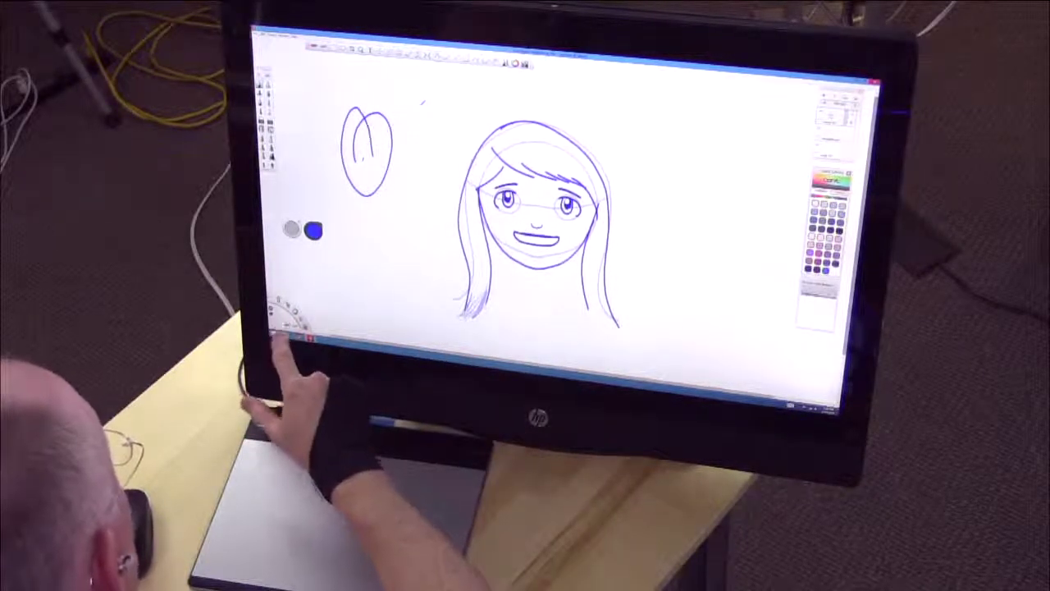
left_click(279, 330)
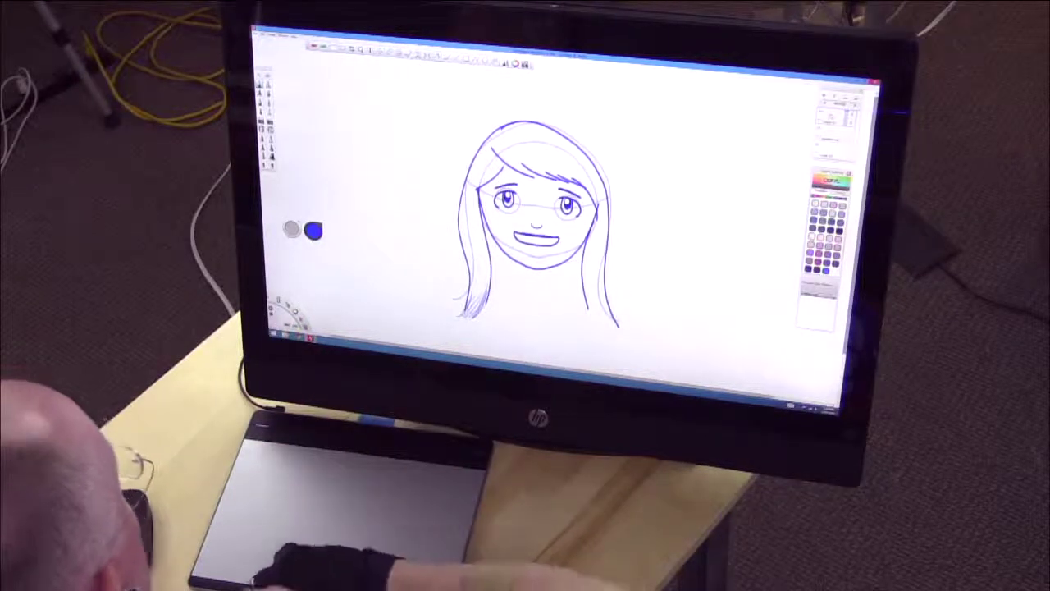
mouse_move(424, 140)
left_mouse_down()
mouse_move(387, 160)
mouse_move(378, 154)
mouse_move(386, 145)
left_mouse_up()
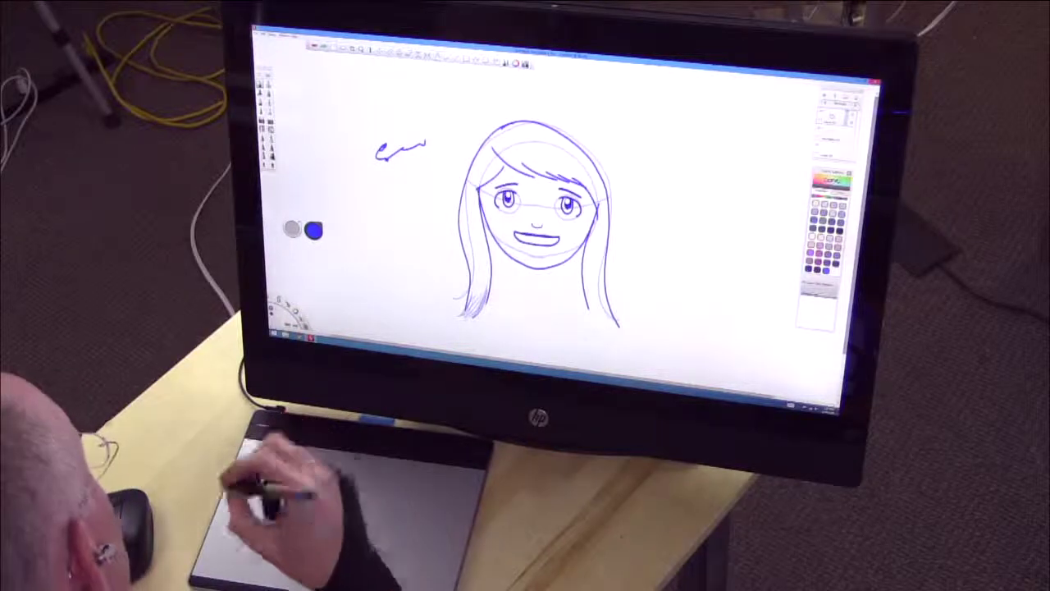
left_click_drag(382, 138, 383, 151)
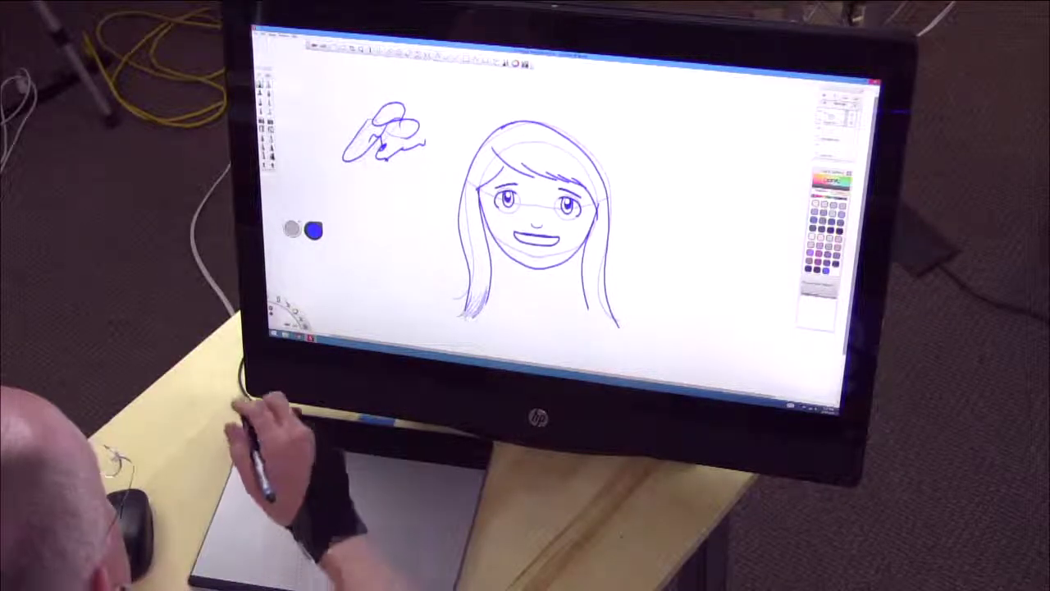
left_click(284, 325)
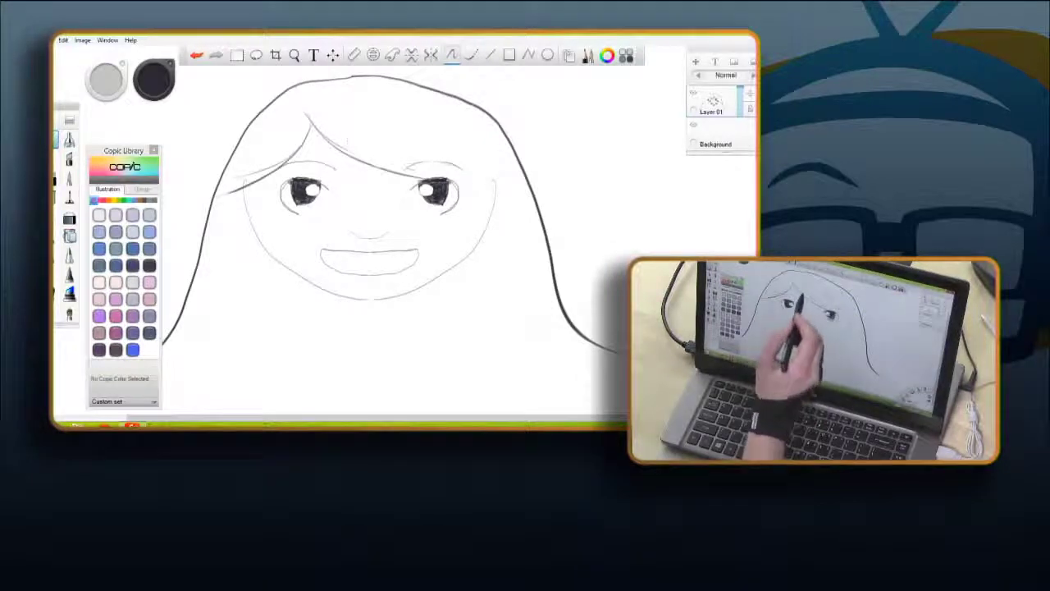
Step: Try adding thin overlapping strands along the bangs on the smiling face, and undo them
left_click_drag(354, 147, 435, 173)
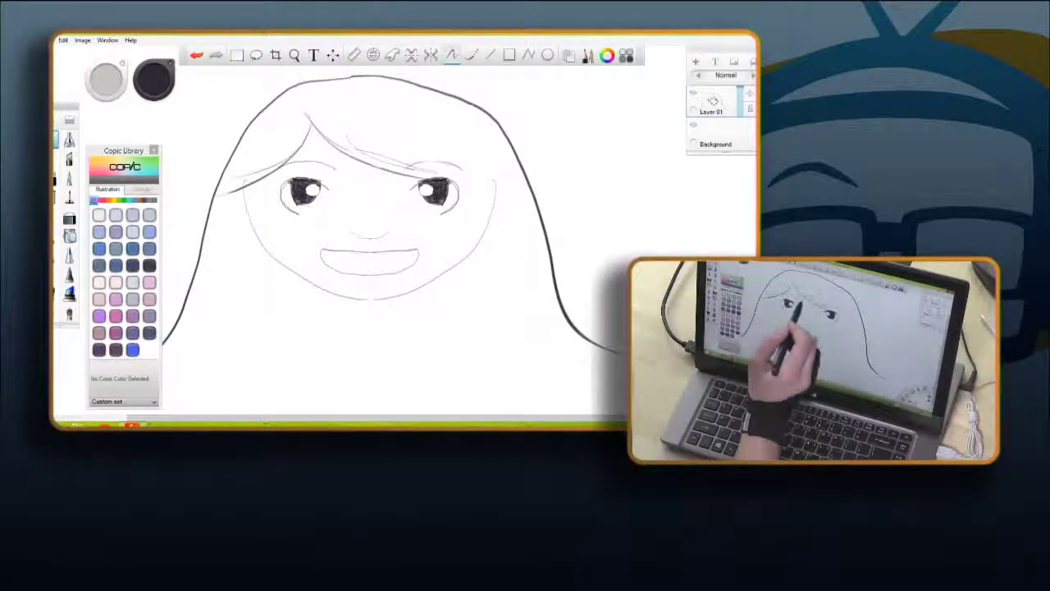
mouse_move(368, 147)
left_mouse_down()
mouse_move(409, 169)
mouse_move(430, 162)
left_mouse_up()
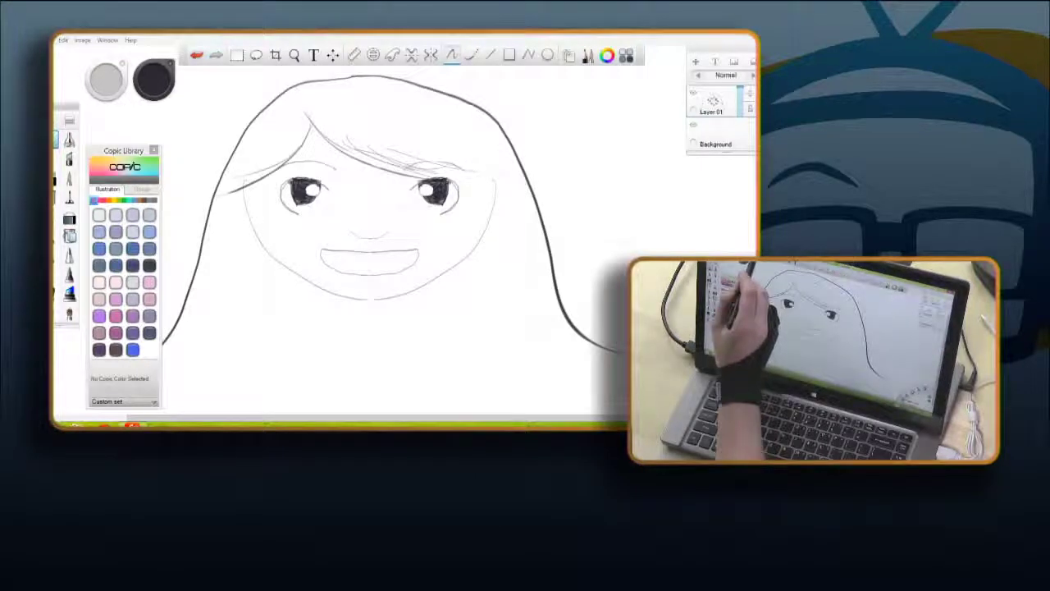
left_click(197, 55)
left_click(197, 55)
left_click(197, 55)
left_click(197, 55)
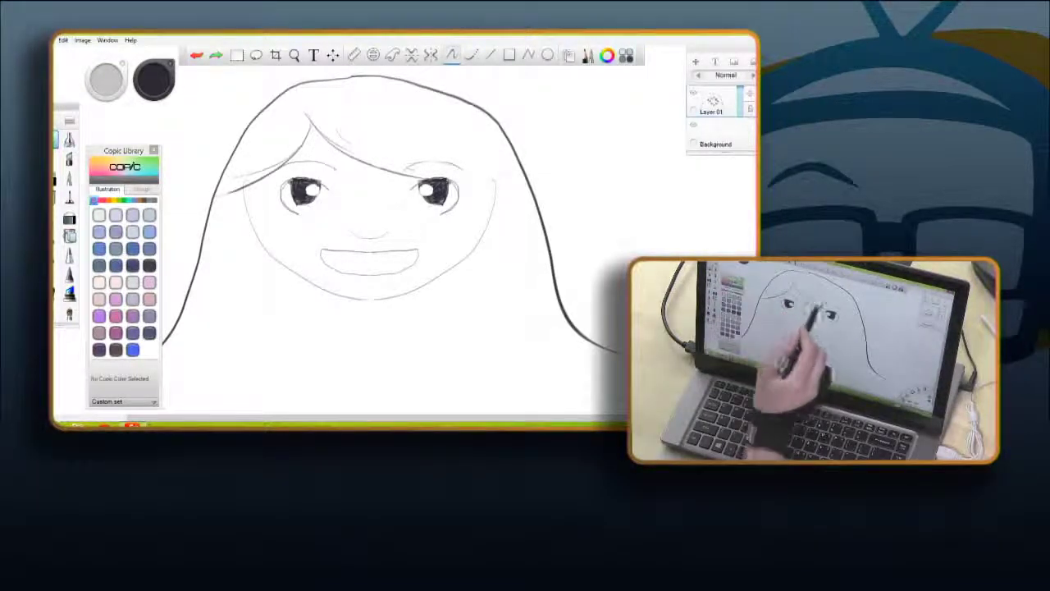
Step: Try a longer strand sweeping from mid-forehead toward the far eyebrow, and undo the added bangs strands
left_click_drag(373, 134, 453, 164)
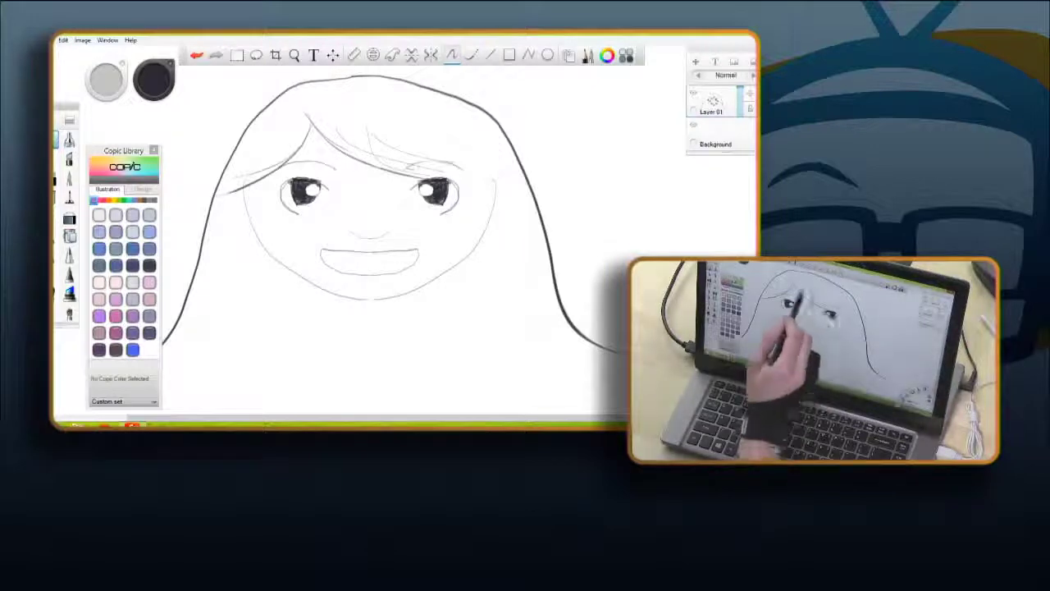
left_click(197, 54)
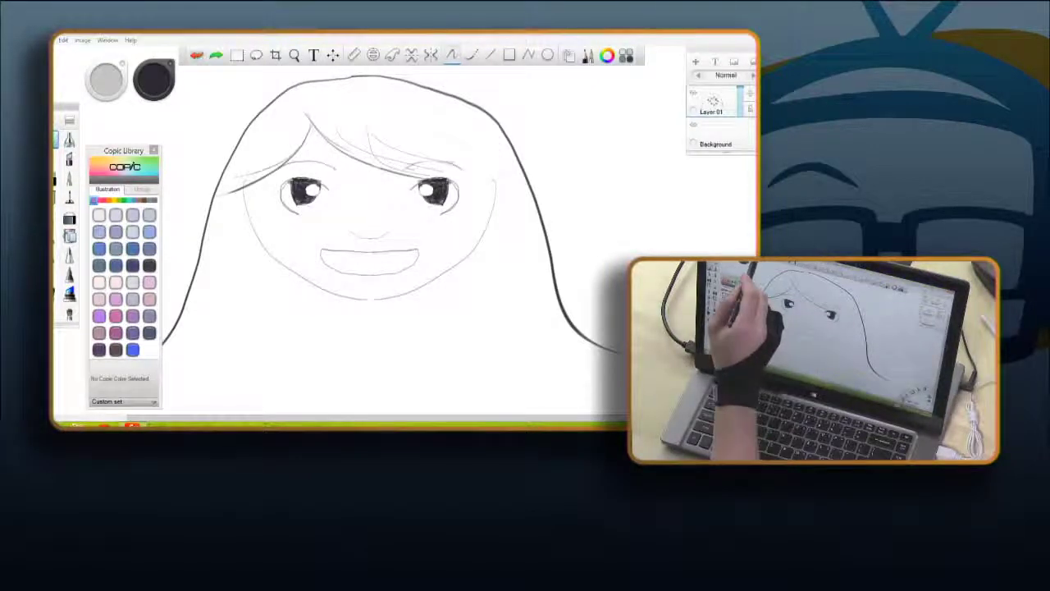
left_click(196, 55)
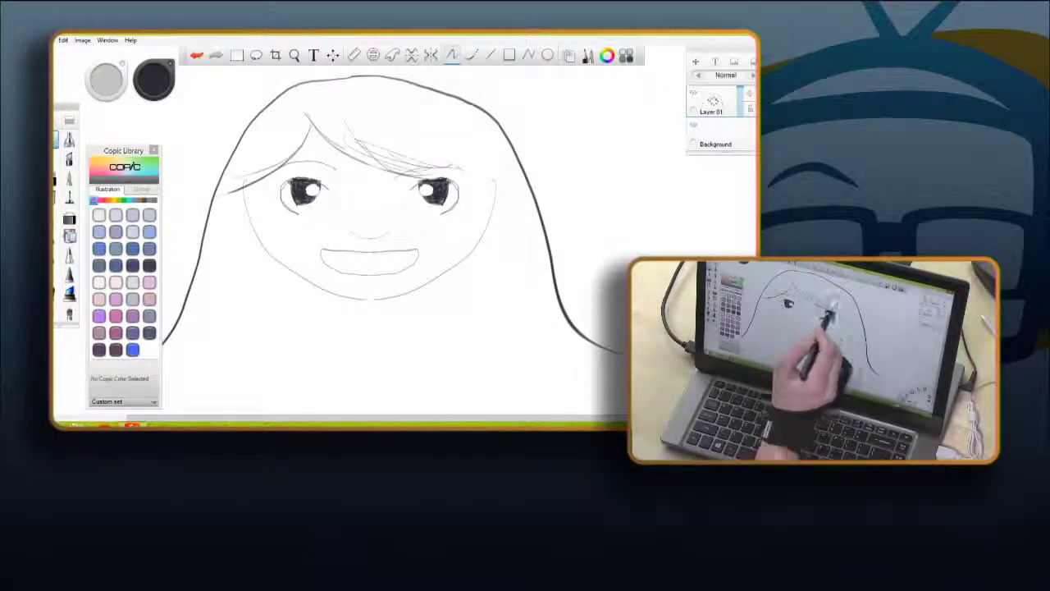
left_click(196, 55)
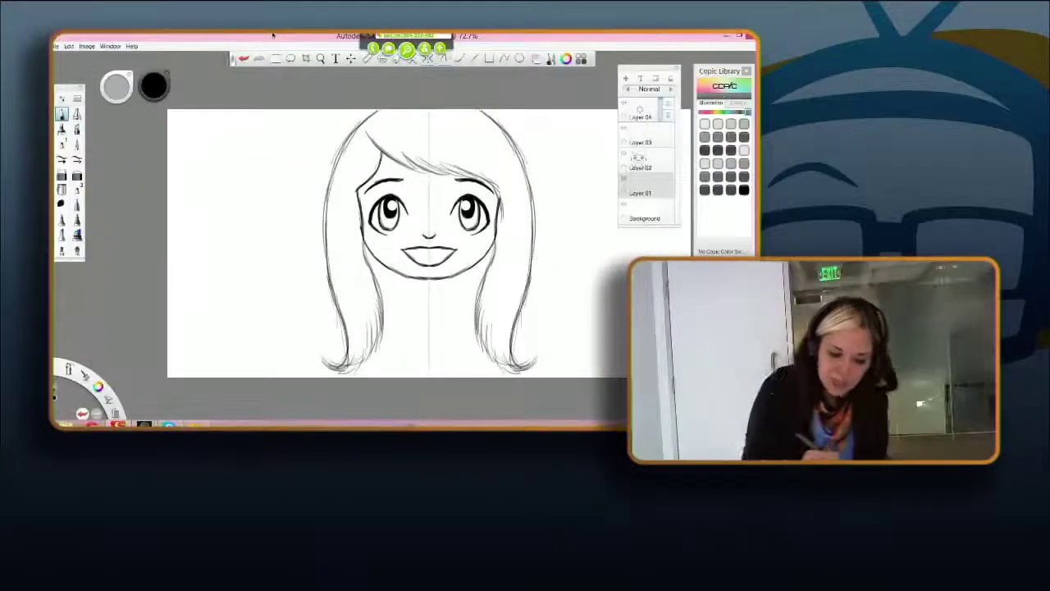
Step: Undo the extra Layer 04, move the empty Layer 03 beneath the line art on Layer 02, and switch to a different brush
key("ctrl+z")
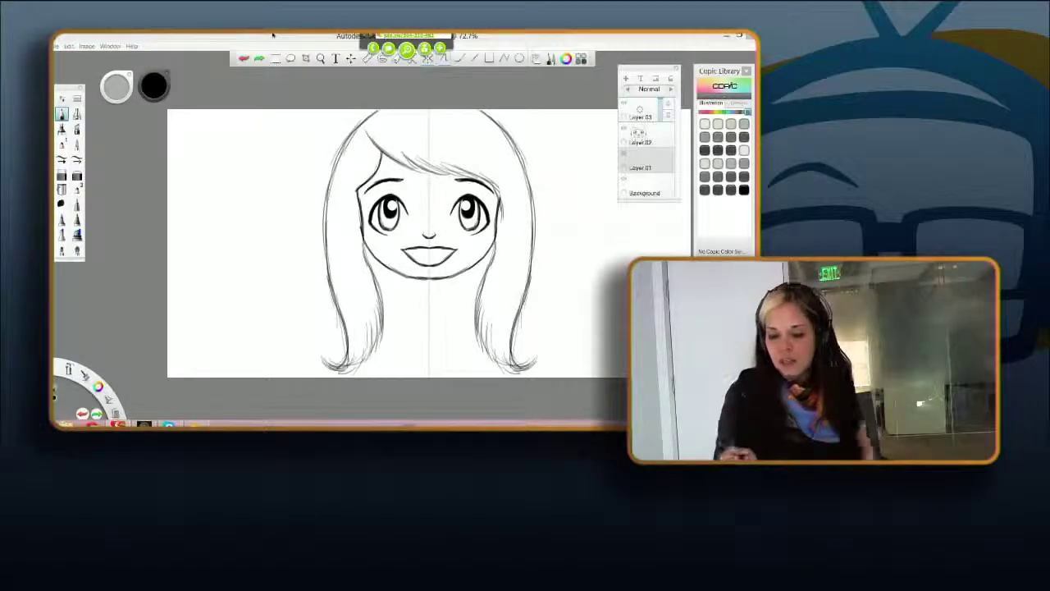
left_click(273, 36)
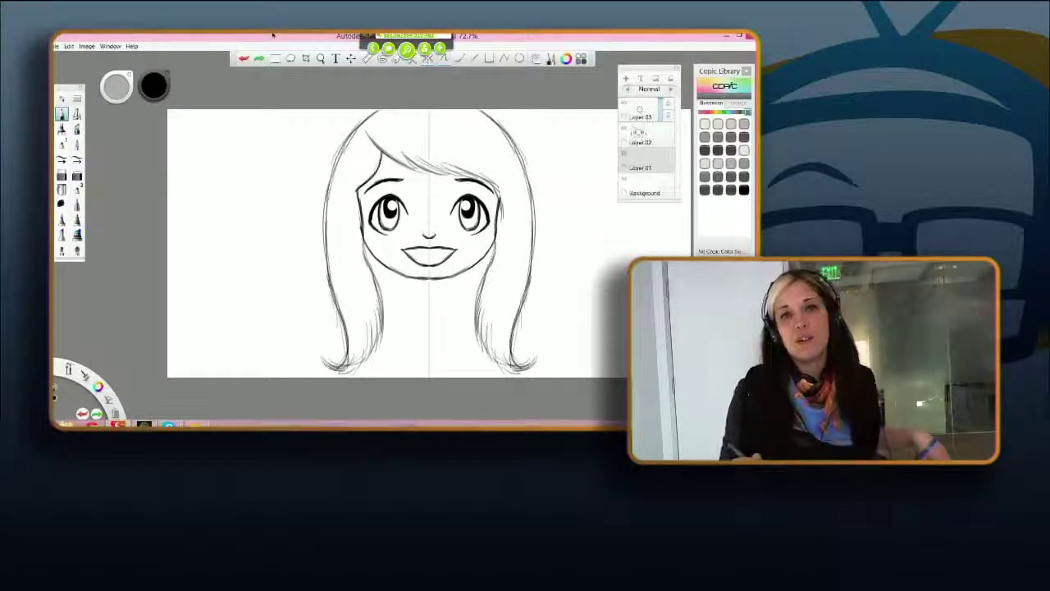
left_click_drag(671, 106, 666, 153)
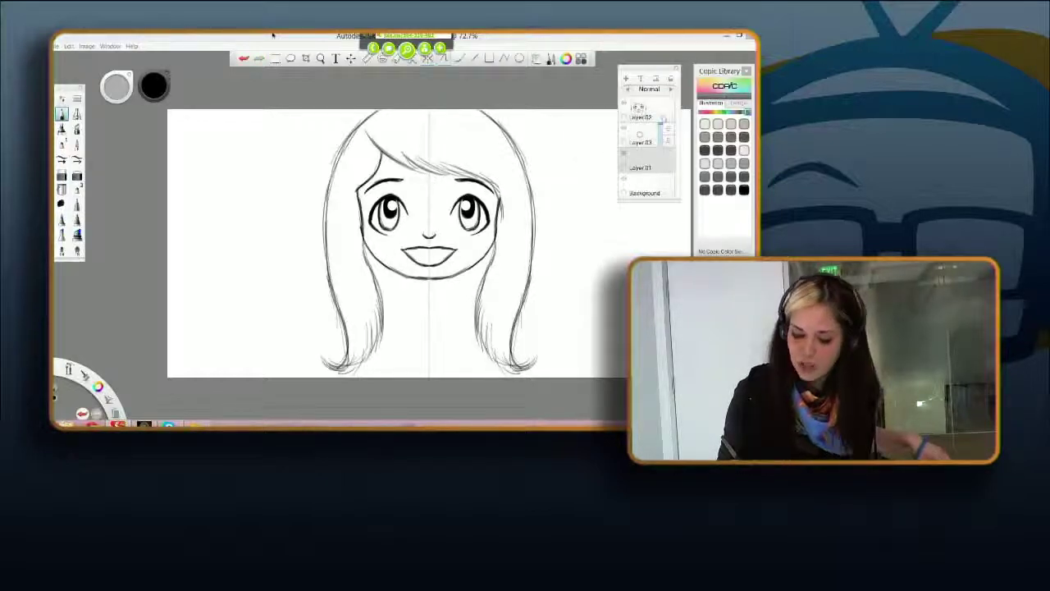
left_click(274, 35)
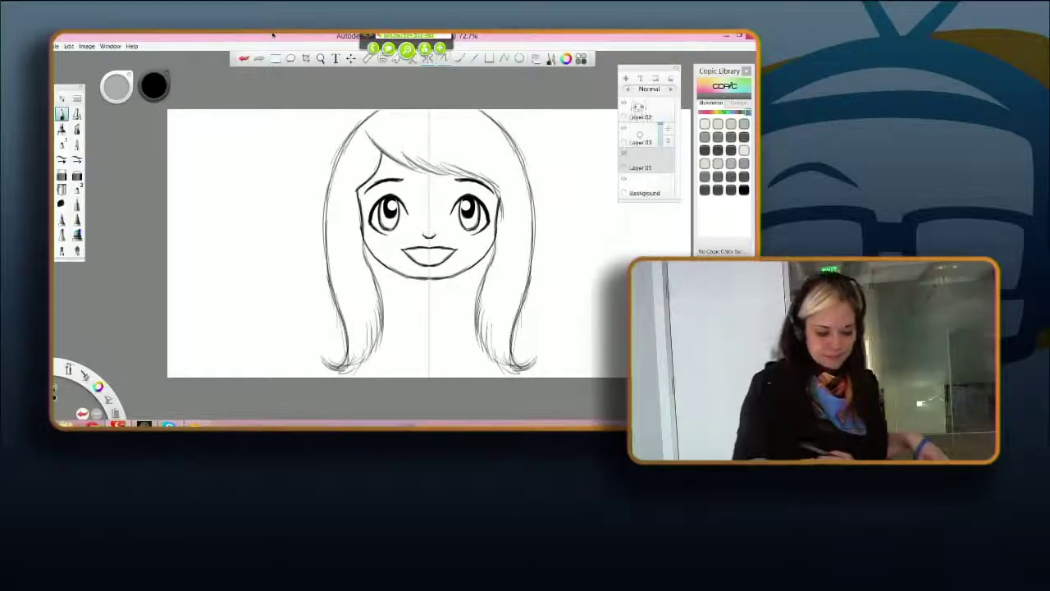
left_click(77, 144)
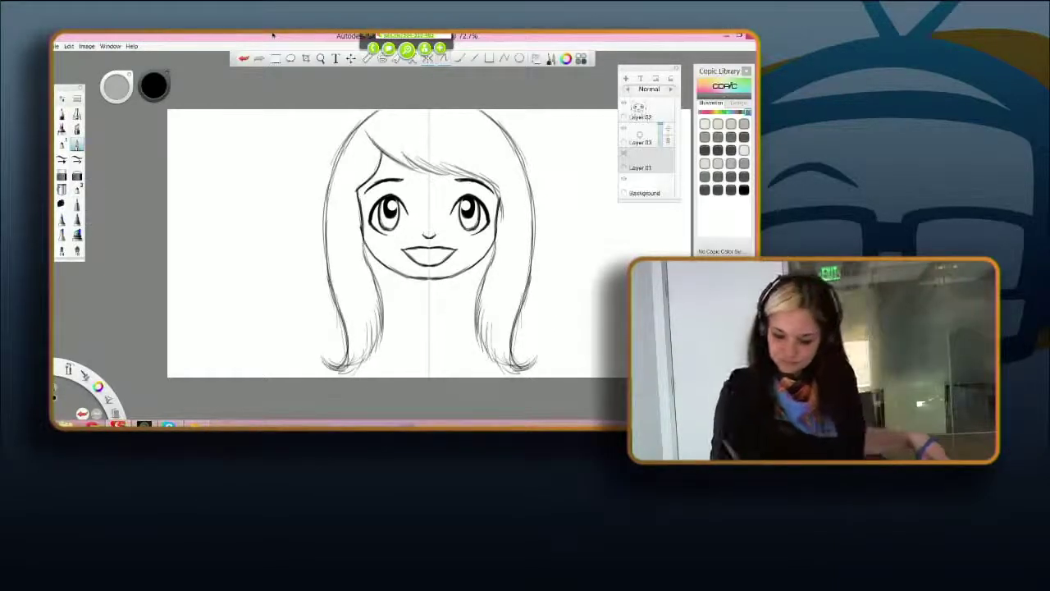
mouse_move(640, 136)
left_mouse_down()
mouse_move(627, 136)
mouse_move(638, 137)
left_mouse_up()
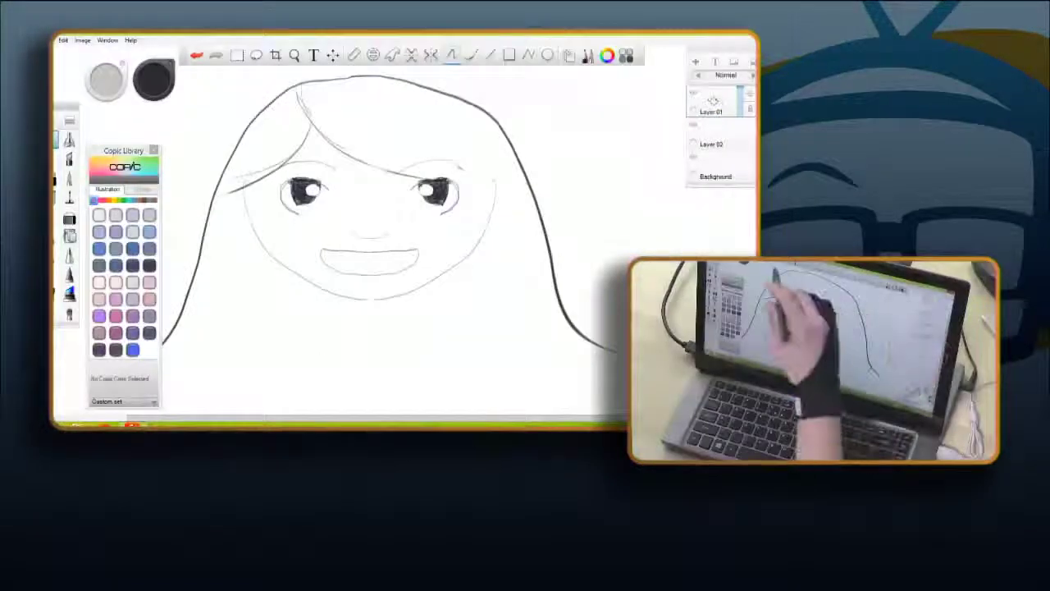
Step: Try a short test stroke between the girl's eyes, and undo it
left_click(197, 55)
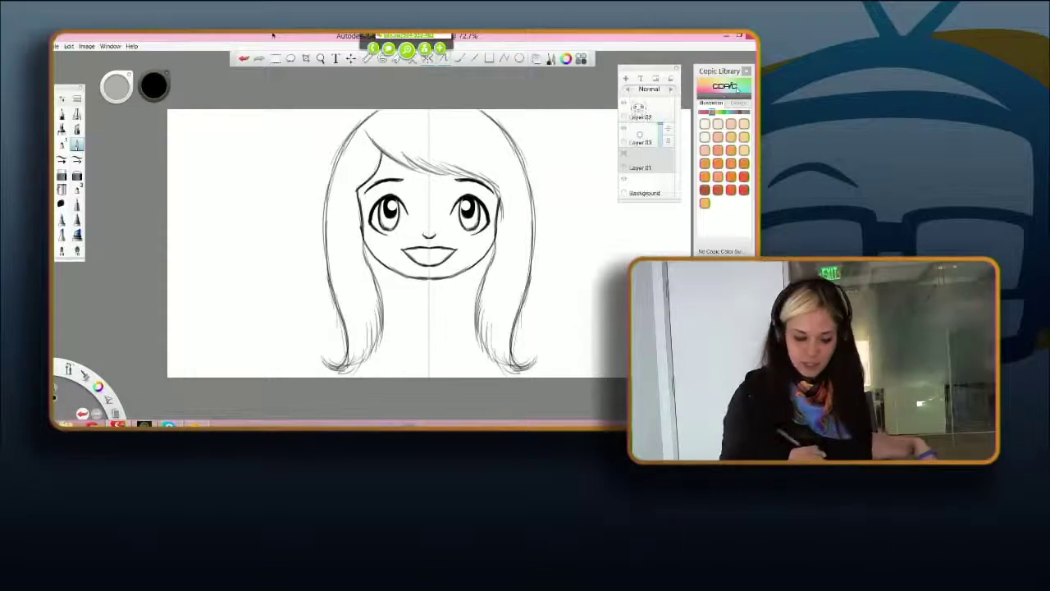
mouse_move(417, 200)
left_mouse_down()
mouse_move(440, 207)
mouse_move(426, 215)
left_mouse_up()
key("ctrl+z")
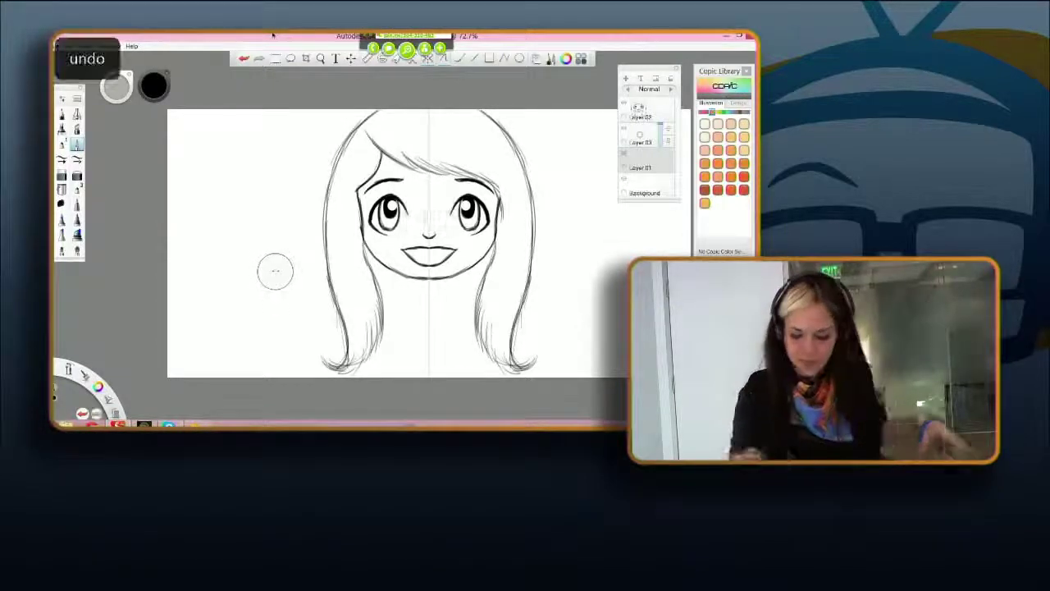
Step: Airbrush the face and forehead with Copic Peach Puff on Layer 03 beneath the line art, and extend the brush palette
left_click(717, 137)
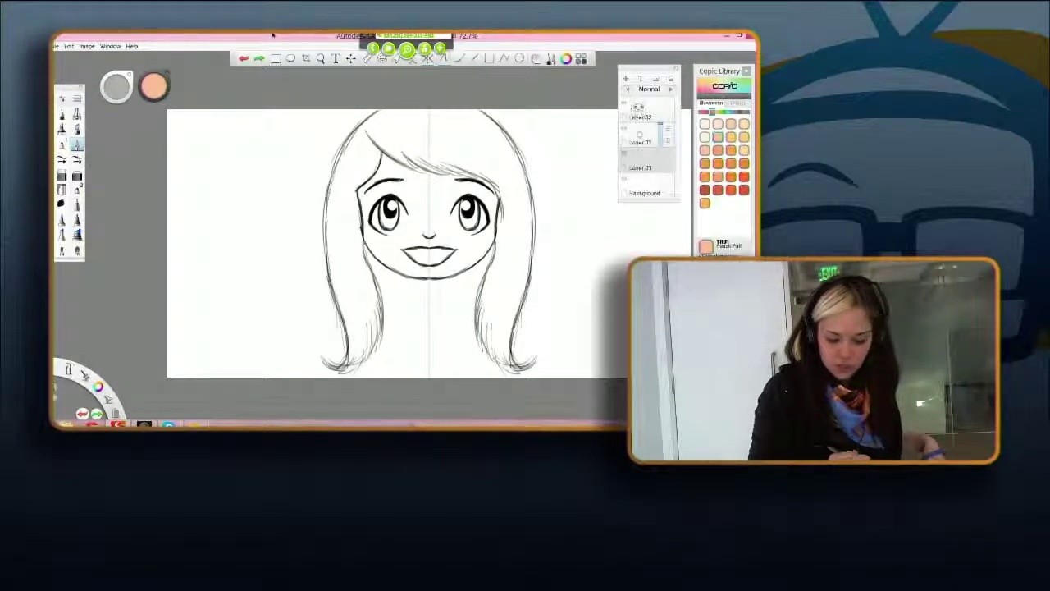
left_click(62, 160)
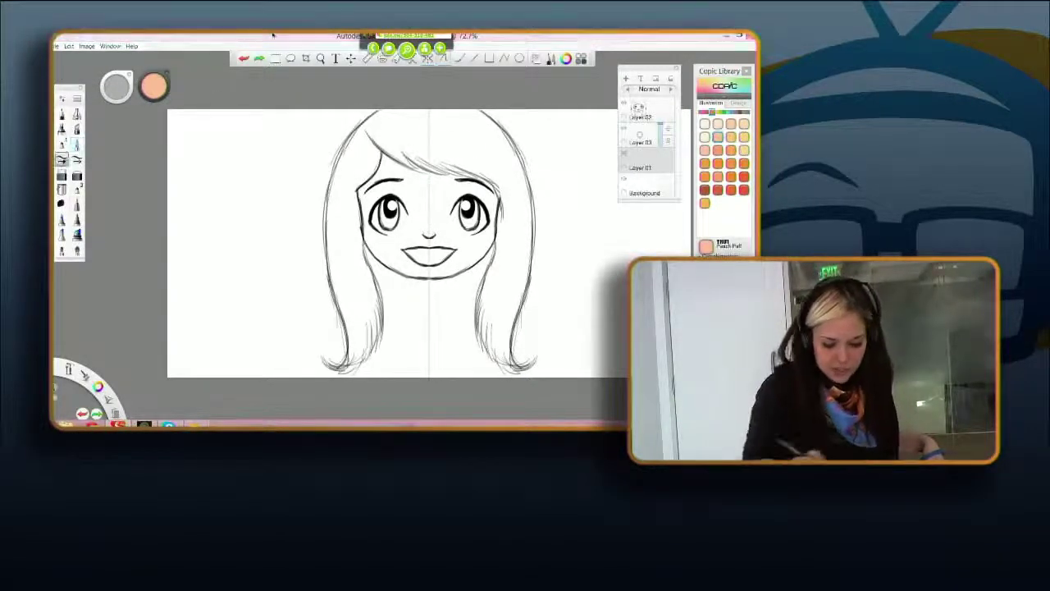
mouse_move(436, 204)
left_mouse_down()
mouse_move(437, 169)
mouse_move(438, 177)
left_mouse_up()
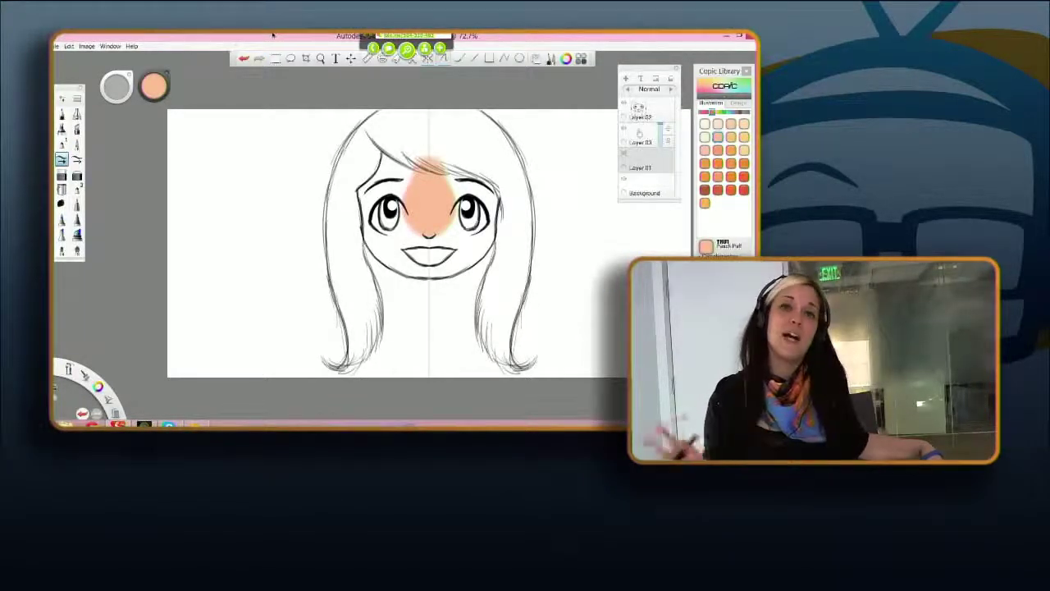
mouse_move(414, 173)
left_mouse_down()
mouse_move(443, 164)
mouse_move(386, 197)
mouse_move(480, 164)
mouse_move(361, 205)
mouse_move(374, 238)
mouse_move(402, 242)
mouse_move(431, 267)
mouse_move(393, 264)
mouse_move(488, 242)
mouse_move(431, 250)
left_mouse_up()
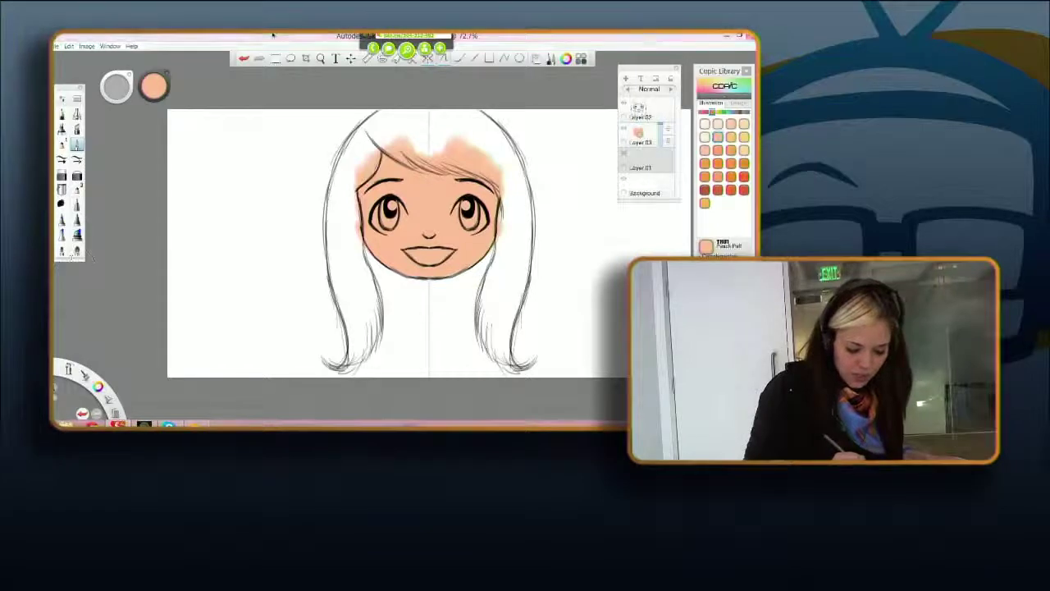
left_click_drag(74, 261, 76, 336)
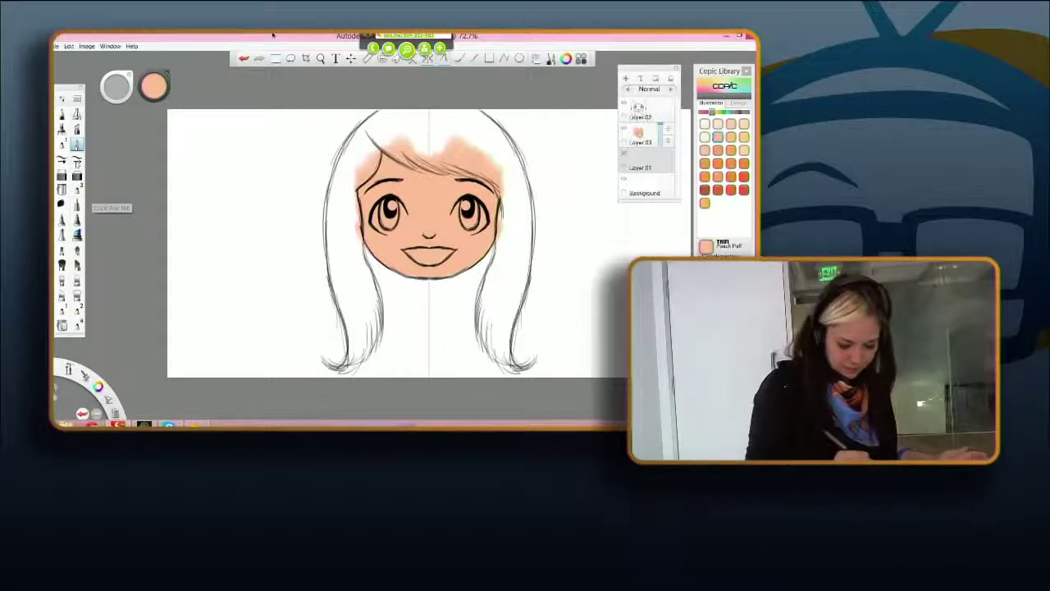
left_click(61, 160)
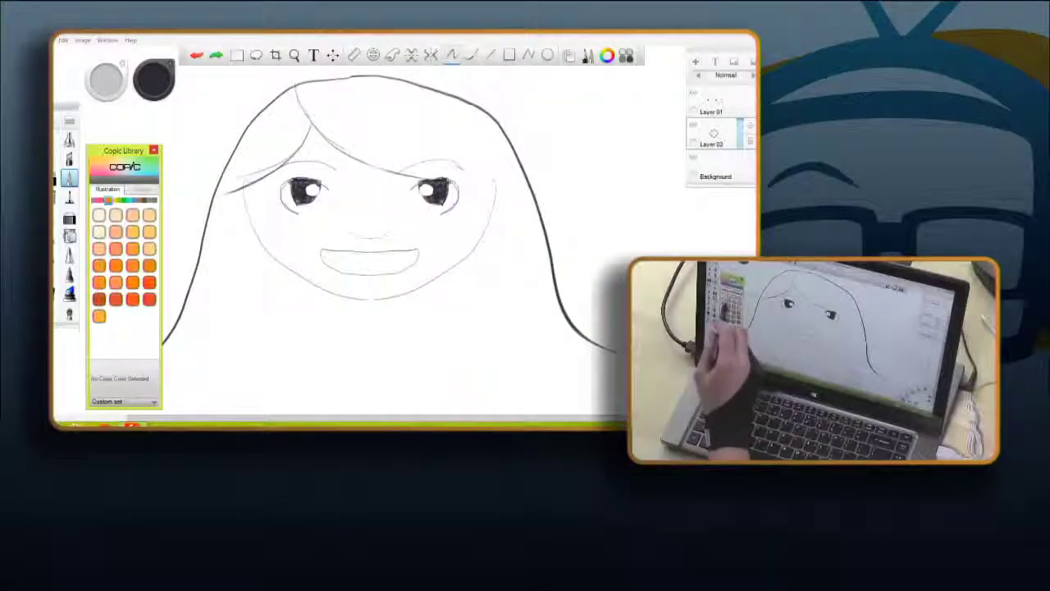
Step: Try symmetric Peach Puff strokes above both eyes, undo them, and choose the lighter Pale Chiffon YR0000 as the skin color
left_click(116, 232)
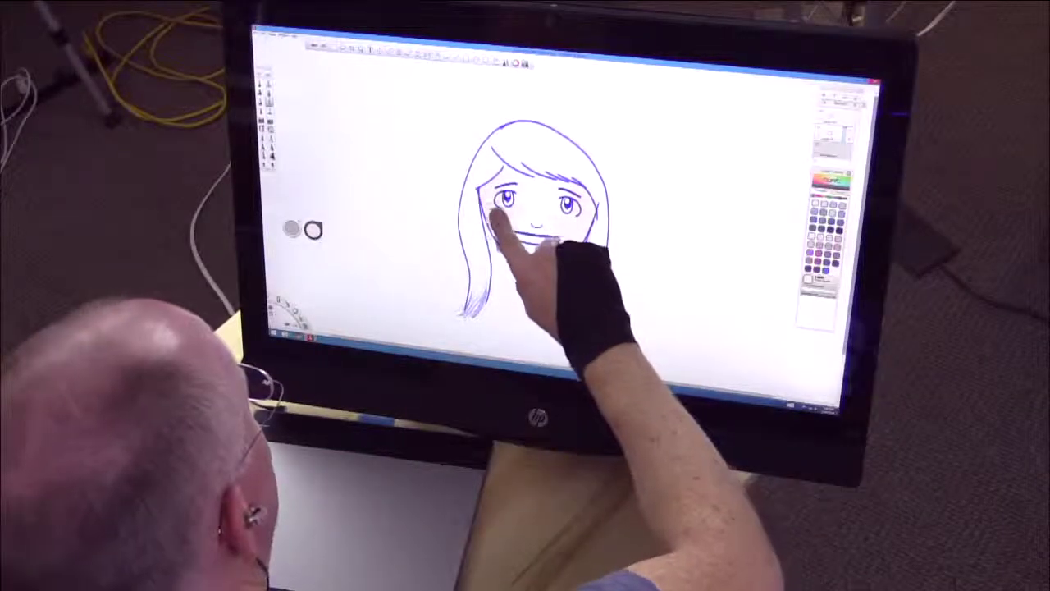
mouse_move(496, 212)
left_mouse_down()
mouse_move(514, 197)
mouse_move(497, 195)
mouse_move(515, 191)
mouse_move(503, 179)
mouse_move(551, 193)
mouse_move(534, 182)
mouse_move(523, 197)
mouse_move(551, 206)
left_mouse_up()
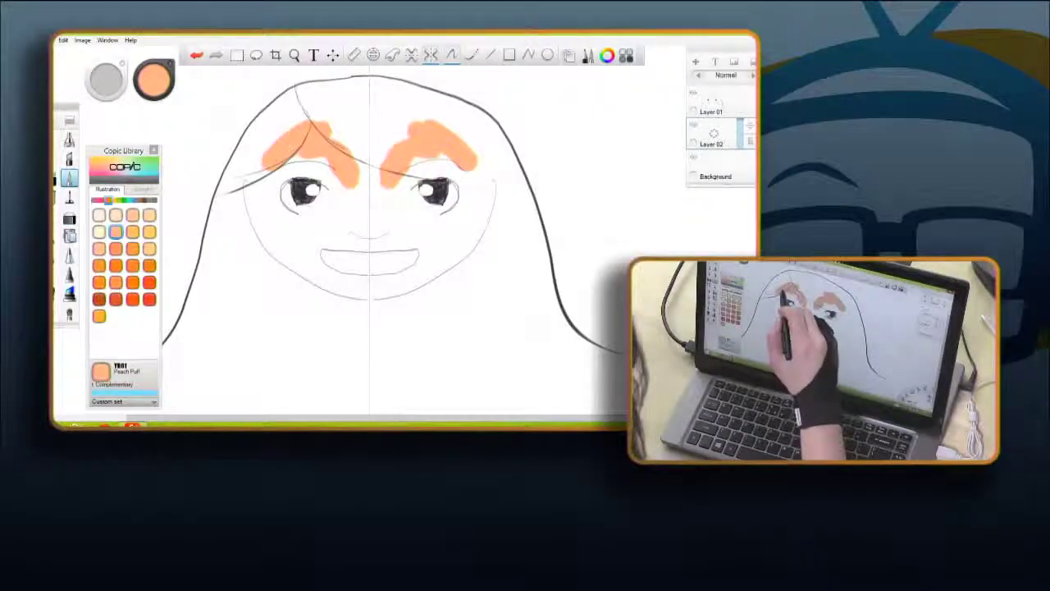
mouse_move(291, 138)
left_mouse_down()
mouse_move(272, 150)
mouse_move(262, 194)
left_mouse_up()
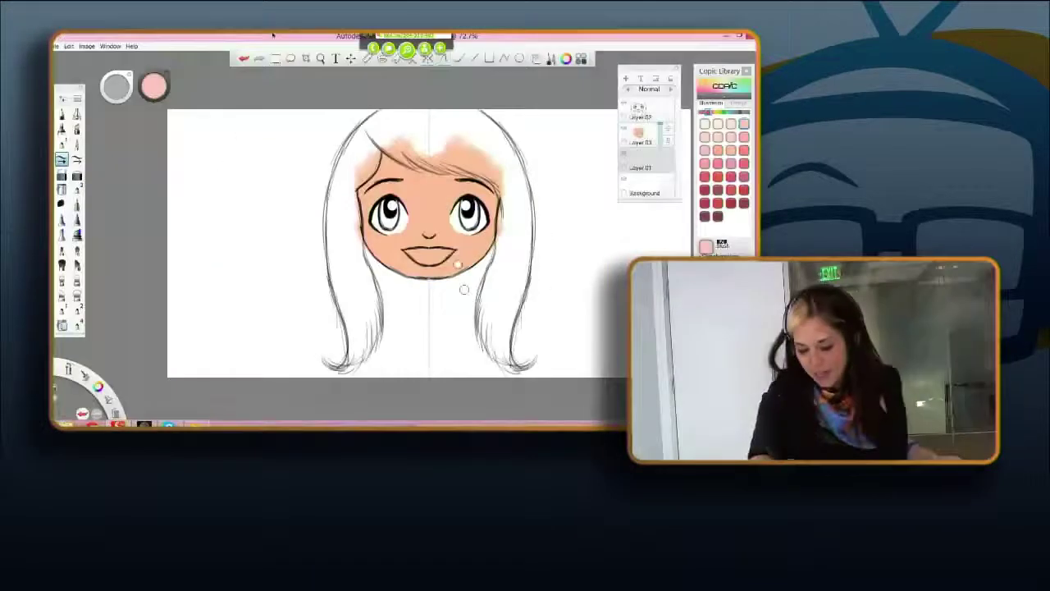
mouse_move(420, 255)
left_mouse_down()
mouse_move(435, 257)
mouse_move(416, 253)
left_mouse_up()
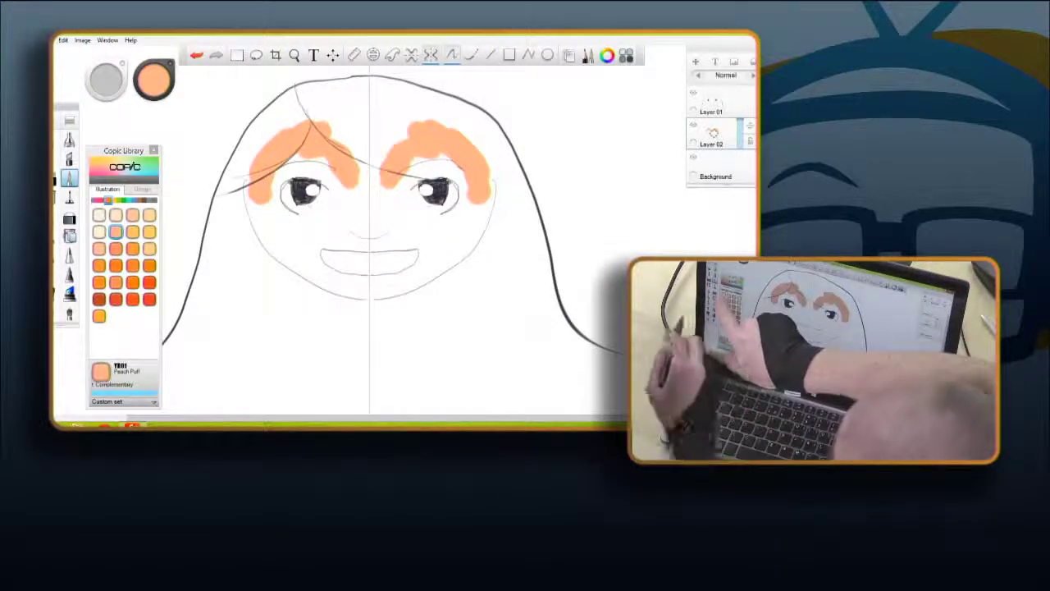
left_click(99, 215)
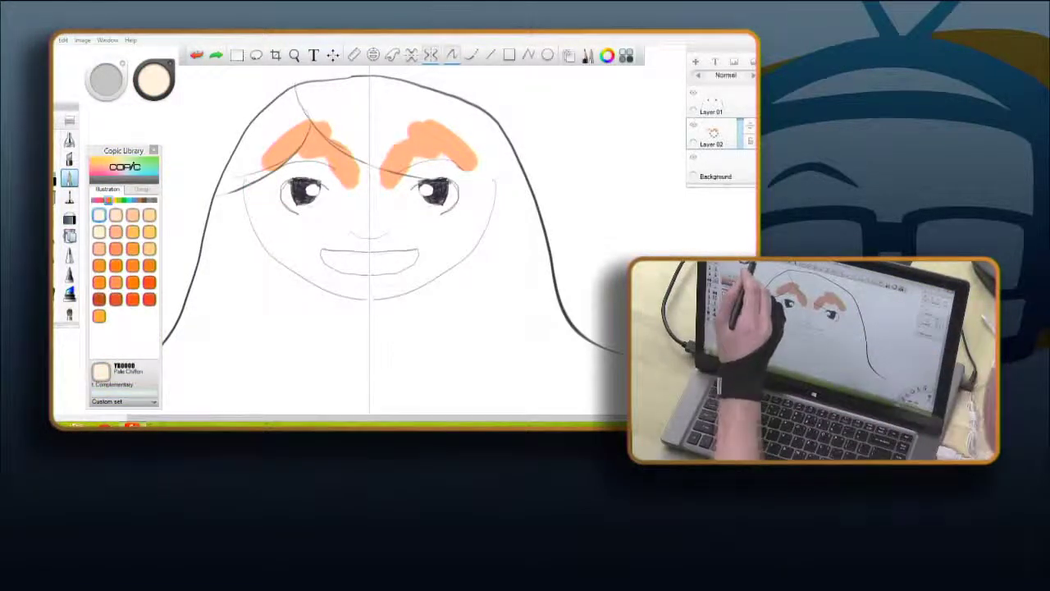
key("ctrl+z")
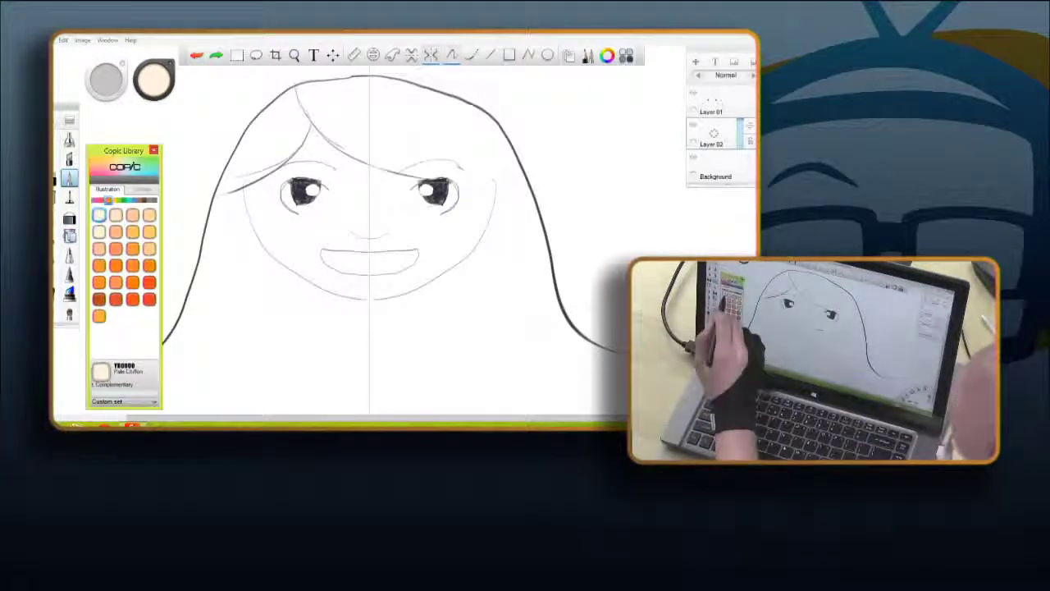
Step: Try broad Pale Chiffon strokes across the forehead and down to the temples, and undo them
left_click_drag(382, 146, 349, 140)
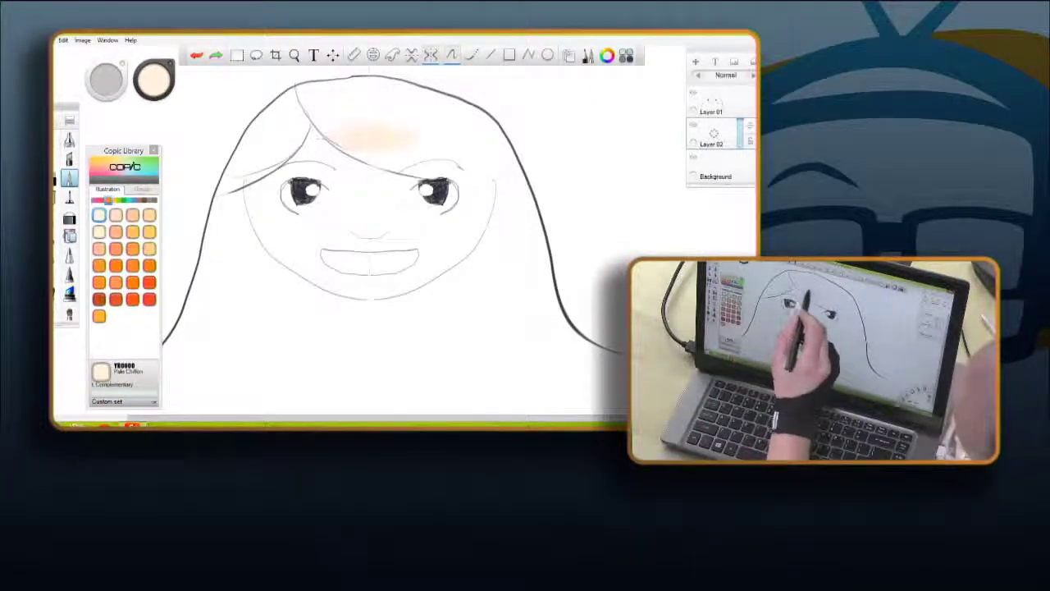
left_click_drag(447, 134, 321, 128)
left_click_drag(263, 165, 254, 181)
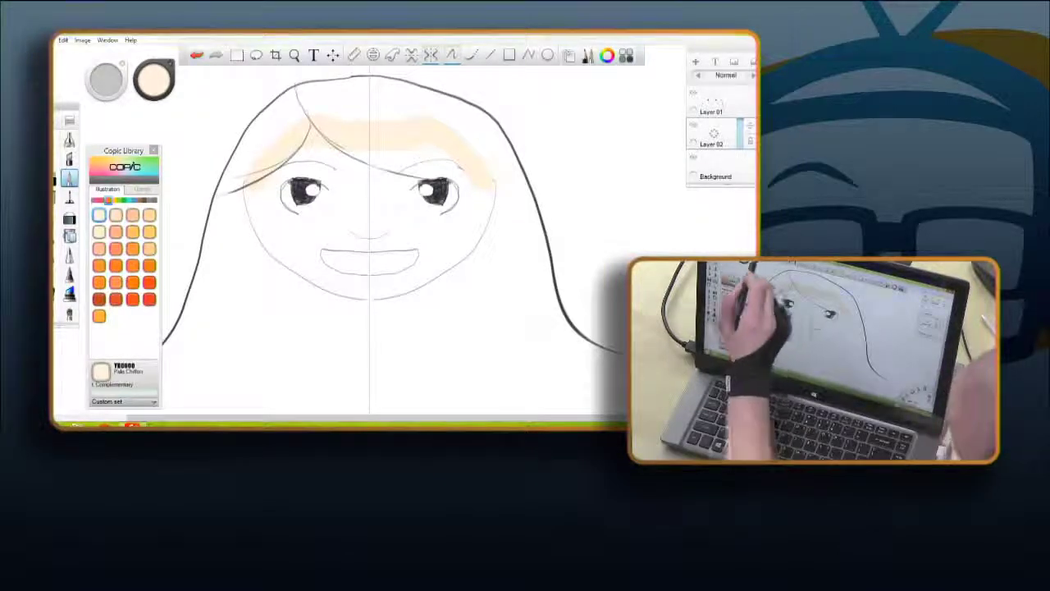
left_click(196, 55)
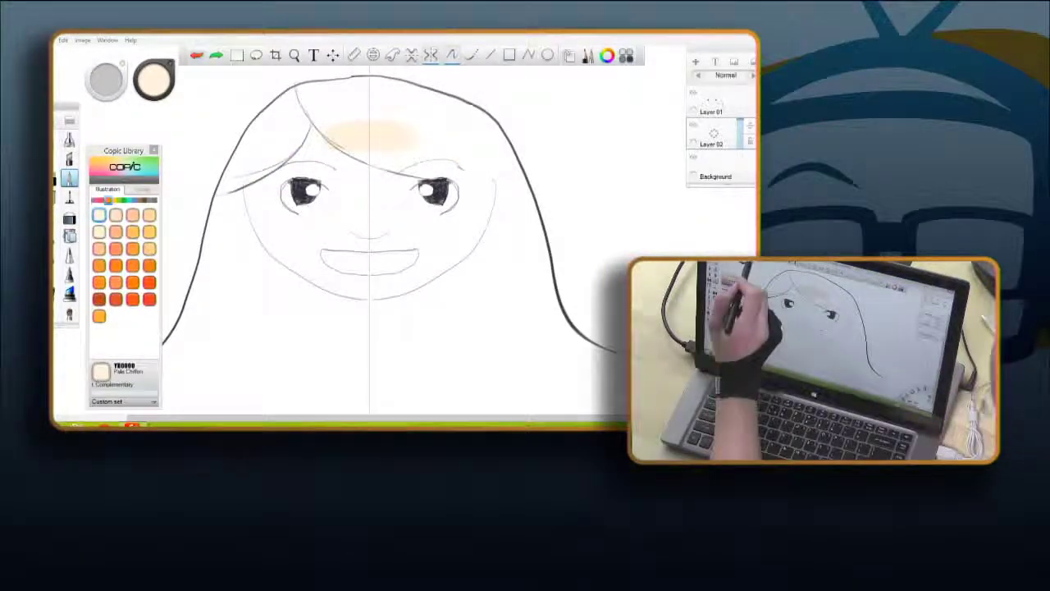
left_click(196, 55)
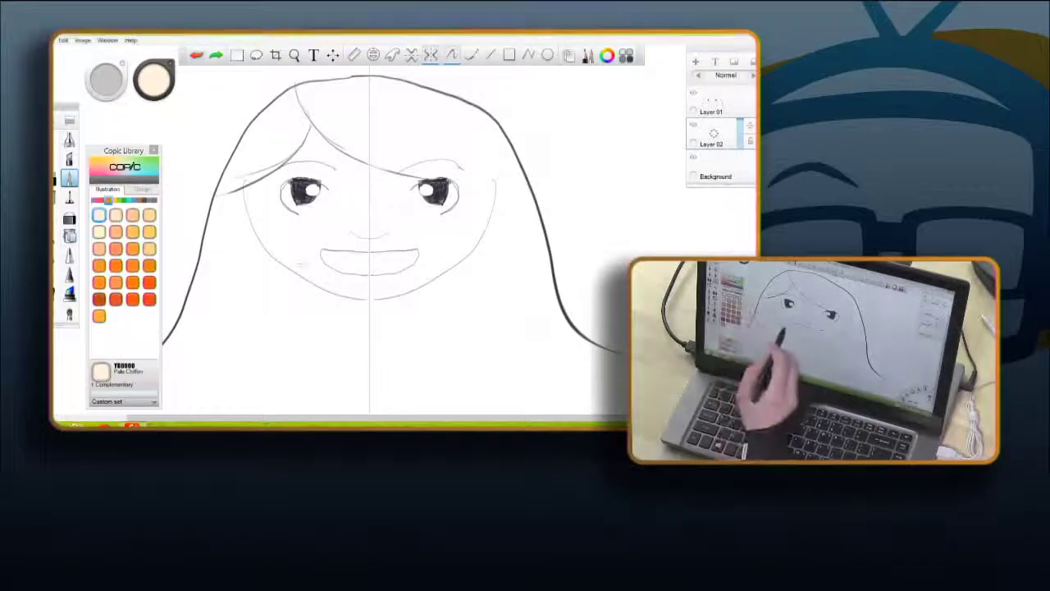
Step: Paint the cheeks and the area around the nose and mouth in Pale Chiffon on Layer 02, adjusting the brush
mouse_move(308, 260)
left_mouse_down()
mouse_move(261, 227)
mouse_move(256, 197)
mouse_move(279, 223)
mouse_move(263, 195)
left_mouse_up()
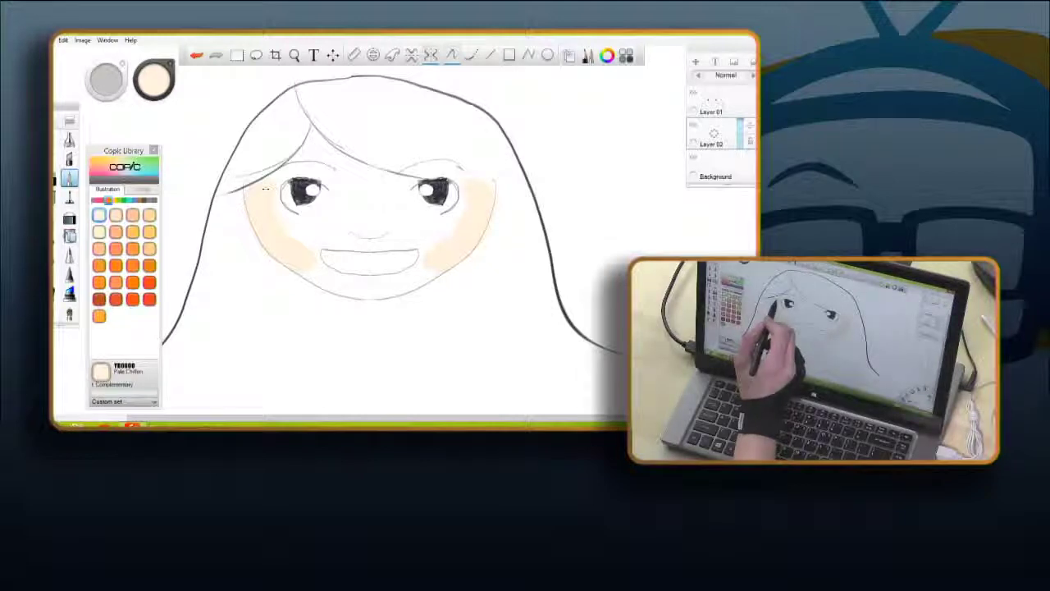
left_click_drag(304, 227, 321, 229)
left_click_drag(106, 80, 107, 90)
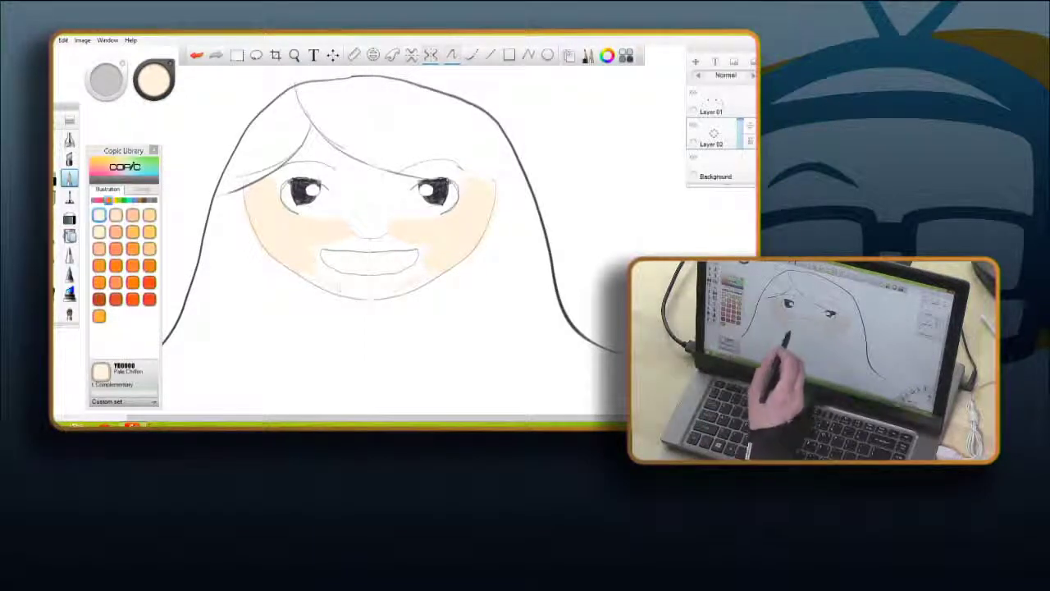
left_click_drag(107, 80, 110, 85)
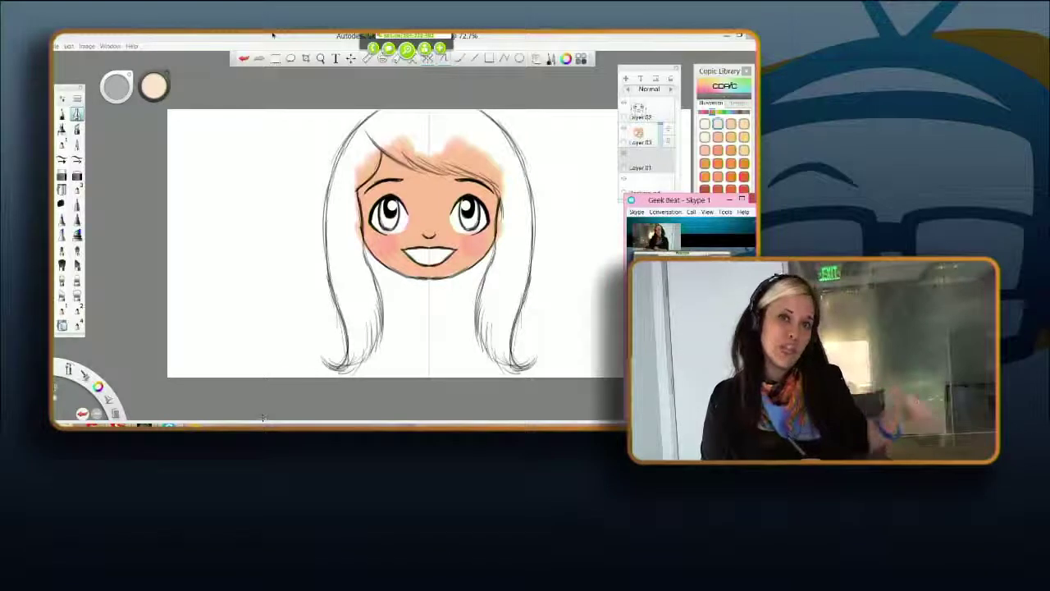
Step: Lighten the center of the peach face with the pale yellowish YR20, and fill the other drawing's forehead with Pale Chiffon
left_click(297, 306)
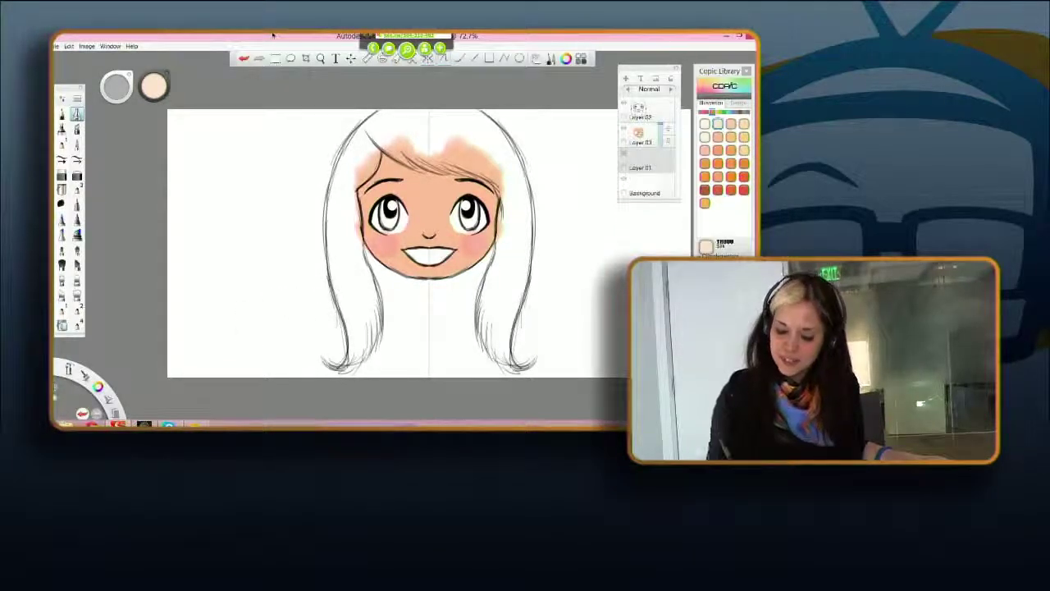
left_click(737, 129)
left_click(744, 124)
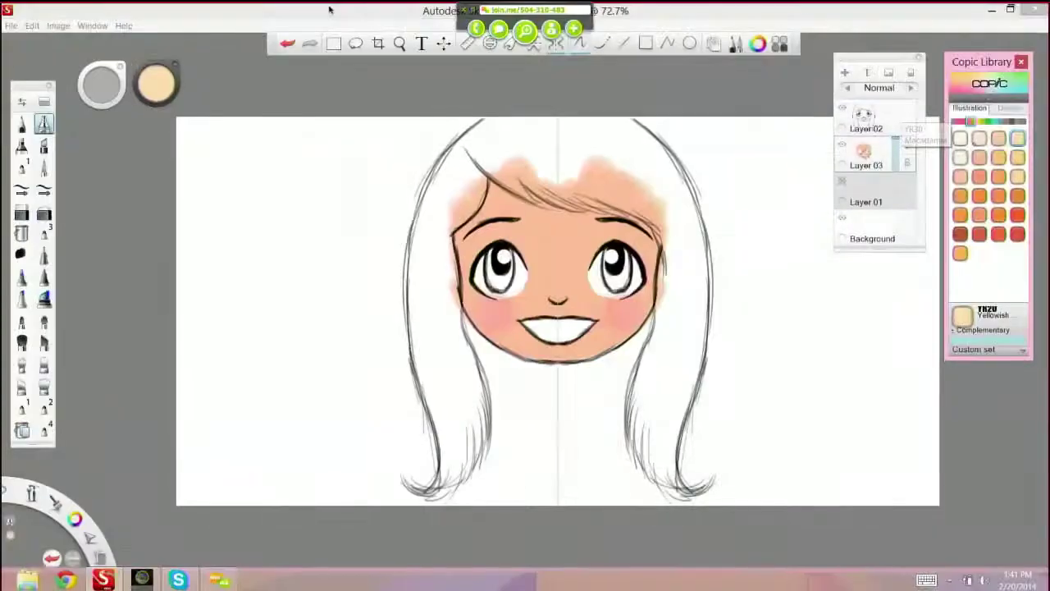
mouse_move(559, 280)
left_mouse_down()
mouse_move(558, 288)
mouse_move(559, 221)
left_mouse_up()
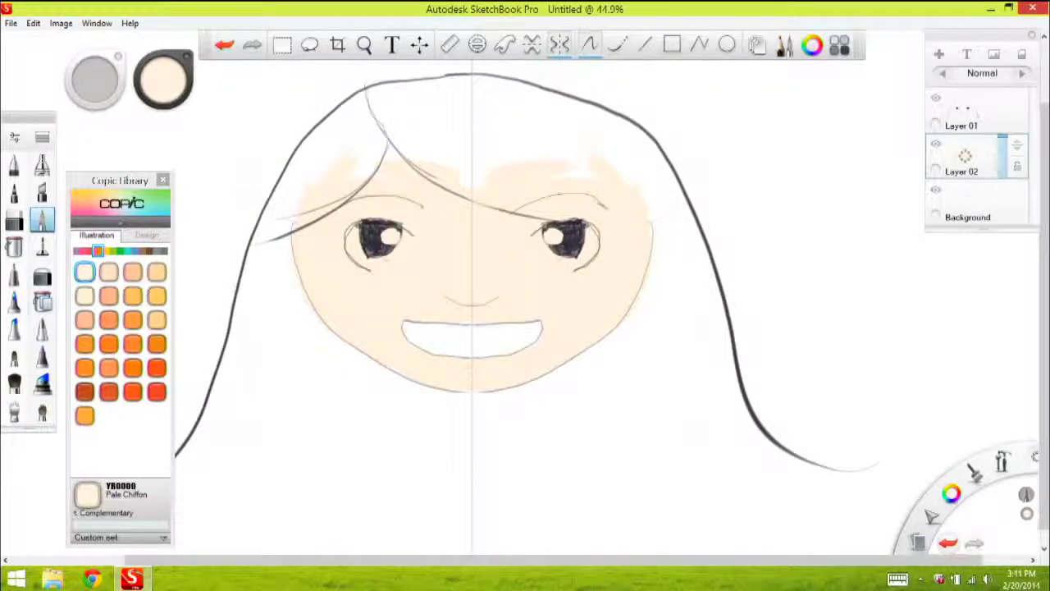
left_click_drag(545, 139, 492, 123)
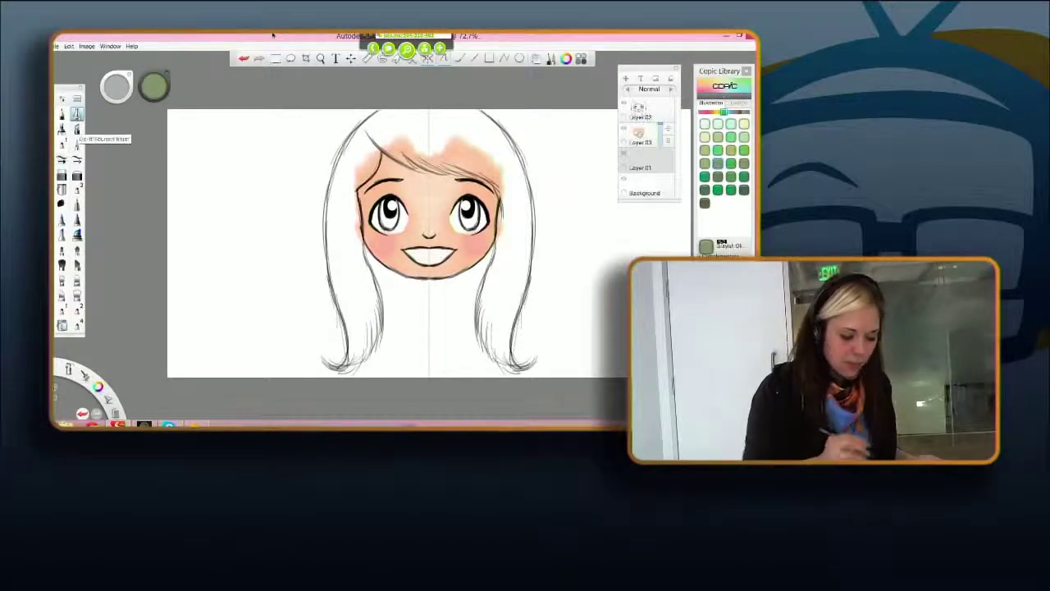
Step: Airbrush both irises in Grayish Olive, shading their lower parts with Redwood and blending in a yellowish olive green
left_click(61, 160)
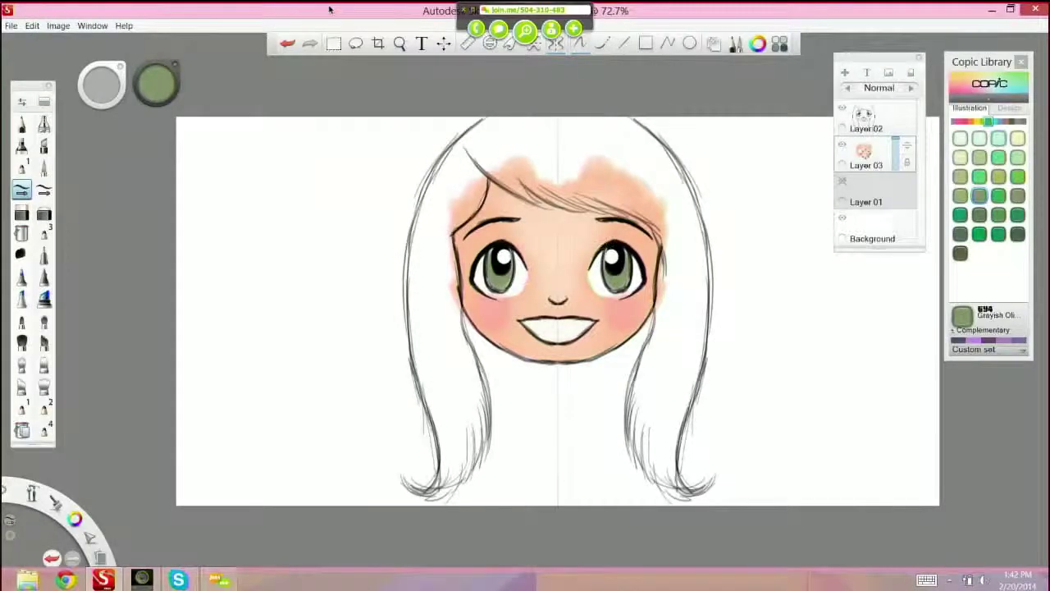
left_click(1020, 122)
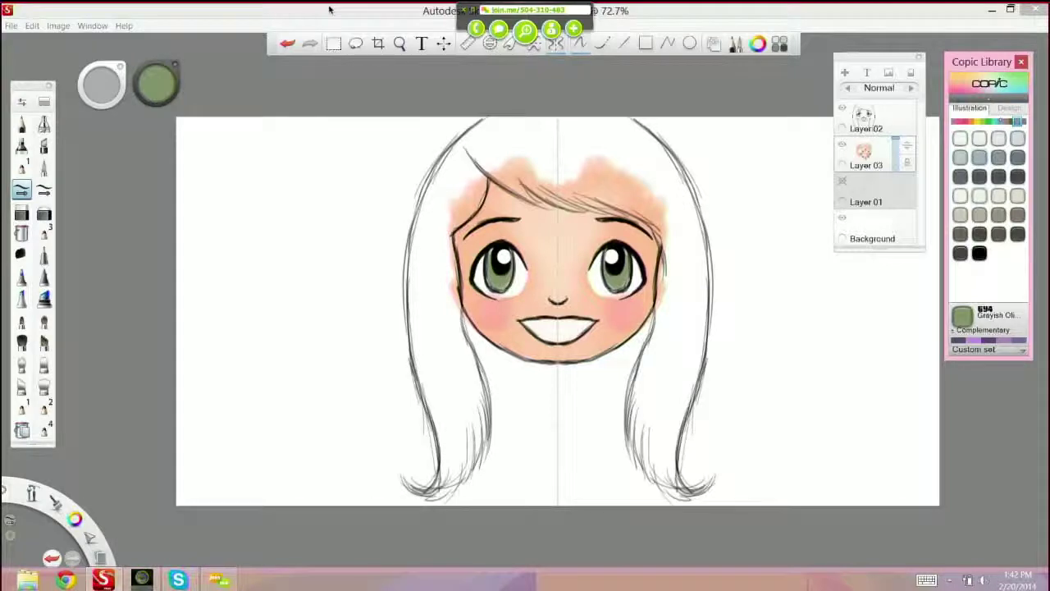
left_click(1012, 121)
left_click(980, 215)
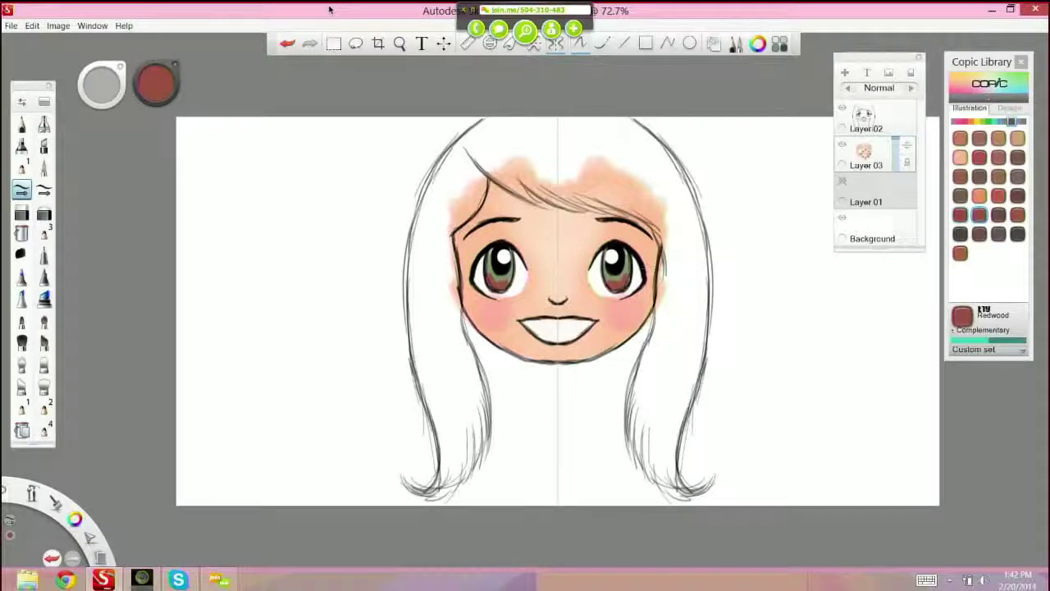
left_click(983, 122)
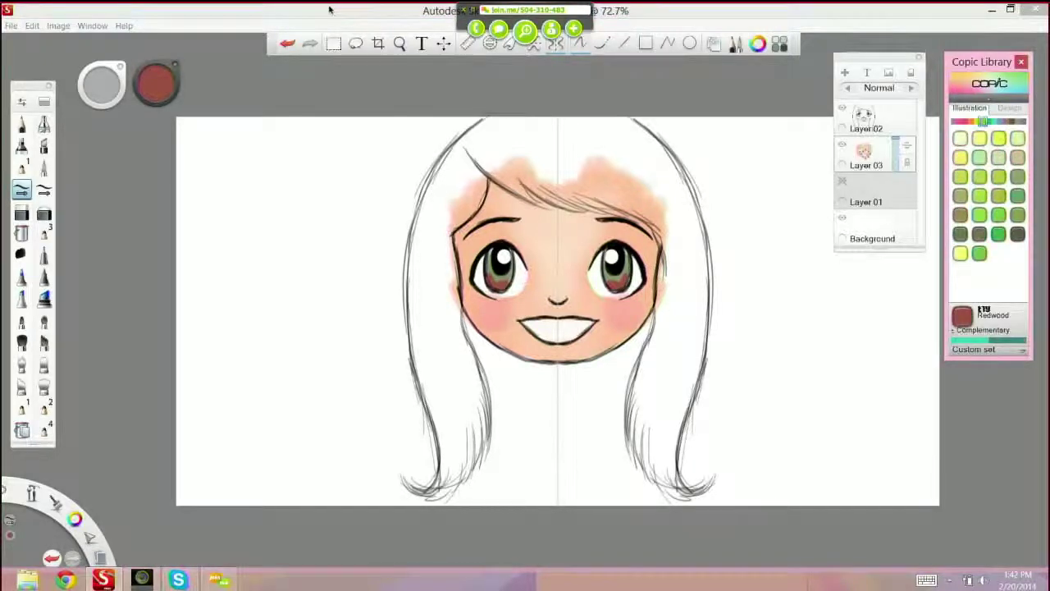
left_click(961, 195)
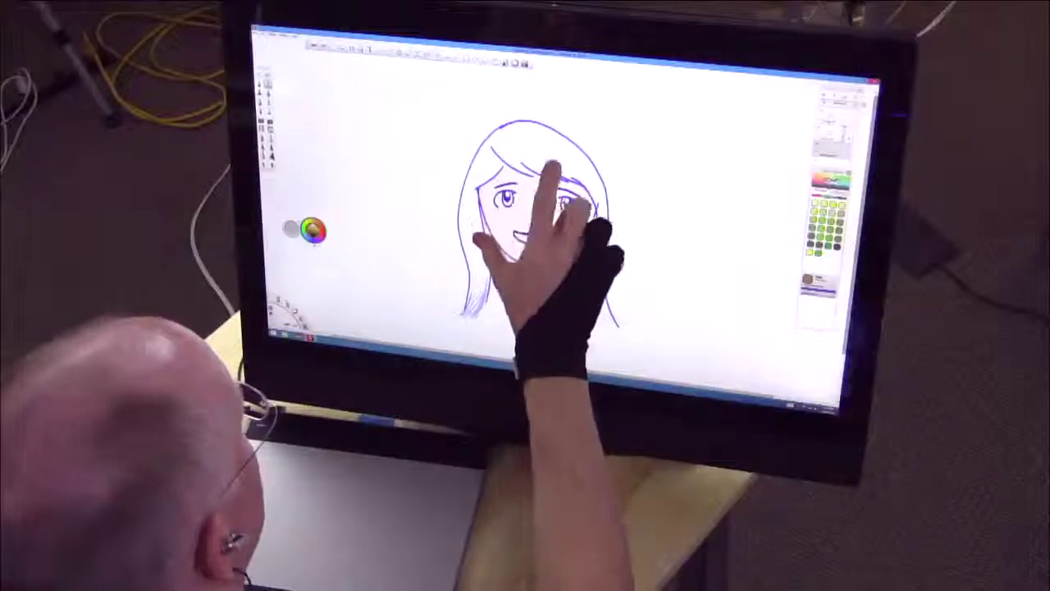
scroll(521, 230, "up", 5)
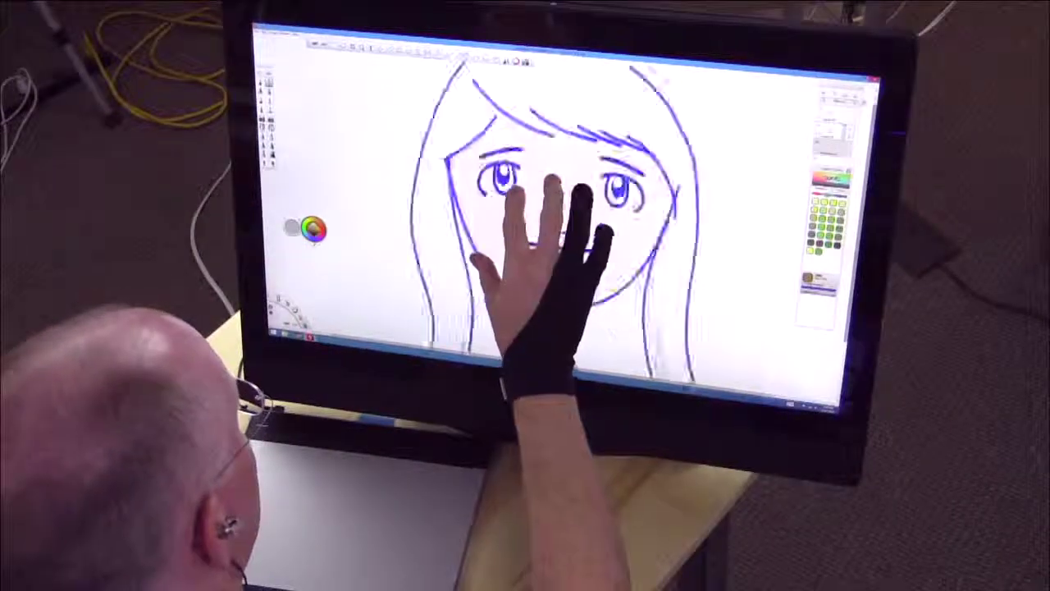
scroll(562, 217, "up", 3)
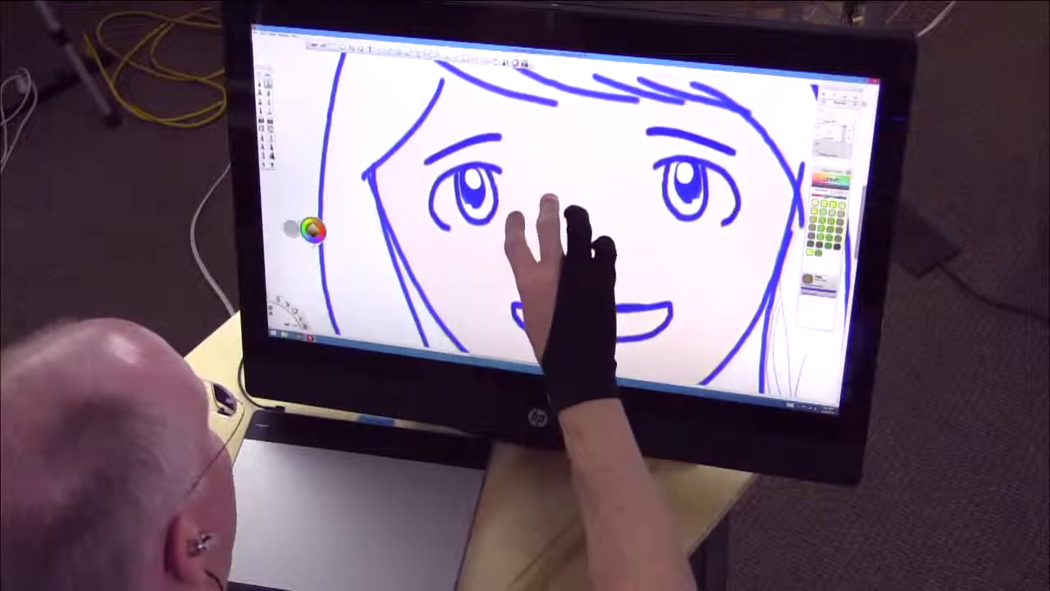
scroll(558, 214, "up", 3)
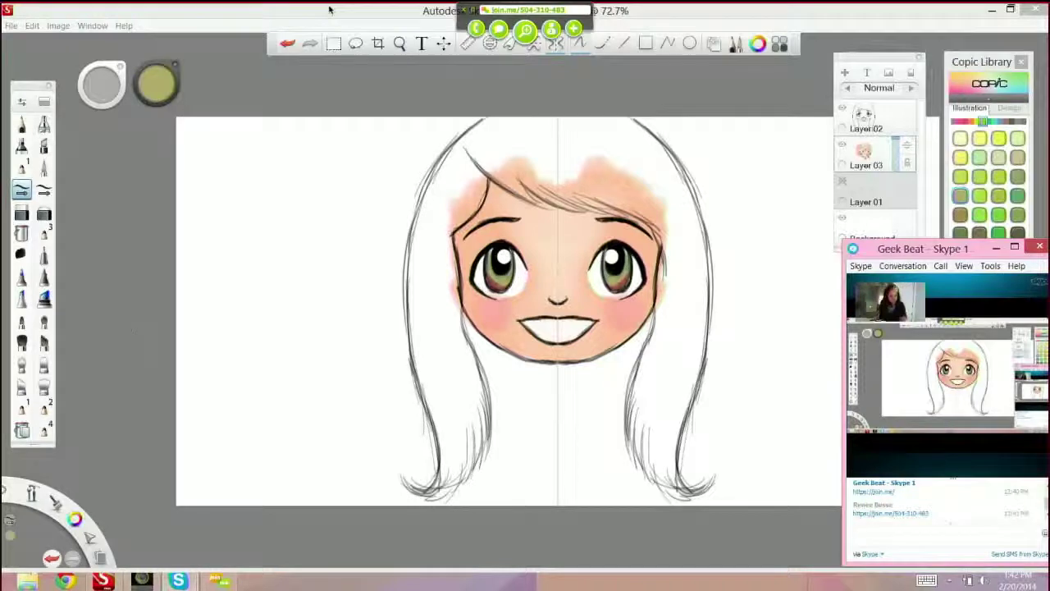
left_click(329, 10)
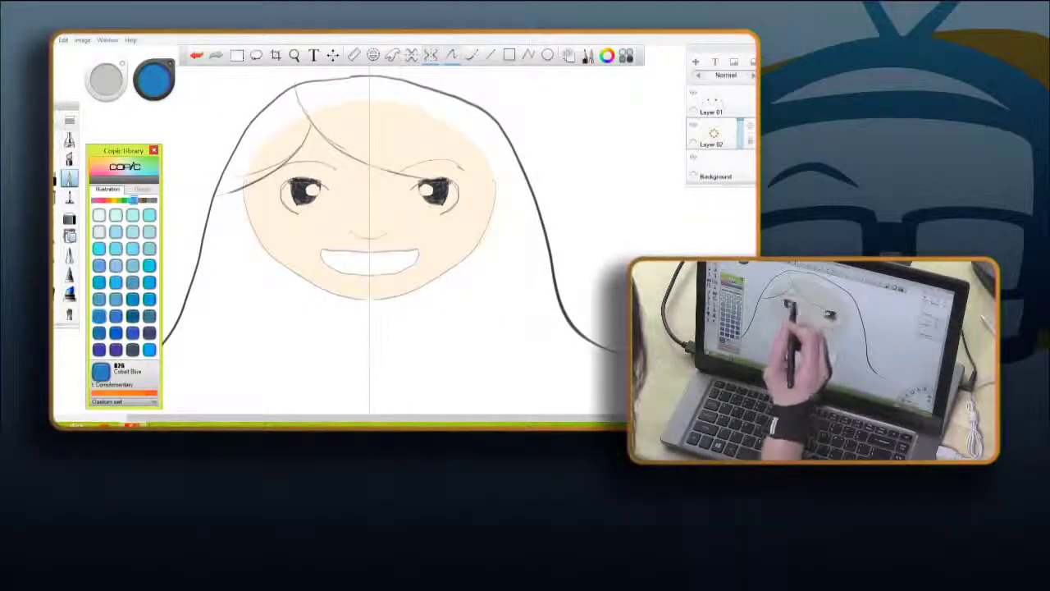
Step: Switch the brush color to a brighter blue for the irises and adjust the brush size
left_click(301, 189)
left_click_drag(301, 187, 302, 184)
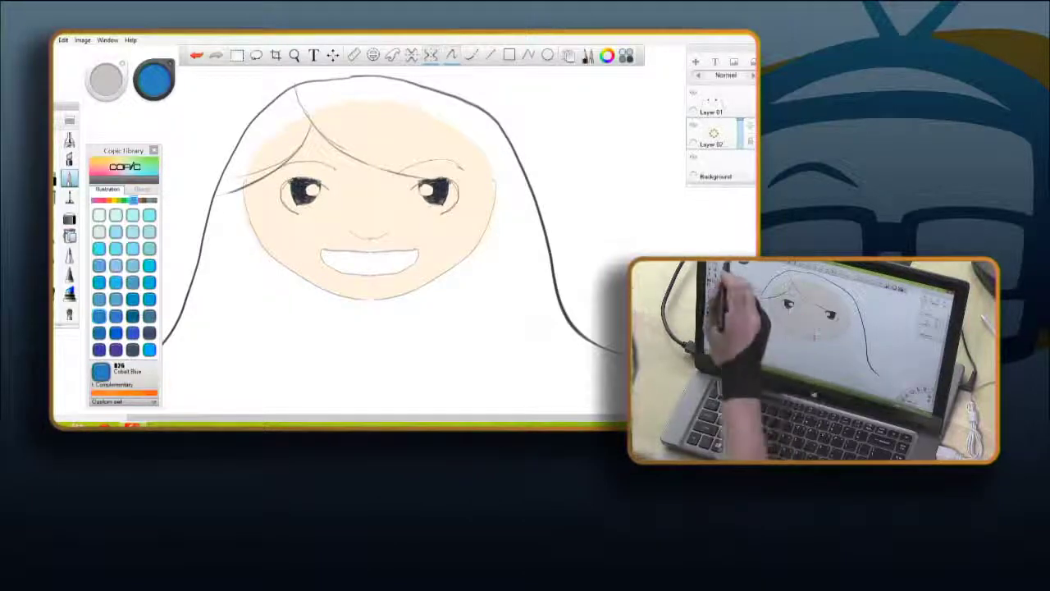
left_click(159, 81)
left_click_drag(106, 79, 106, 81)
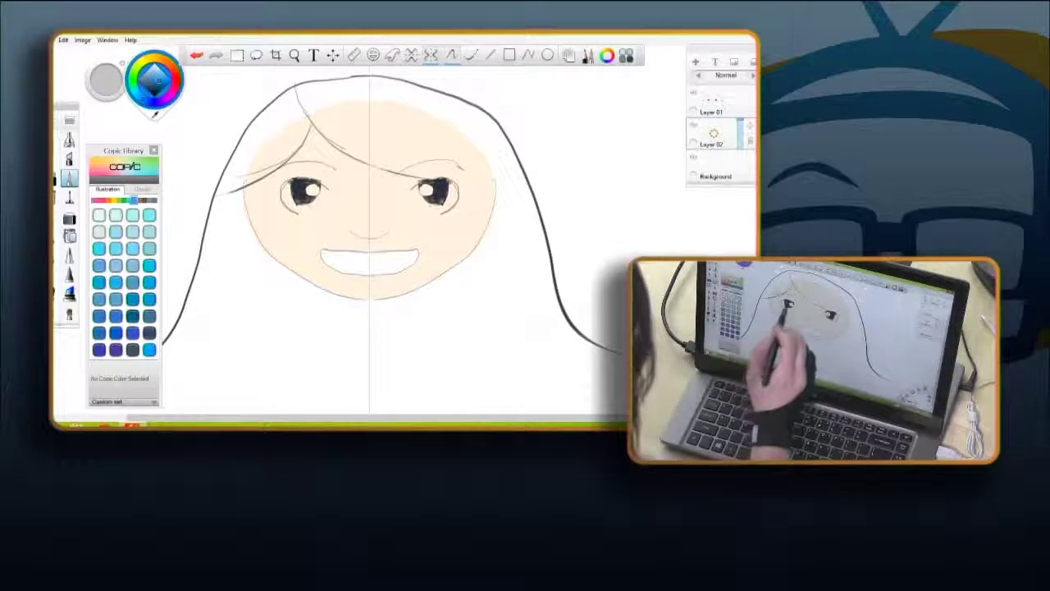
Step: Try bright blue strokes on the lower parts of both irises, and undo them
left_click_drag(295, 197, 300, 206)
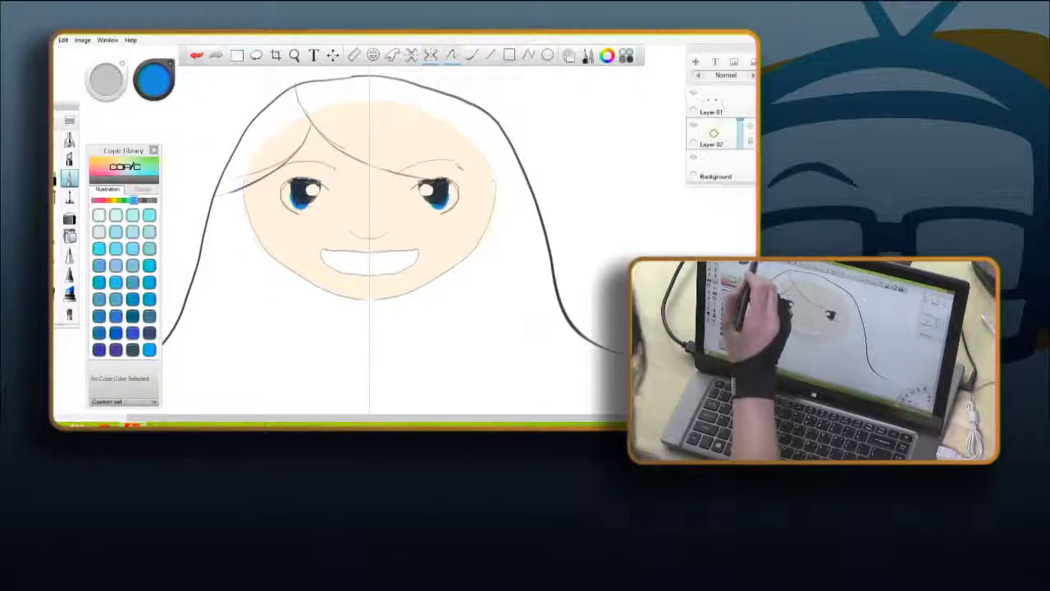
left_click(197, 55)
left_click(196, 55)
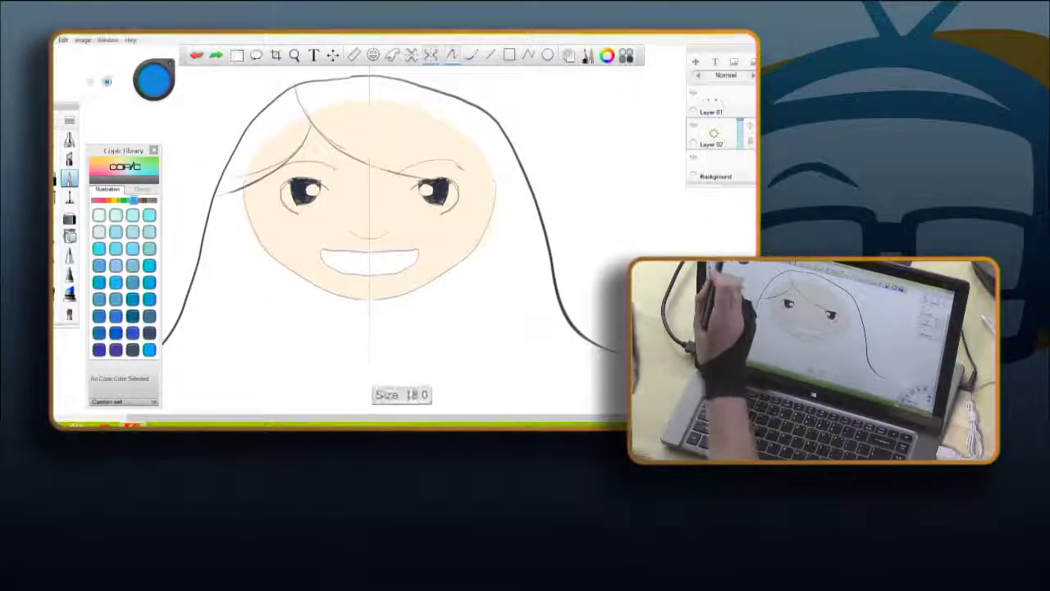
Step: Resize the brush and work on the outer irises in bright blue, and add a hair layer with the brown Copic range shown in the other drawing
left_click_drag(106, 80, 107, 83)
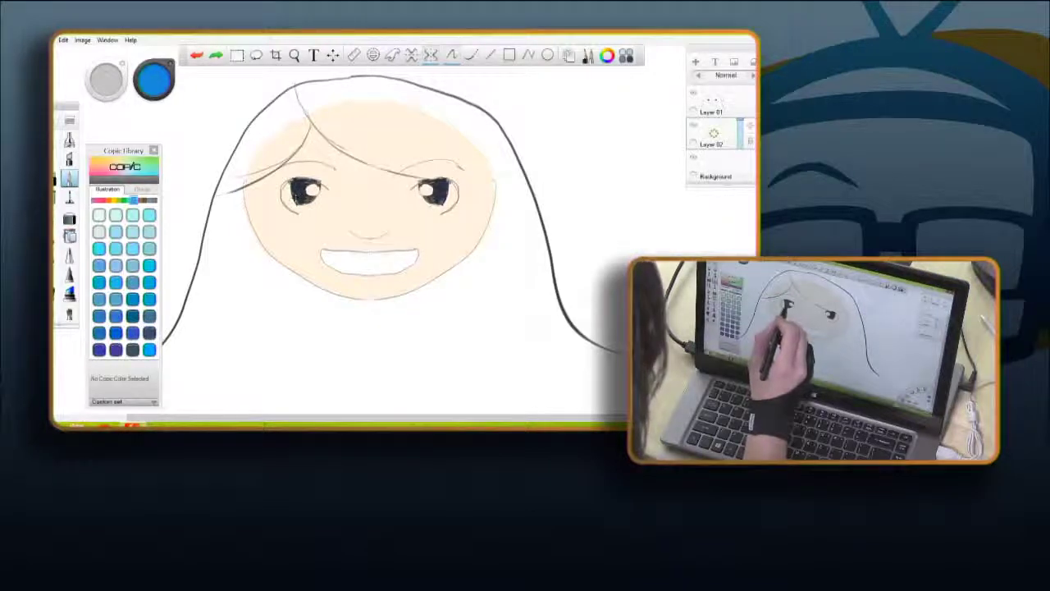
scroll(287, 190, "up", 8)
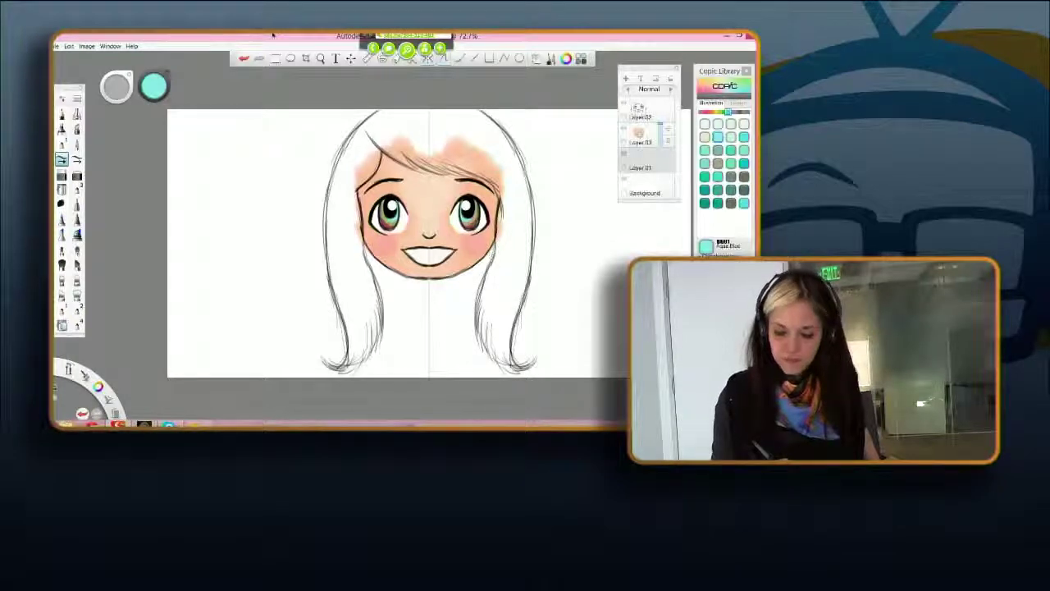
key("ctrl+z")
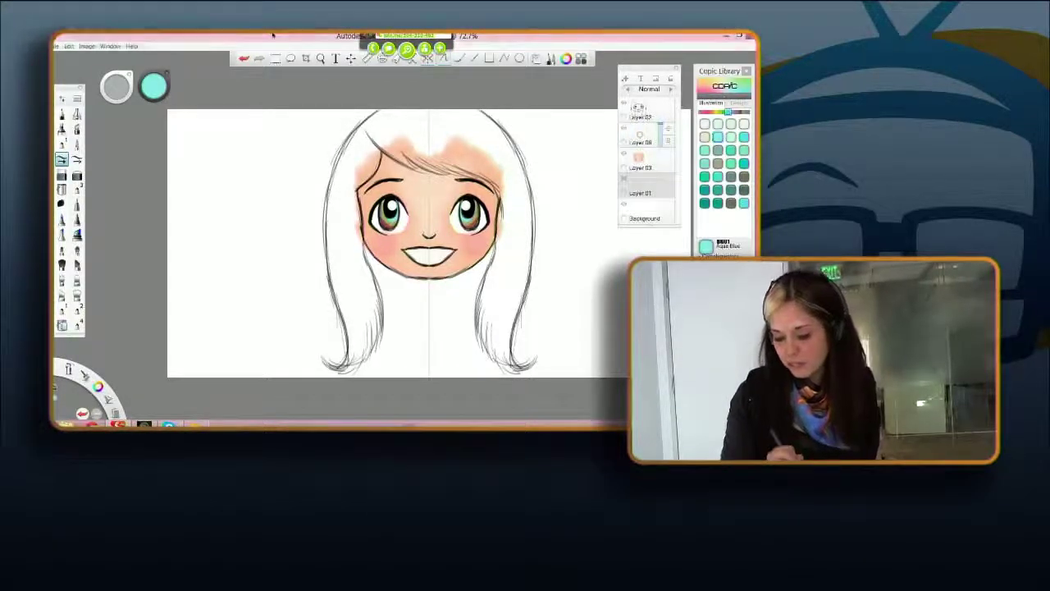
left_click(740, 111)
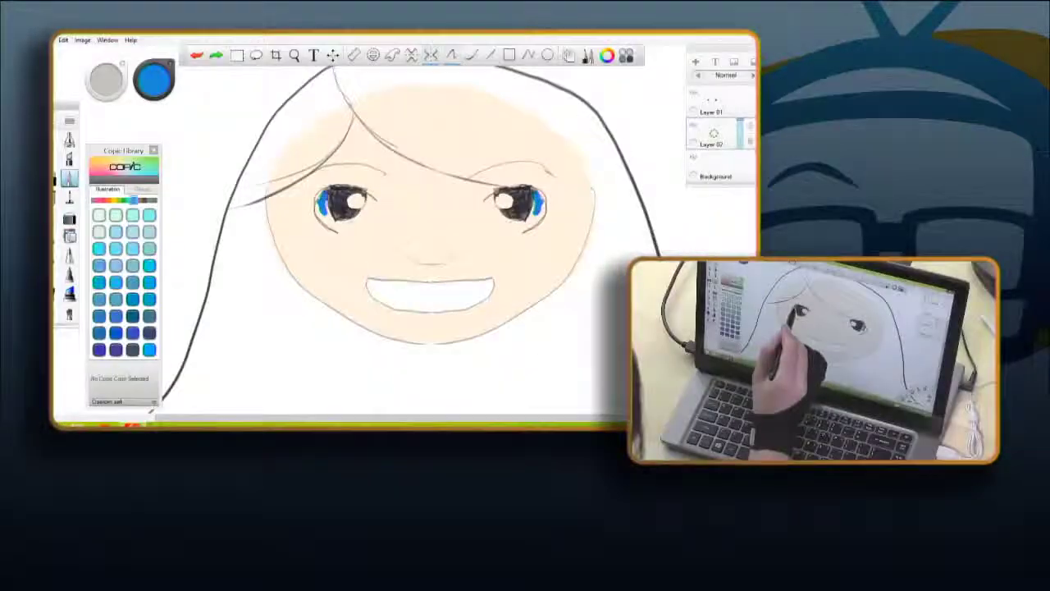
left_click_drag(322, 208, 330, 224)
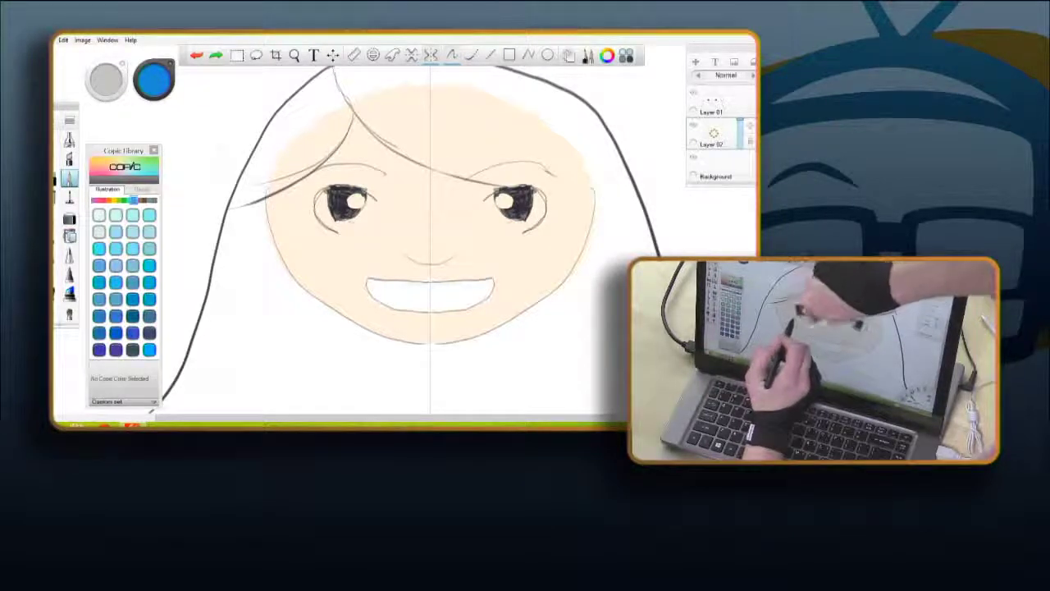
mouse_move(369, 195)
left_mouse_down()
mouse_move(337, 220)
mouse_move(328, 192)
left_mouse_up()
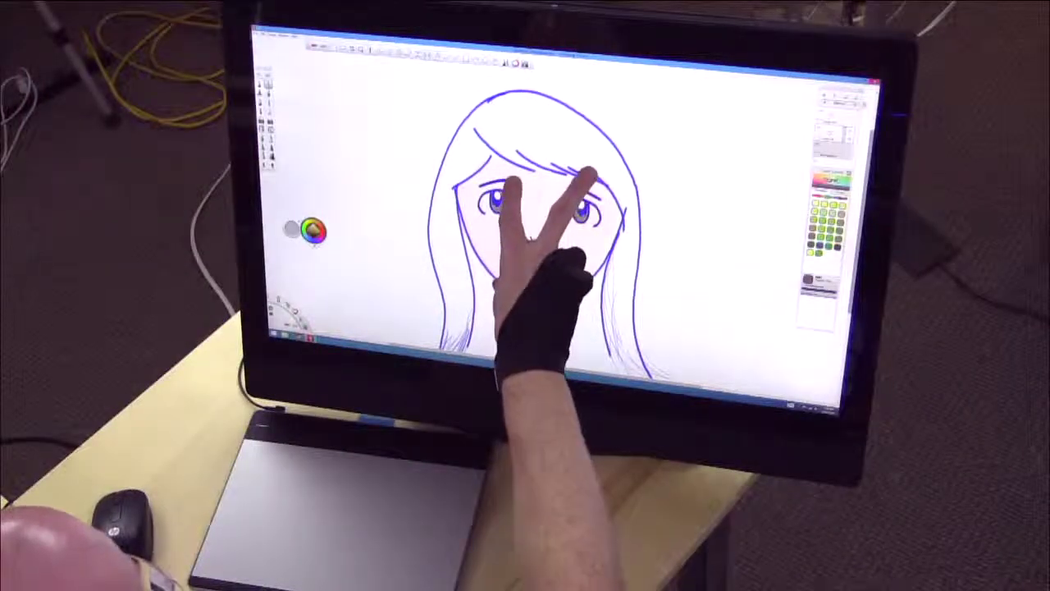
scroll(551, 187, "down", 3)
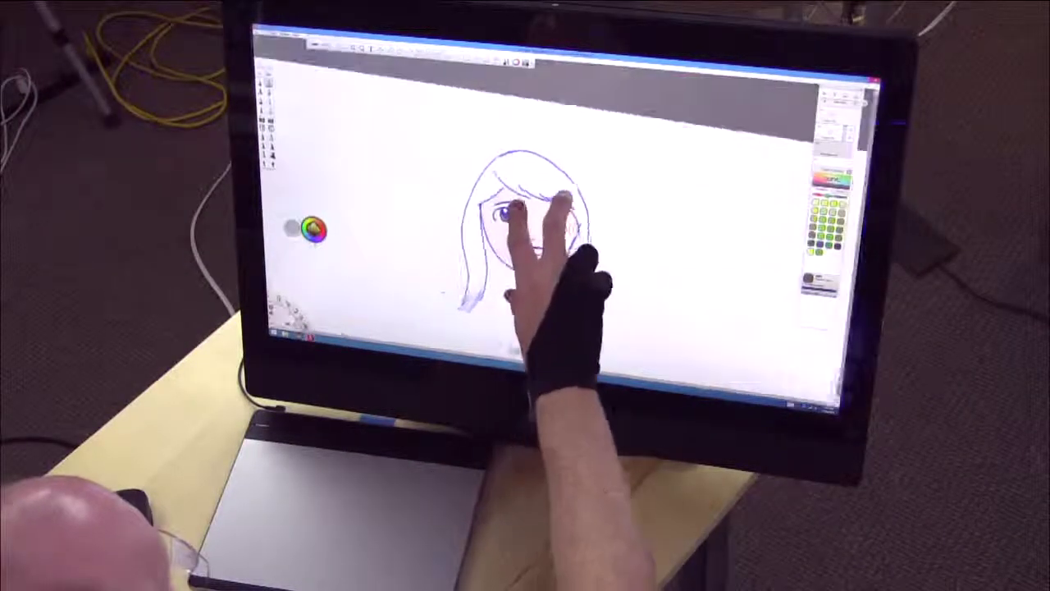
scroll(548, 193, "up", 3)
scroll(542, 218, "up", 5)
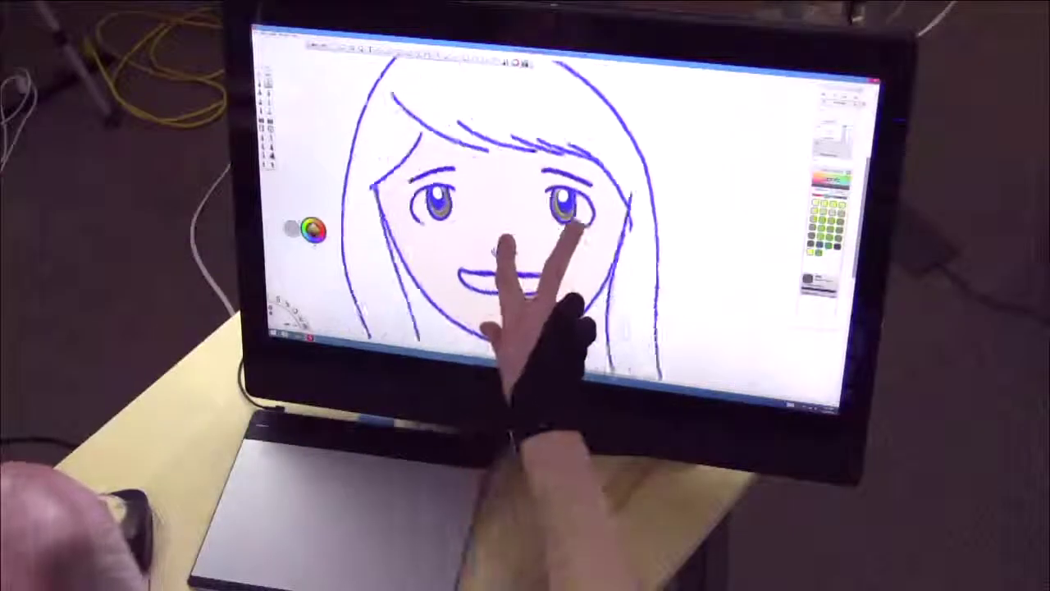
scroll(533, 255, "down", 3)
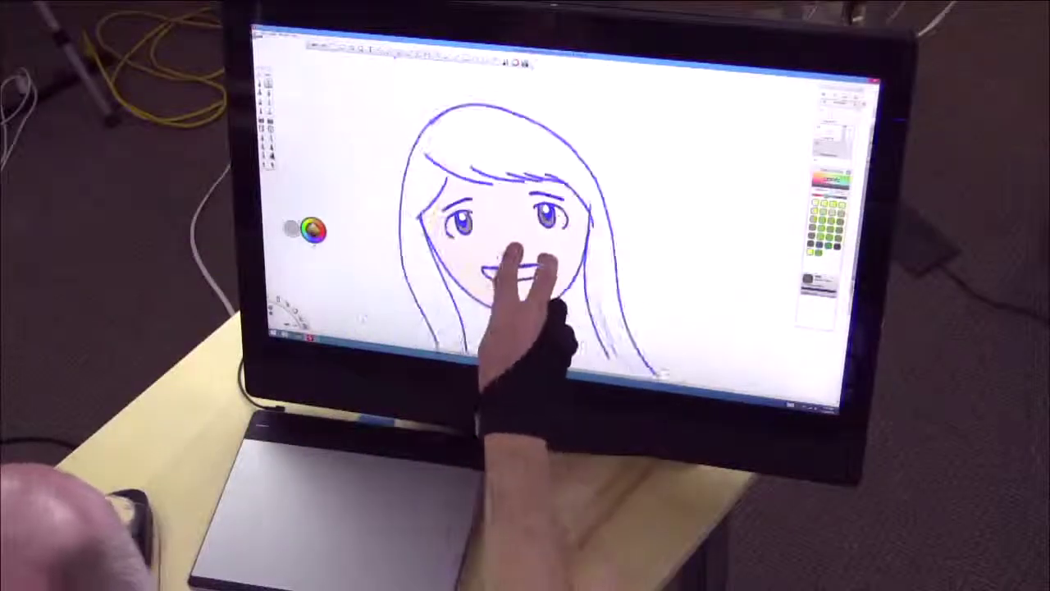
scroll(558, 246, "up", 5)
scroll(566, 246, "down", 4)
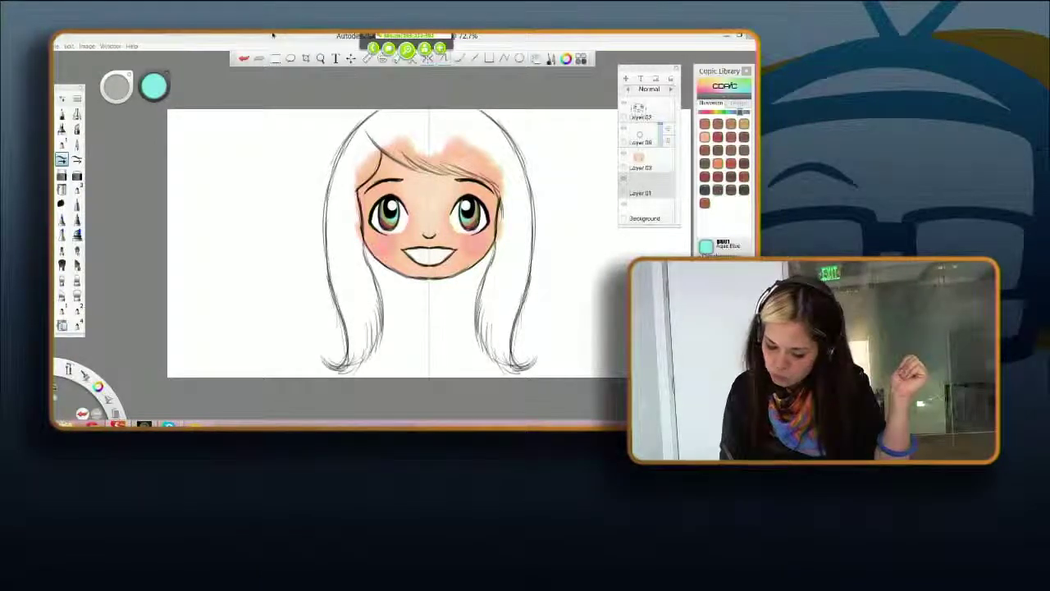
Step: Paint the inner part of both long hair locks beside the face, down to the tips, with mirrored strokes in Walnut
left_click(718, 189)
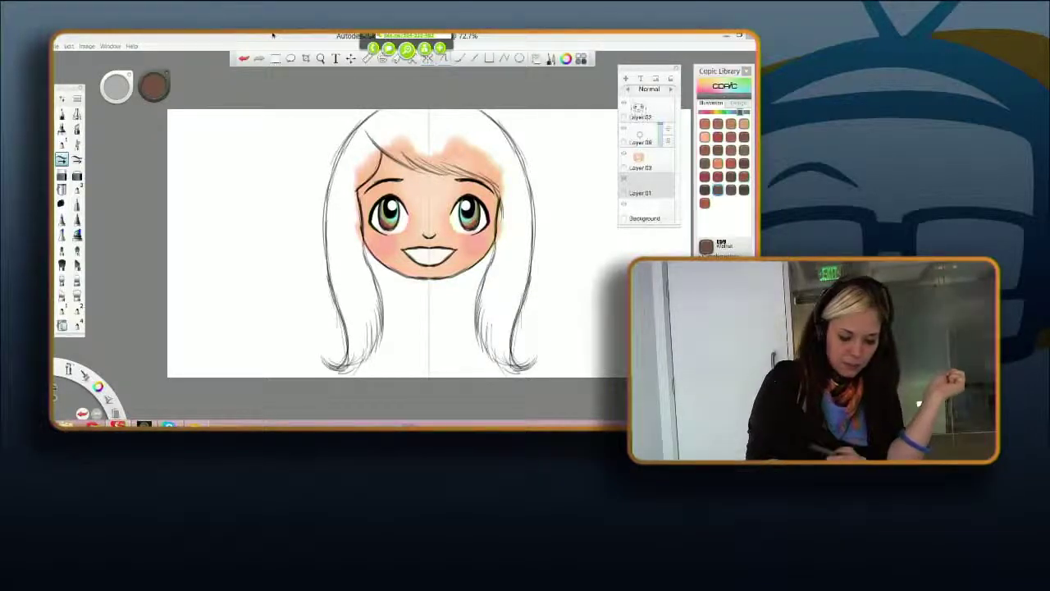
left_click_drag(357, 154, 351, 244)
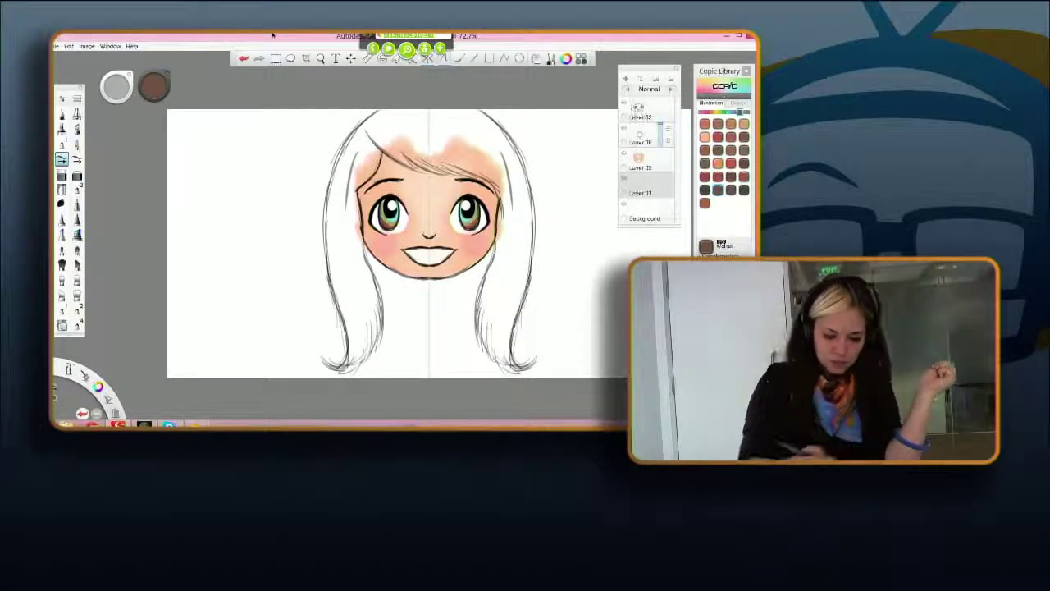
left_click_drag(511, 176, 491, 347)
left_click_drag(503, 250, 486, 338)
left_click_drag(365, 248, 376, 322)
left_click_drag(501, 210, 499, 238)
left_click_drag(502, 187, 485, 359)
left_click_drag(482, 309, 481, 356)
left_click_drag(493, 320, 498, 372)
left_click_drag(499, 302, 494, 359)
left_click_drag(502, 334, 501, 368)
left_click_drag(502, 312, 517, 372)
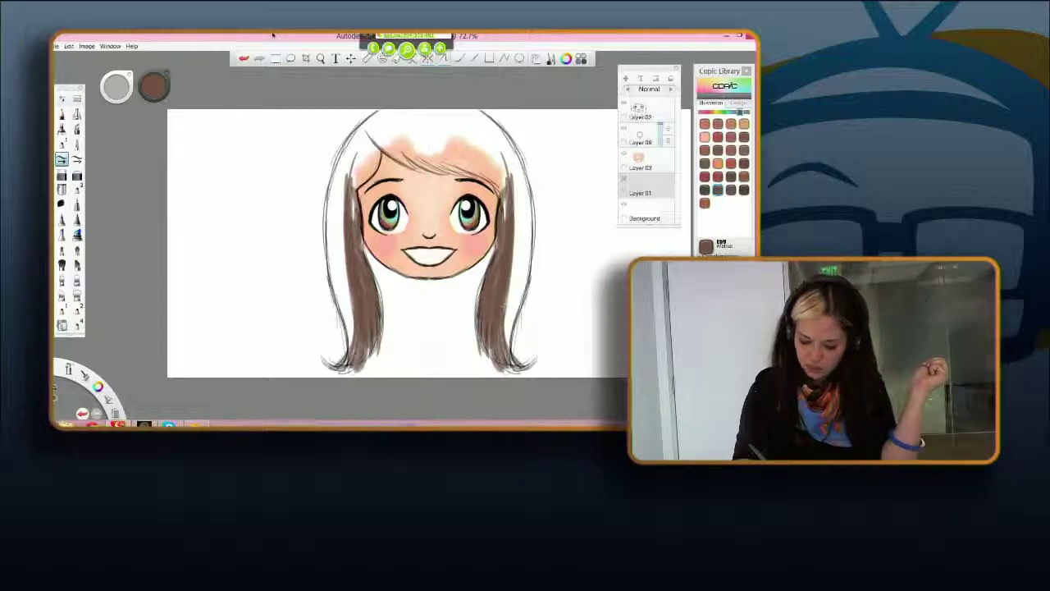
Step: Fill the outer part of both hair locks in Walnut, from the tips up to the temples
left_click_drag(500, 317, 504, 361)
left_click_drag(512, 274, 512, 354)
left_click_drag(523, 251, 507, 336)
mouse_move(517, 230)
left_mouse_down()
mouse_move(522, 337)
mouse_move(512, 287)
left_mouse_up()
mouse_move(517, 197)
left_mouse_down()
mouse_move(519, 279)
mouse_move(525, 235)
left_mouse_up()
left_click_drag(512, 166, 519, 219)
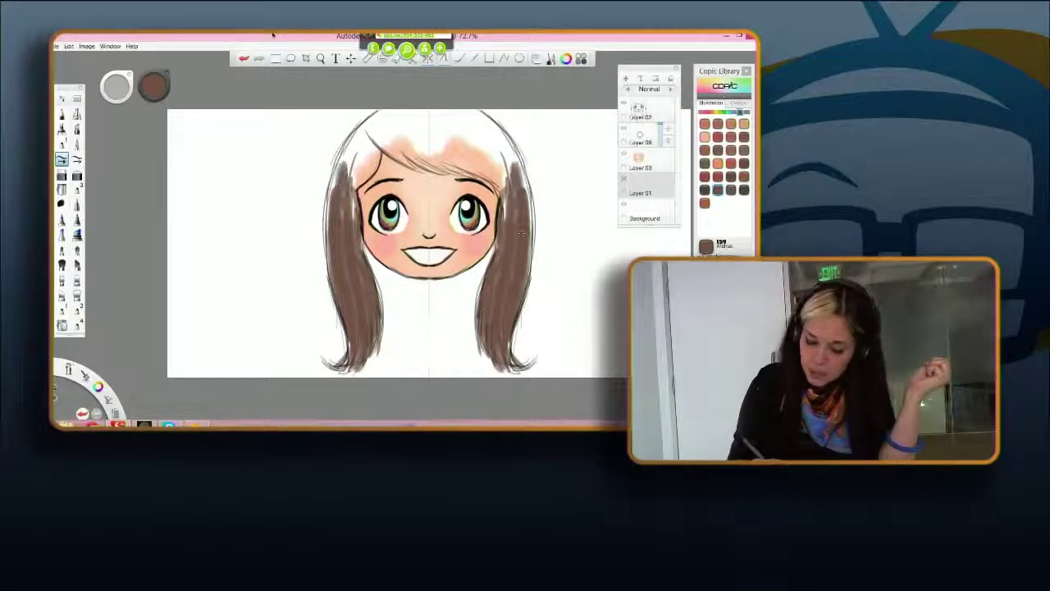
Step: Fill the hair along the upper sides of the head, the crown and the bangs in Walnut
left_click_drag(502, 166, 501, 215)
mouse_move(517, 140)
left_mouse_down()
mouse_move(497, 174)
mouse_move(528, 205)
left_mouse_up()
mouse_move(484, 120)
left_mouse_down()
mouse_move(515, 163)
mouse_move(502, 138)
left_mouse_up()
mouse_move(495, 123)
left_mouse_down()
mouse_move(522, 160)
mouse_move(531, 273)
mouse_move(500, 373)
left_mouse_up()
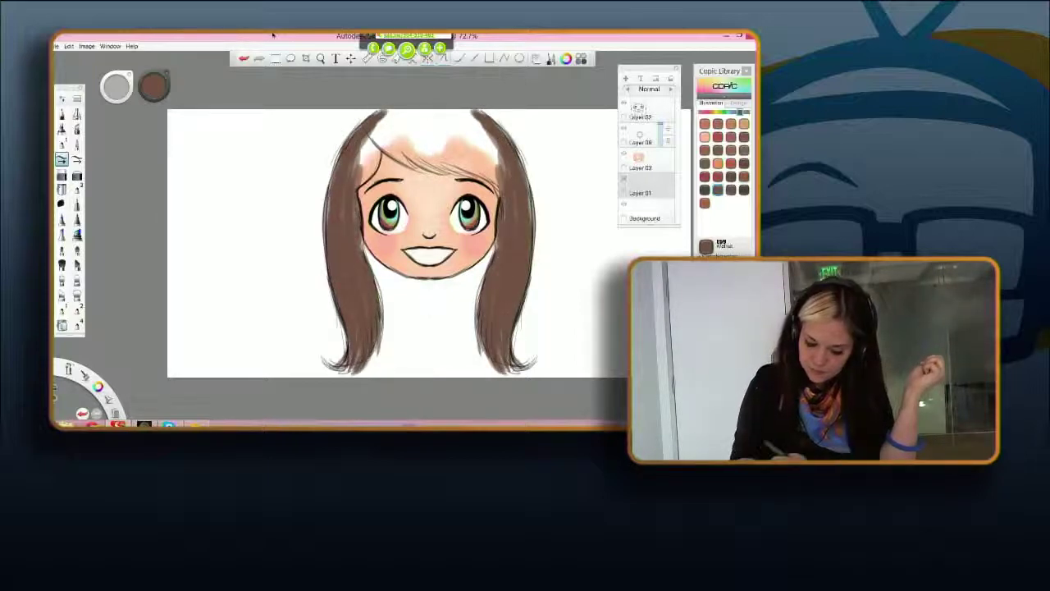
mouse_move(497, 153)
left_mouse_down()
mouse_move(457, 117)
mouse_move(433, 125)
mouse_move(486, 134)
left_mouse_up()
mouse_move(484, 113)
left_mouse_down()
mouse_move(514, 141)
mouse_move(435, 136)
mouse_move(483, 146)
mouse_move(499, 181)
left_mouse_up()
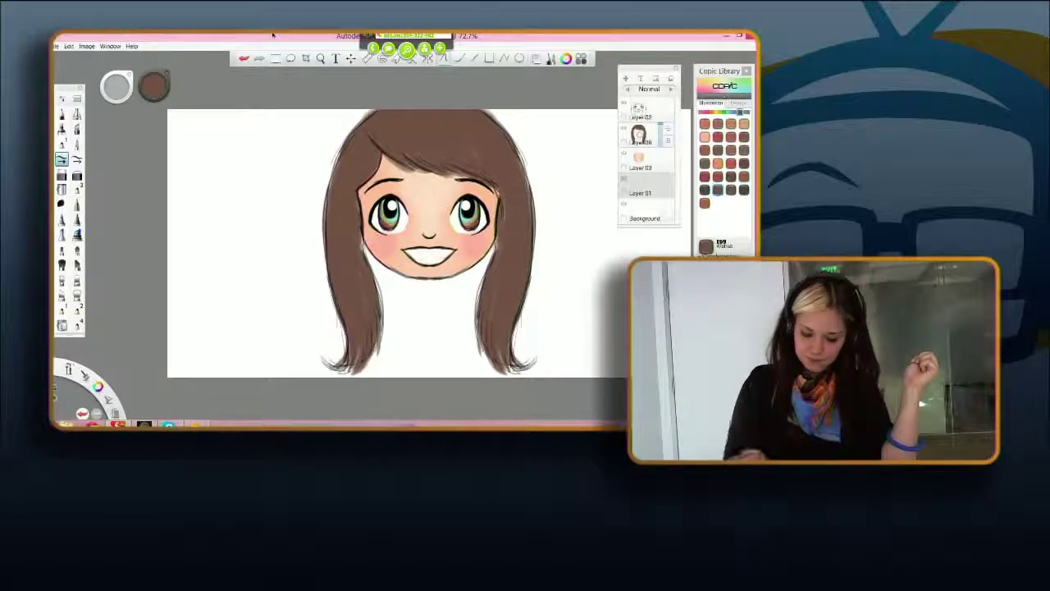
left_click(169, 425)
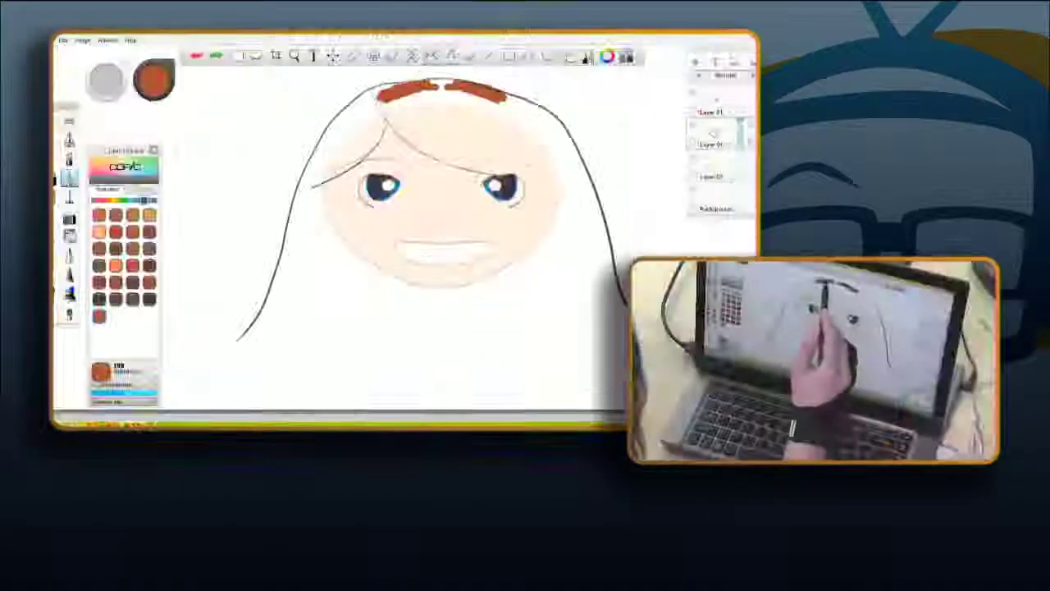
Step: Paint the other drawing's hair in Baked Clay on Layer 04, across the crown and down both sides of the face
mouse_move(416, 86)
left_mouse_down()
mouse_move(362, 99)
mouse_move(312, 169)
mouse_move(576, 173)
mouse_move(328, 146)
mouse_move(354, 109)
mouse_move(316, 146)
mouse_move(373, 102)
mouse_move(407, 102)
mouse_move(439, 82)
mouse_move(398, 84)
left_mouse_up()
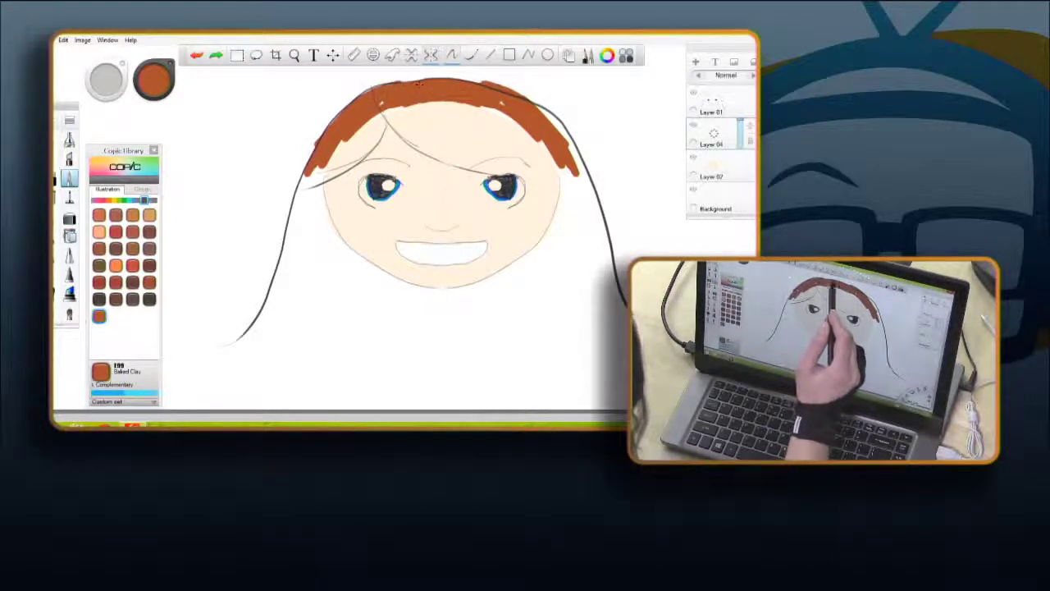
left_click_drag(381, 103, 303, 216)
left_click_drag(307, 174, 297, 218)
left_click_drag(574, 174, 587, 225)
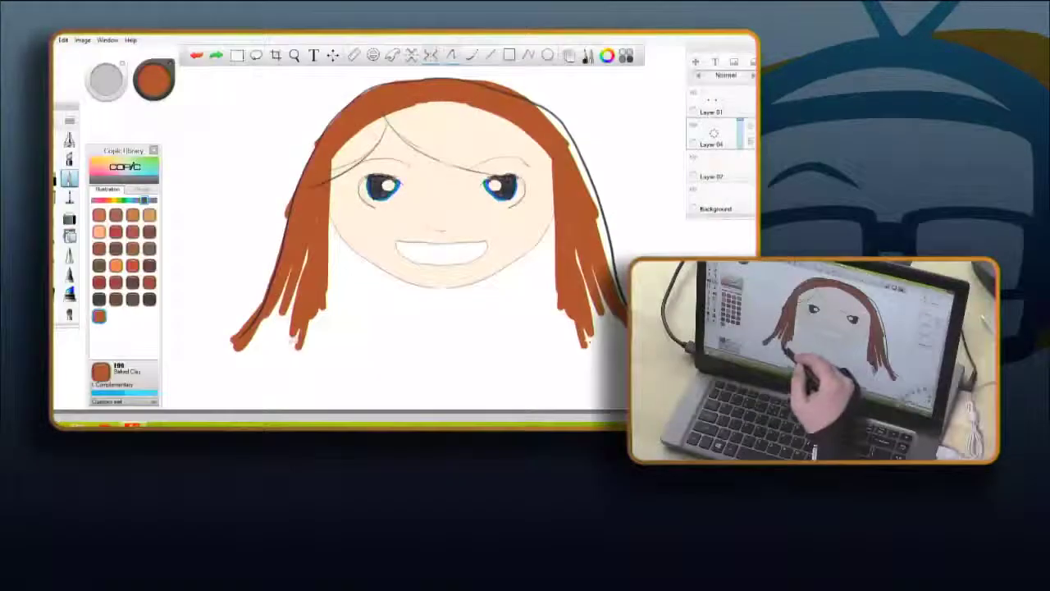
Step: Fill the gaps and lower ends of both side locks with mirrored strokes in Baked Clay
mouse_move(296, 320)
left_mouse_down()
mouse_move(283, 352)
mouse_move(264, 354)
left_mouse_up()
mouse_move(296, 279)
left_mouse_down()
mouse_move(261, 361)
mouse_move(253, 353)
left_mouse_up()
mouse_move(283, 297)
left_mouse_down()
mouse_move(256, 345)
mouse_move(284, 361)
left_mouse_up()
left_click_drag(316, 312, 300, 355)
mouse_move(321, 310)
left_mouse_down()
mouse_move(321, 349)
mouse_move(301, 373)
left_mouse_up()
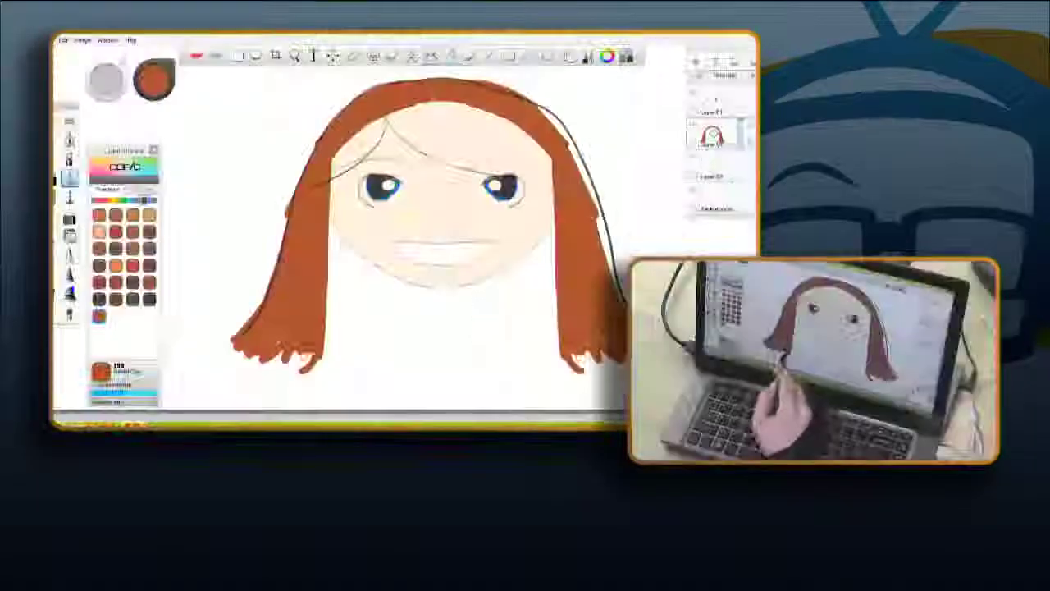
mouse_move(292, 356)
left_mouse_down()
mouse_move(304, 364)
mouse_move(270, 361)
left_mouse_up()
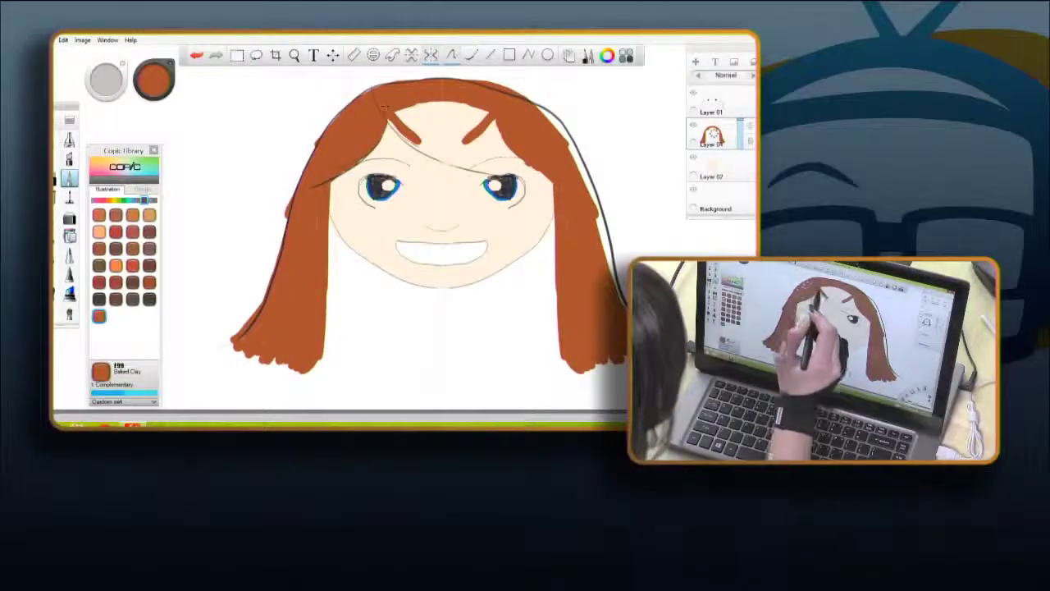
Step: Try mirrored Baked Clay strokes along the edge of the bangs, turn off symmetry, and undo the strokes
left_click_drag(409, 133, 511, 173)
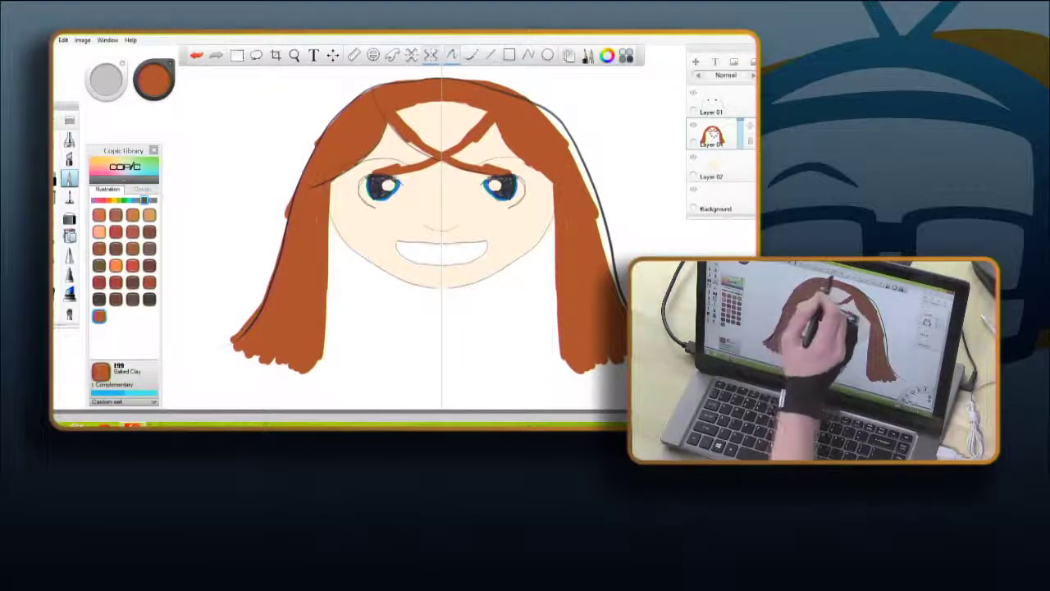
left_click(431, 55)
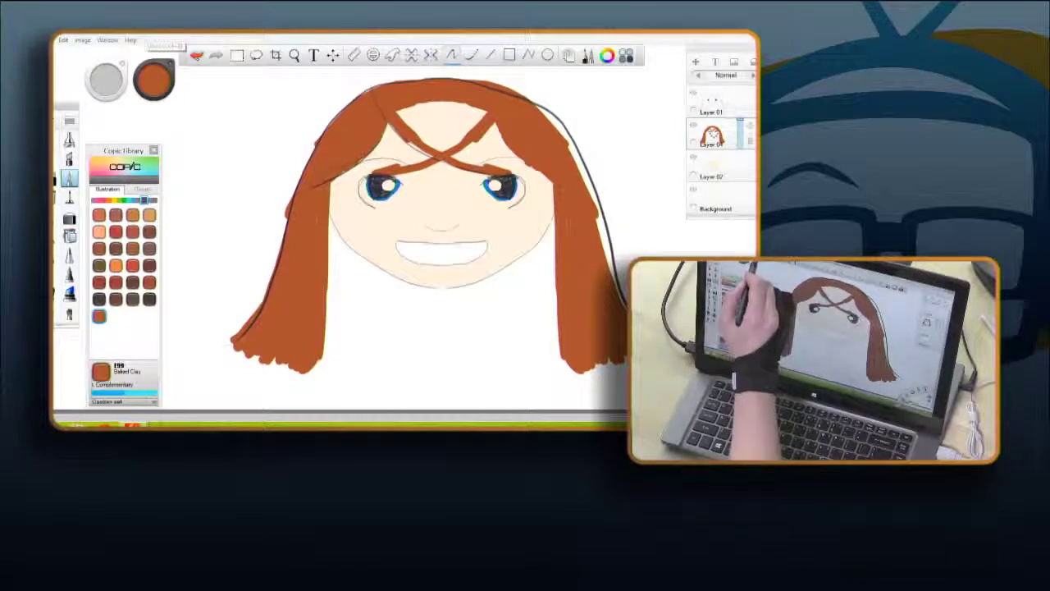
left_click(196, 55)
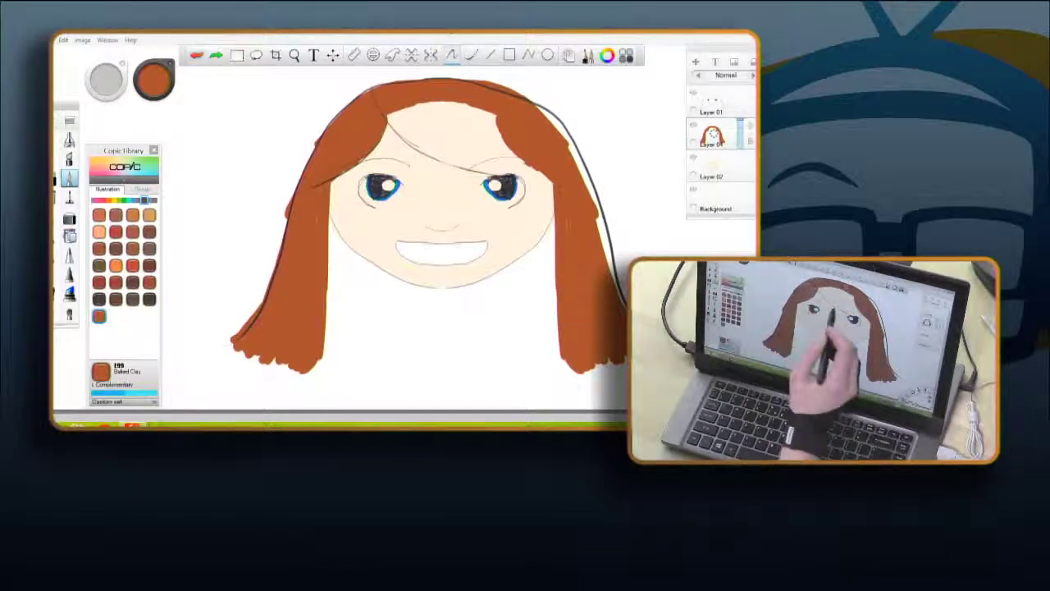
Step: Fill the side-swept bangs across the forehead in Baked Clay with unmirrored strokes
mouse_move(403, 110)
left_mouse_down()
mouse_move(461, 137)
mouse_move(455, 113)
mouse_move(418, 96)
mouse_move(460, 110)
left_mouse_up()
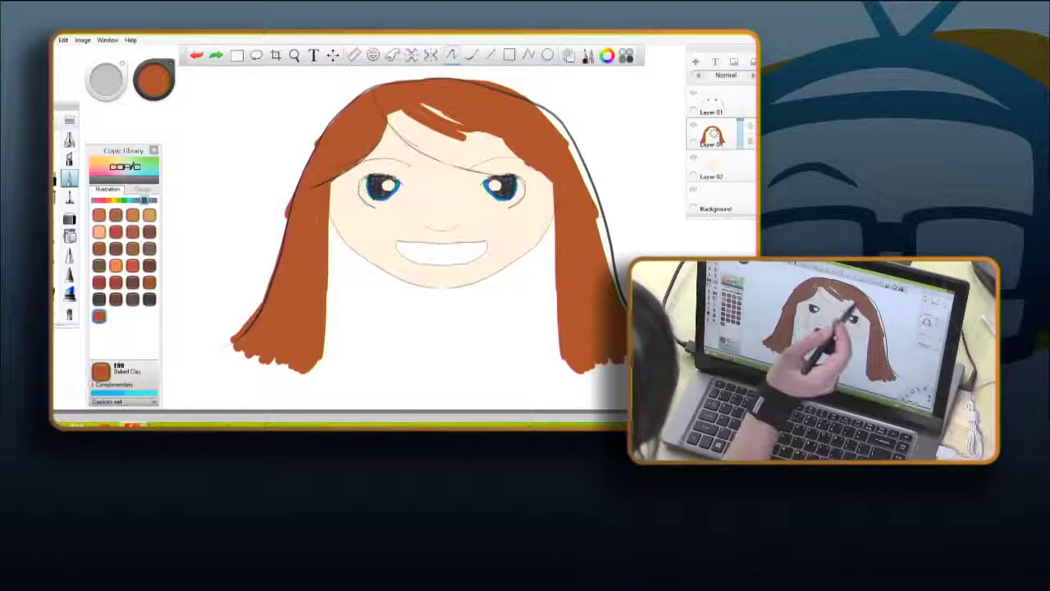
left_click_drag(432, 112, 392, 139)
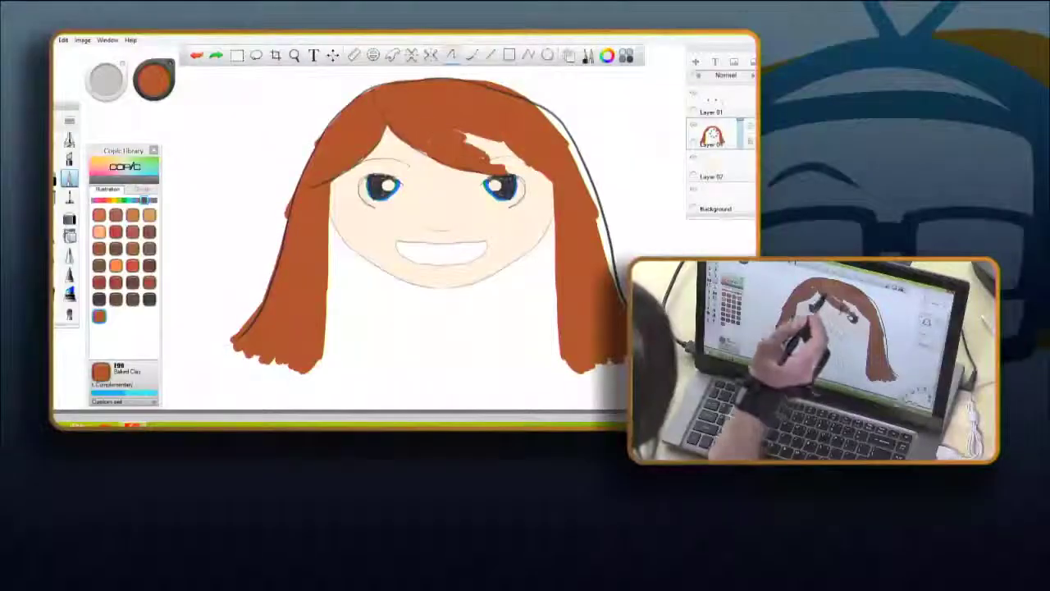
mouse_move(524, 138)
left_mouse_down()
mouse_move(476, 160)
mouse_move(507, 158)
mouse_move(541, 178)
mouse_move(495, 160)
mouse_move(553, 189)
left_mouse_up()
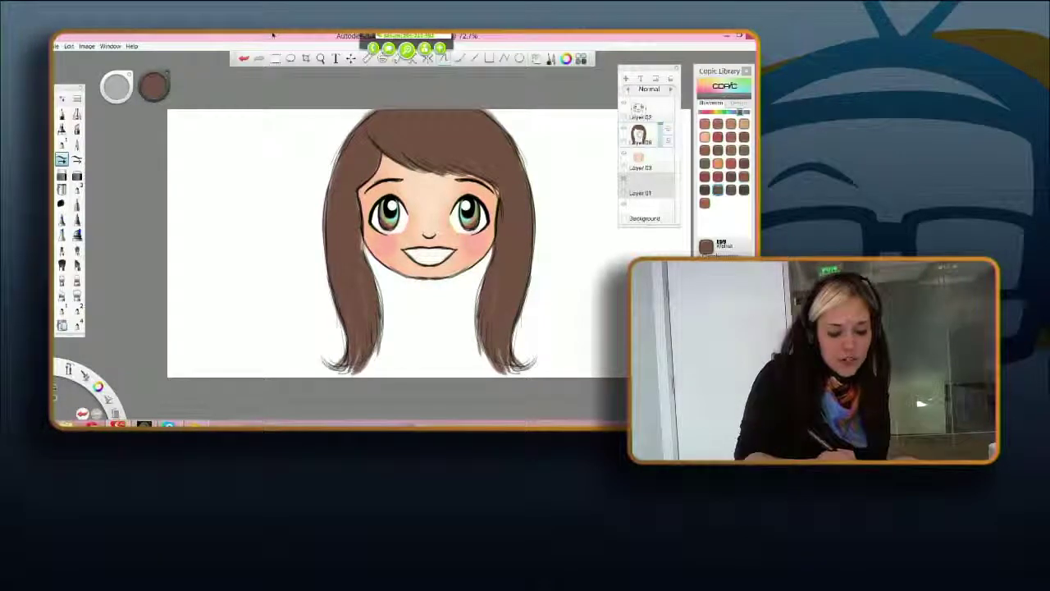
Step: Add fine lighter brown strands to the walnut bangs and lock ends, turning on symmetry for the side locks
left_click_drag(152, 92, 154, 82)
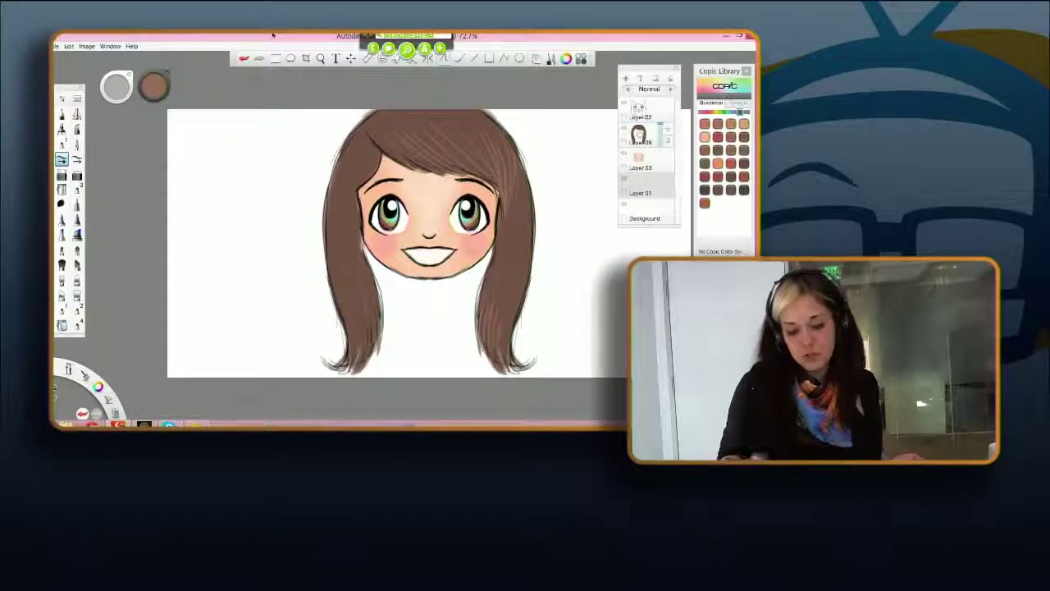
left_click(427, 59)
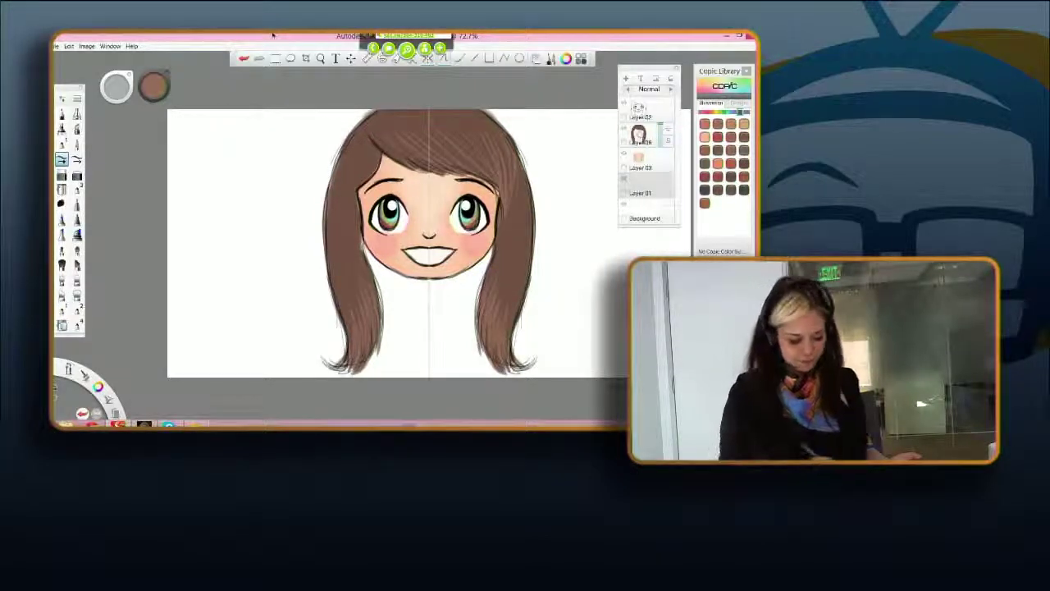
Step: Switch to the Skype window
left_click(170, 425)
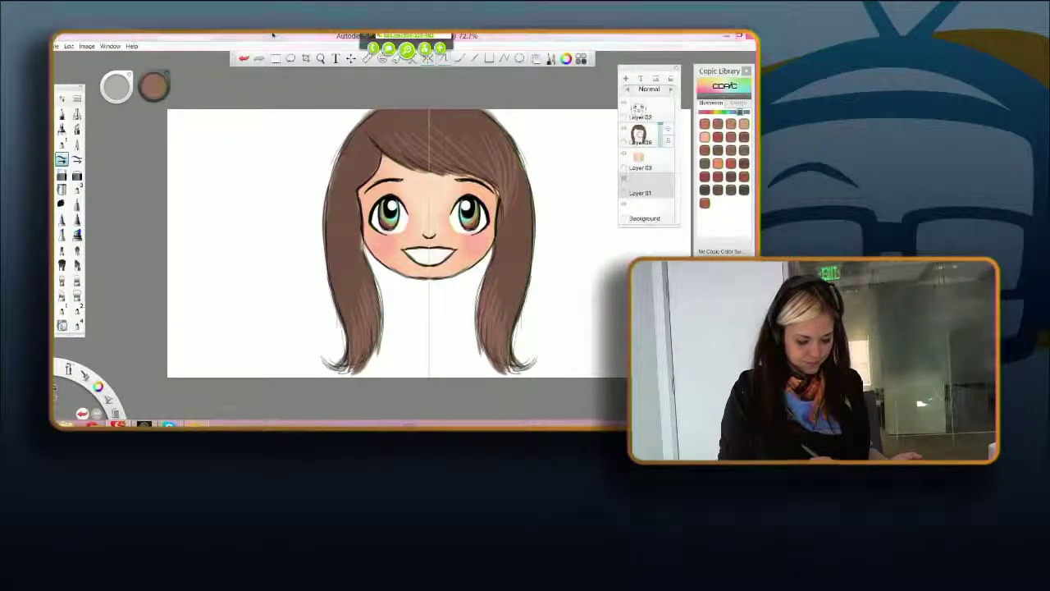
left_click(226, 374)
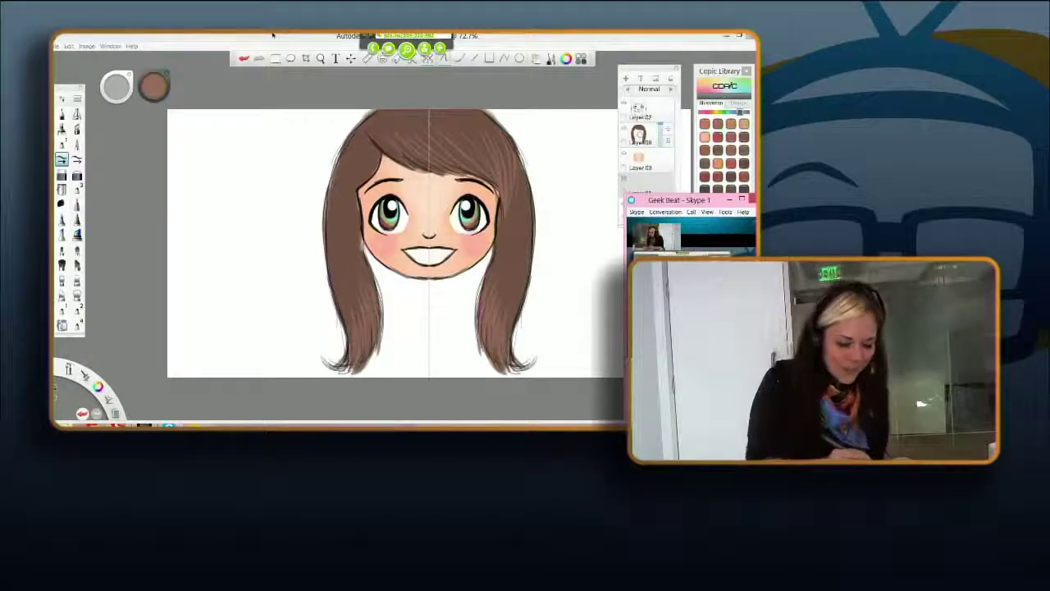
Step: Return to the drawing, take the brush color from the girl's brown hair, and place the color puck beside the hair
left_click(272, 34)
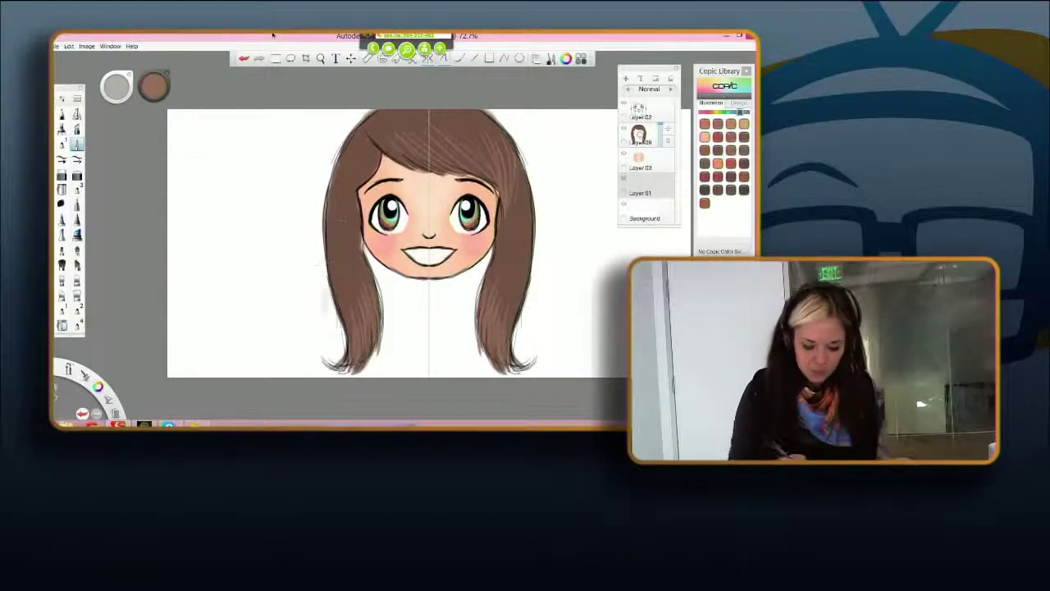
left_click_drag(115, 87, 118, 85)
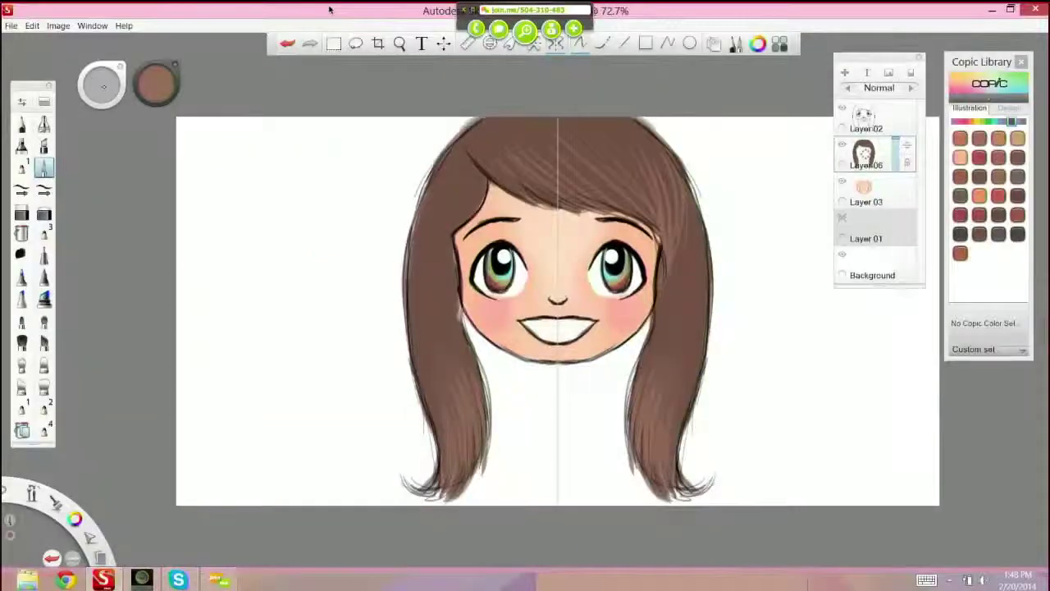
left_click_drag(116, 87, 102, 85)
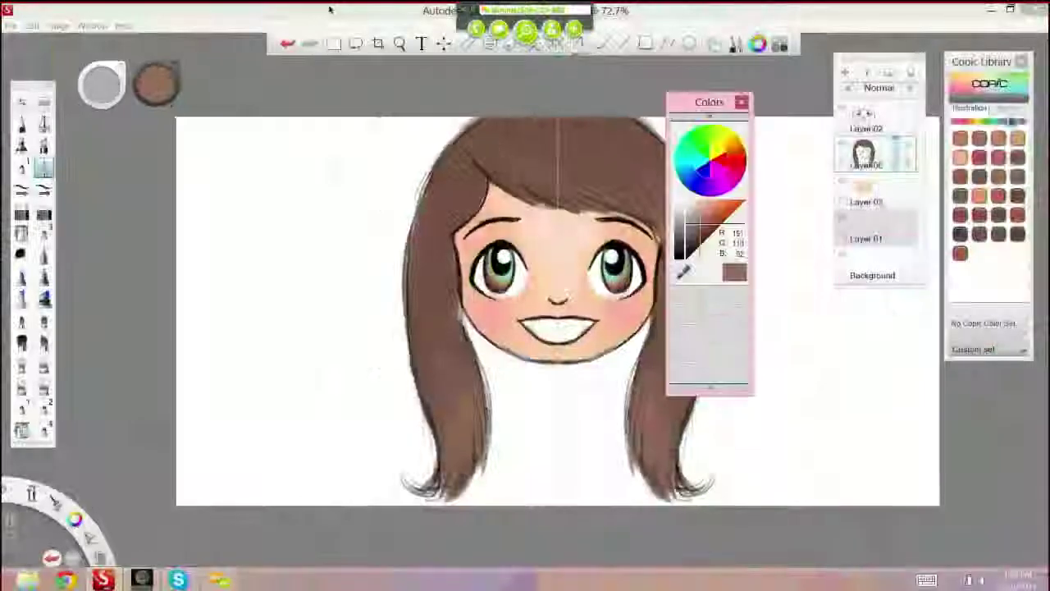
left_click_drag(705, 103, 761, 146)
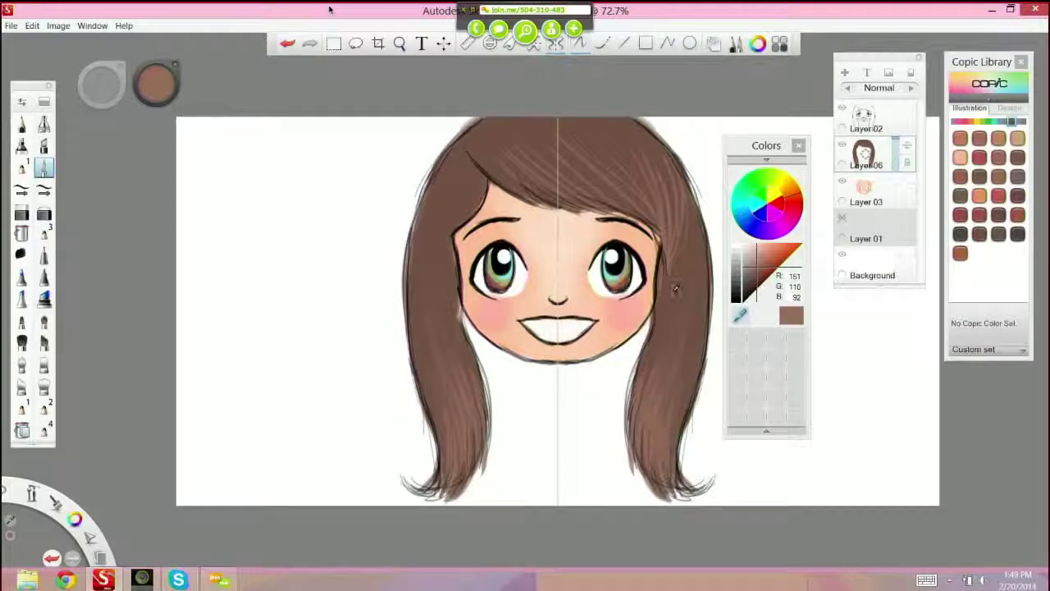
left_click(458, 165)
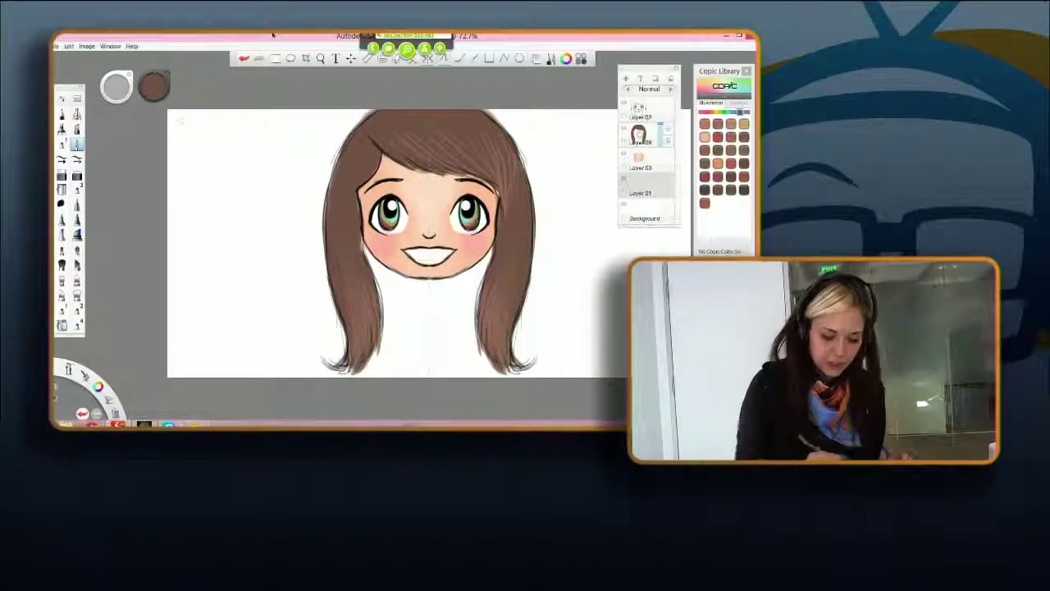
left_click_drag(166, 75, 268, 175)
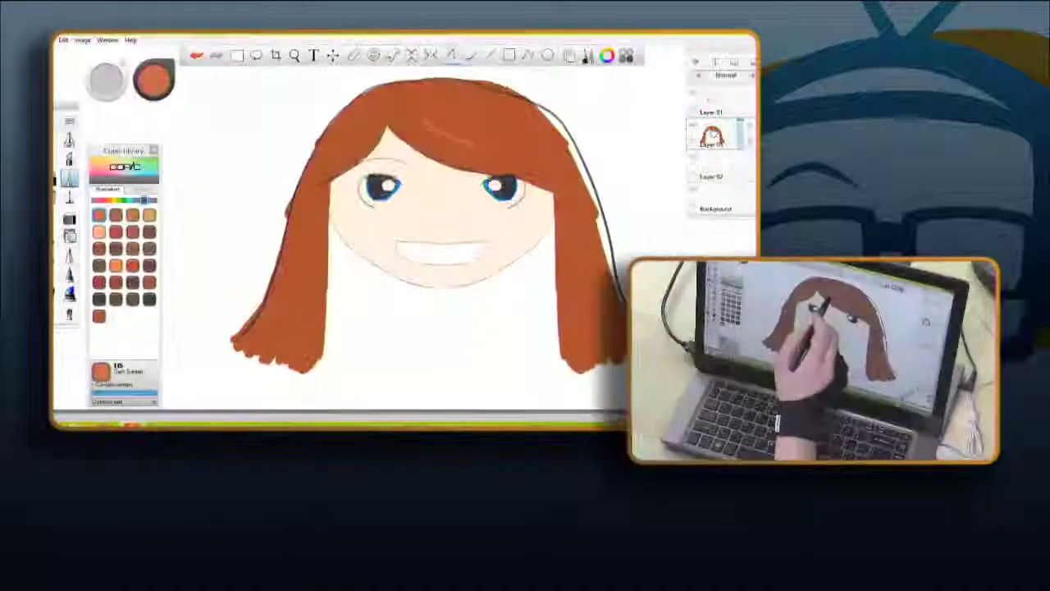
Step: Undo the trial highlight strokes on the red-haired girl's bangs
left_click(197, 56)
left_click(196, 56)
left_click(197, 56)
left_click(197, 56)
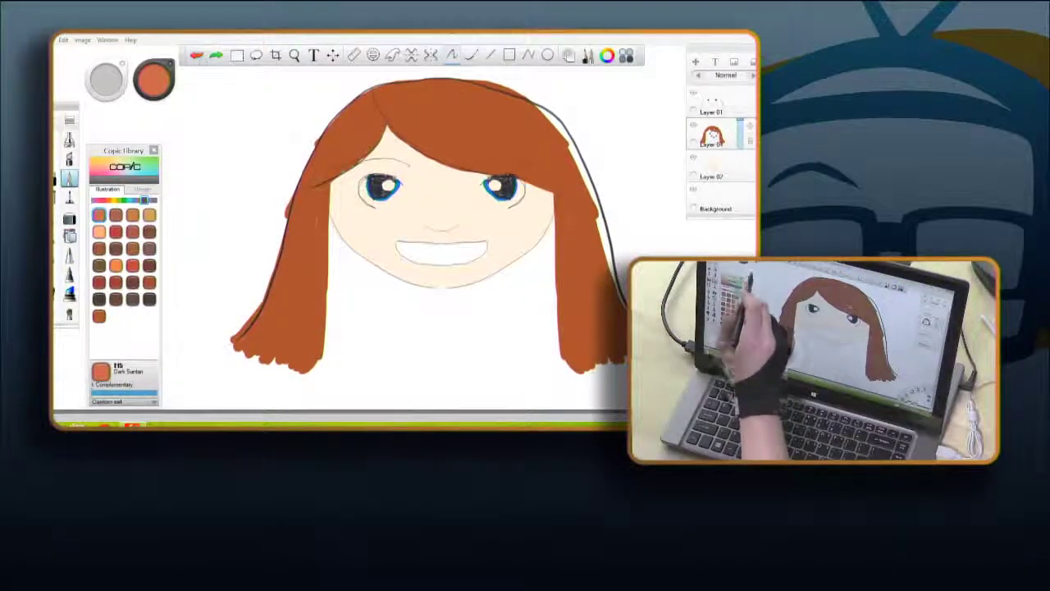
Step: Lighten the brush color to a soft orange-brown and draw fine lighter strands across the red bangs
left_click(100, 316)
left_click_drag(153, 79, 154, 87)
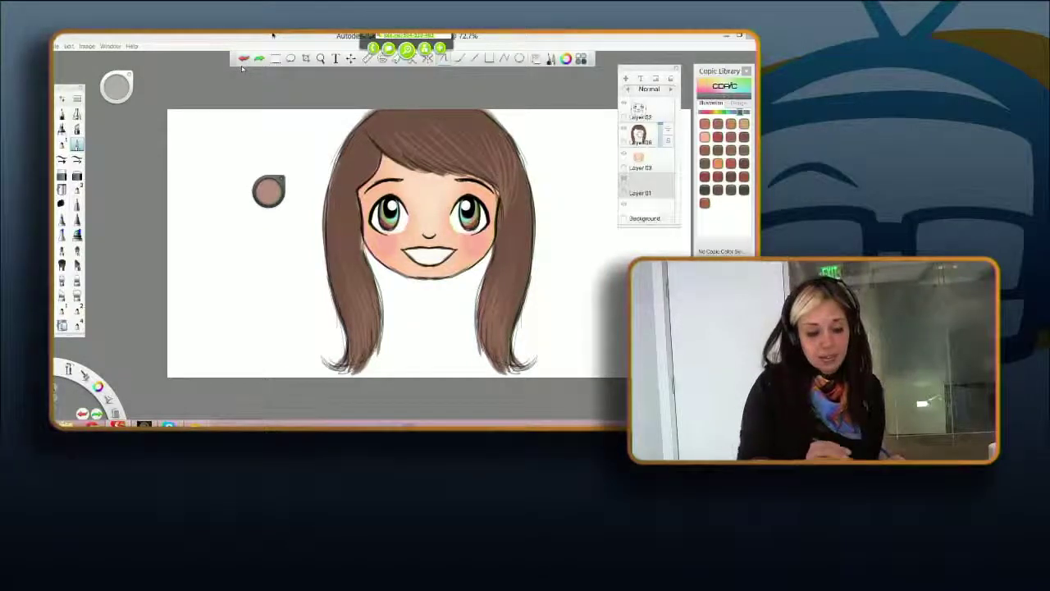
left_click_drag(218, 186, 219, 186)
left_click_drag(348, 300, 353, 300)
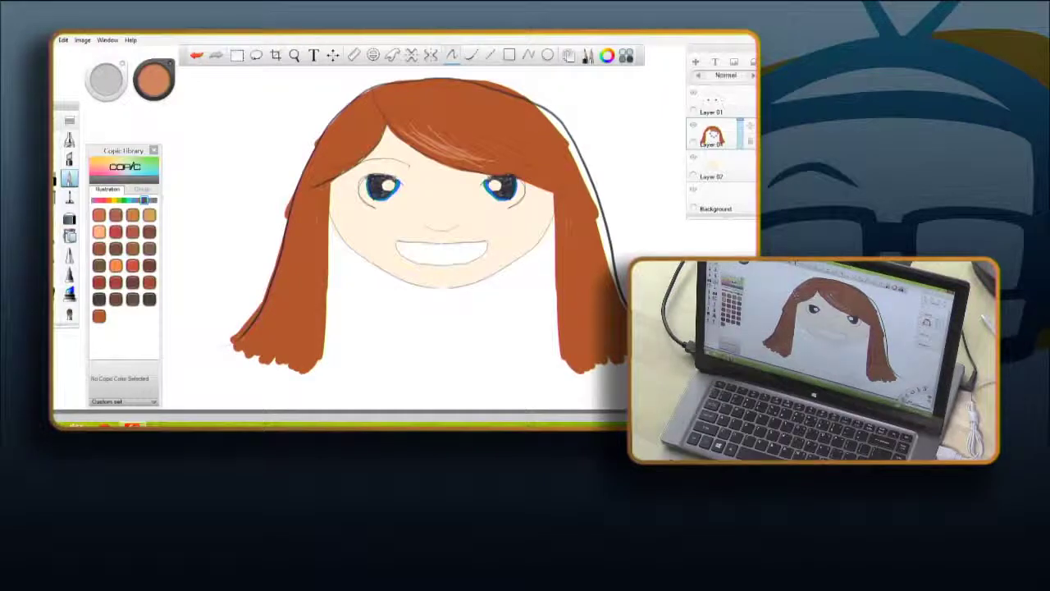
left_click_drag(413, 133, 502, 168)
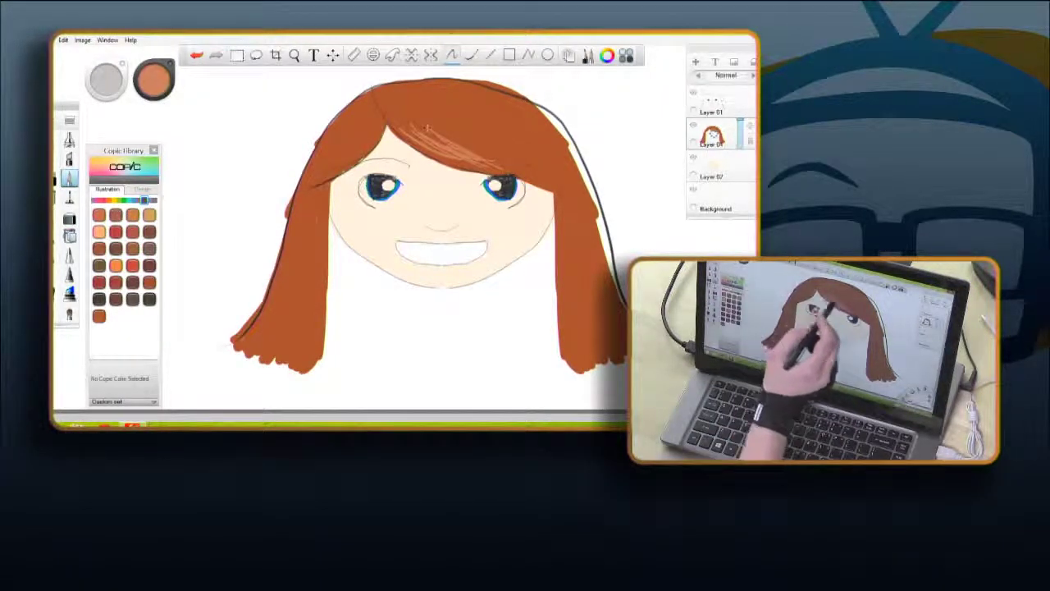
left_click_drag(426, 127, 449, 148)
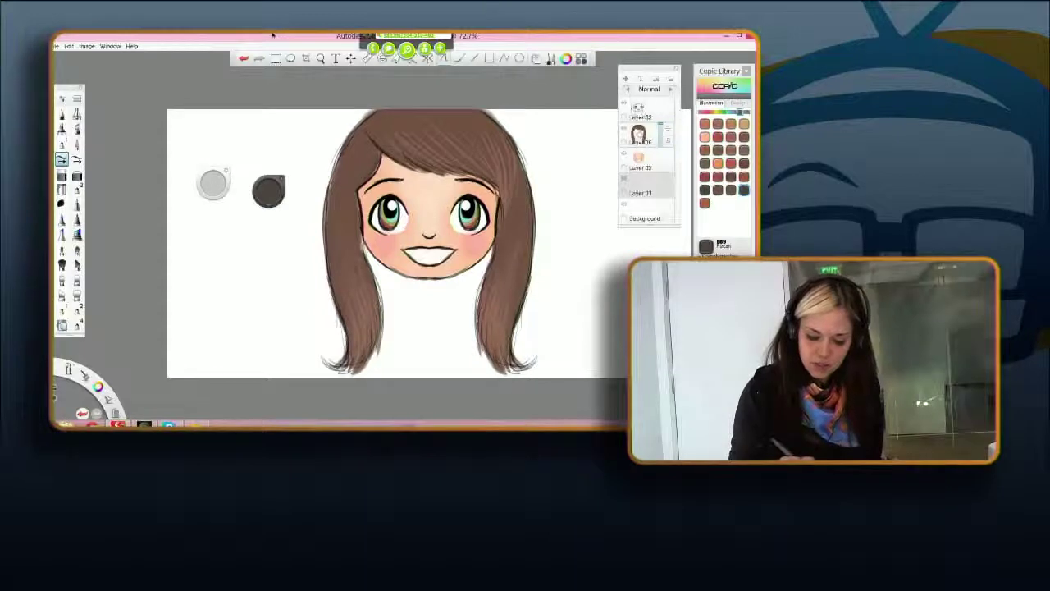
Step: Draw darker strands in Copic Pecan down the side and lower lock of the brown hair
left_click_drag(356, 132, 325, 233)
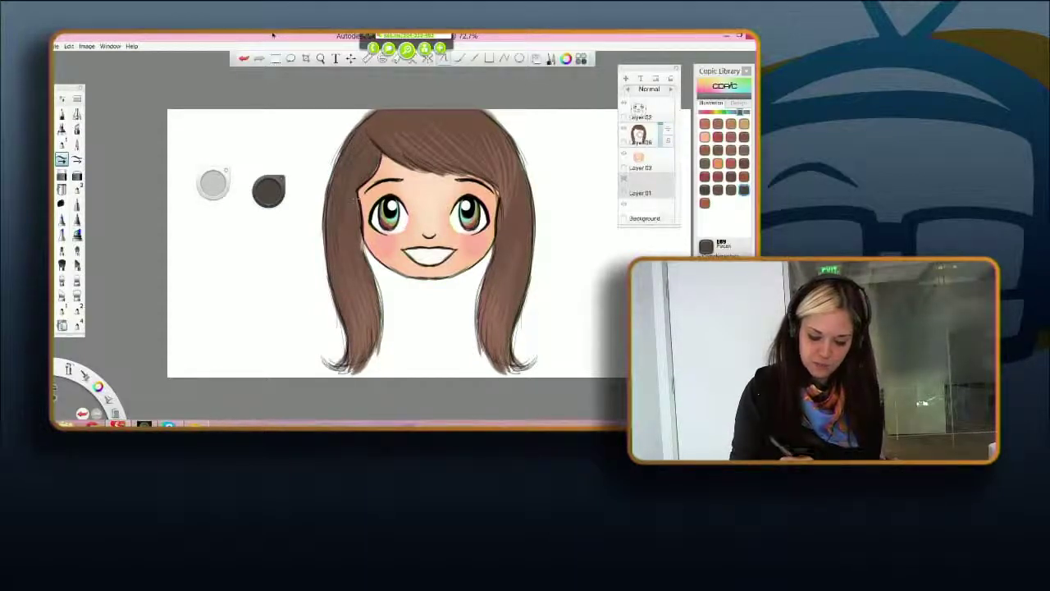
left_click_drag(357, 304, 363, 356)
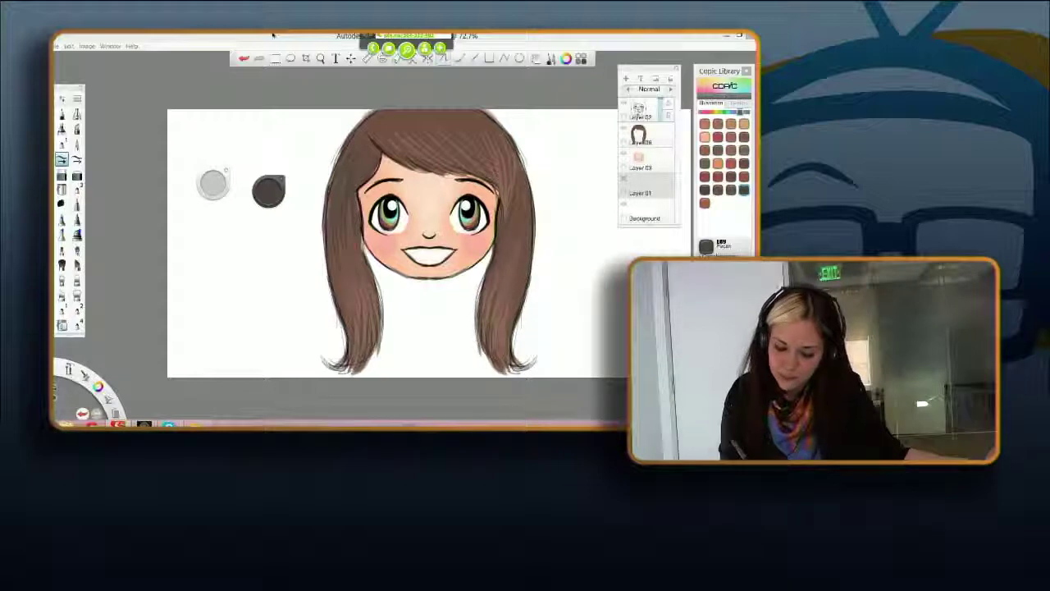
left_click(274, 35)
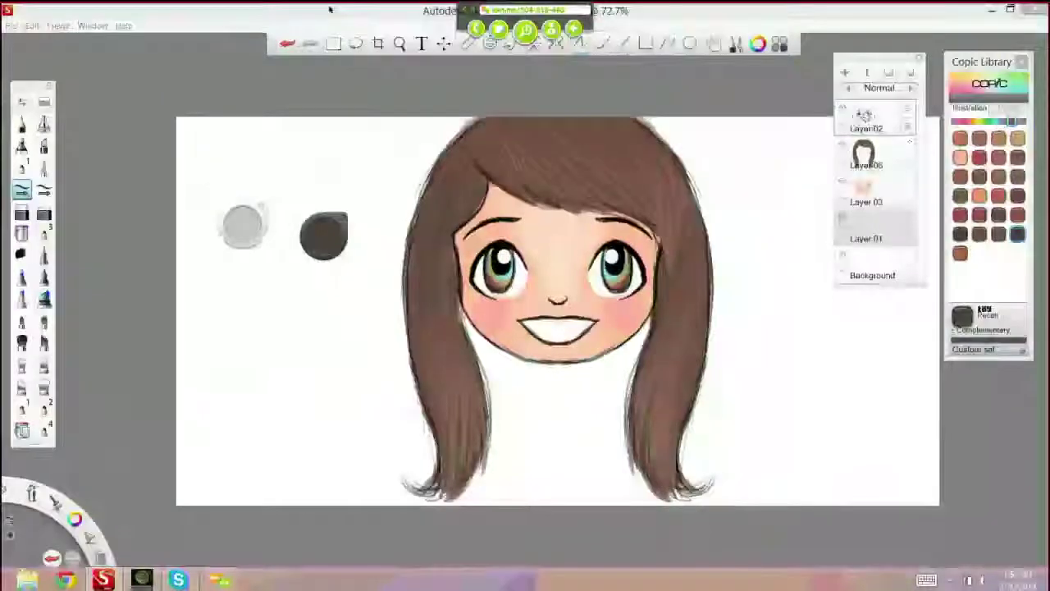
left_click(329, 9)
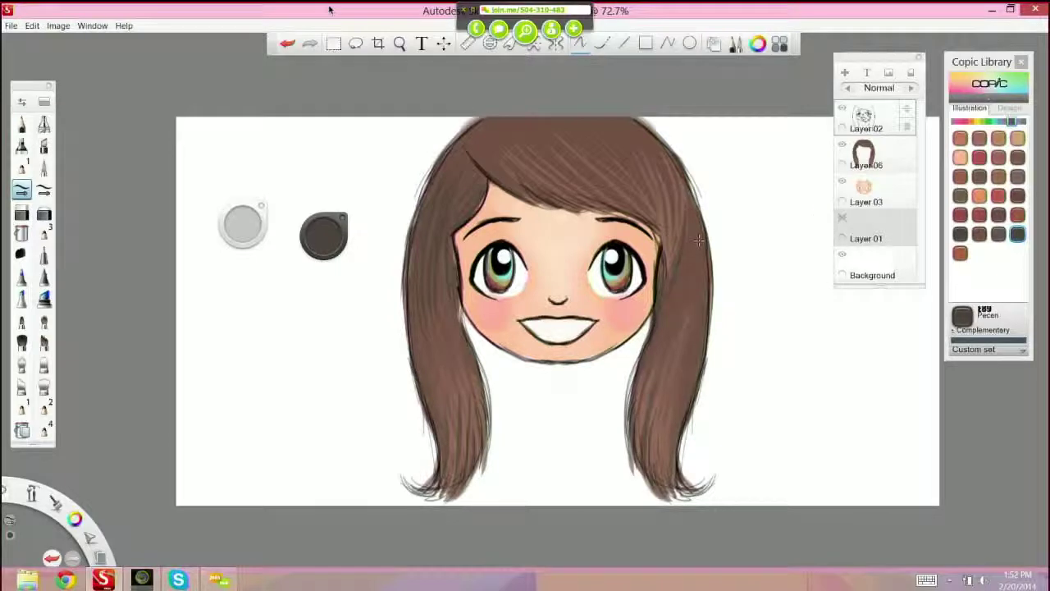
Step: Recolor the mouth outline on Layer 02 in Copic Salmon Red after trying Dark Red, comparing it with undo and redo
left_click(965, 121)
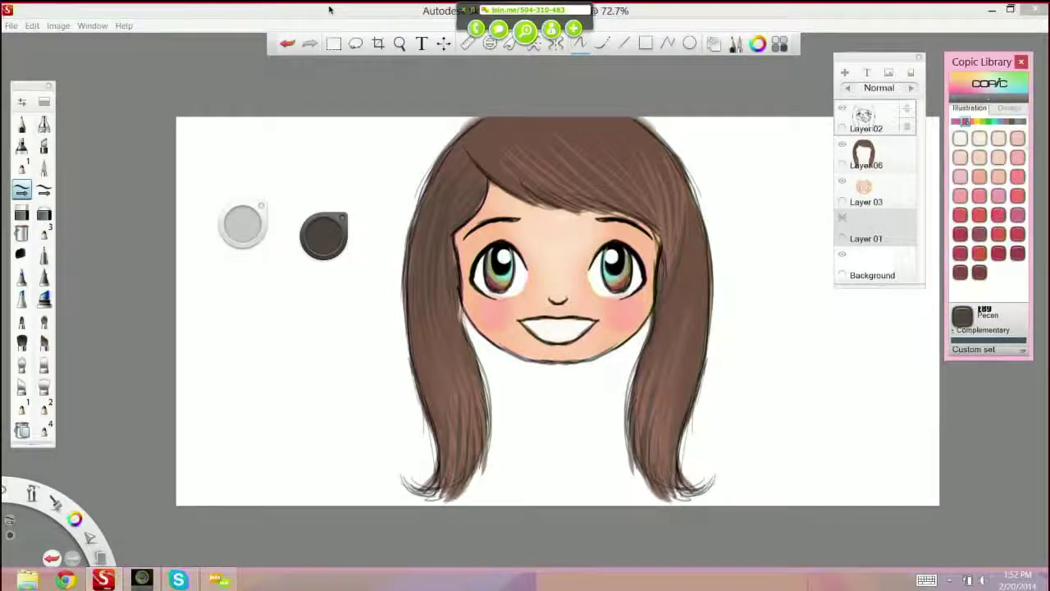
left_click(979, 272)
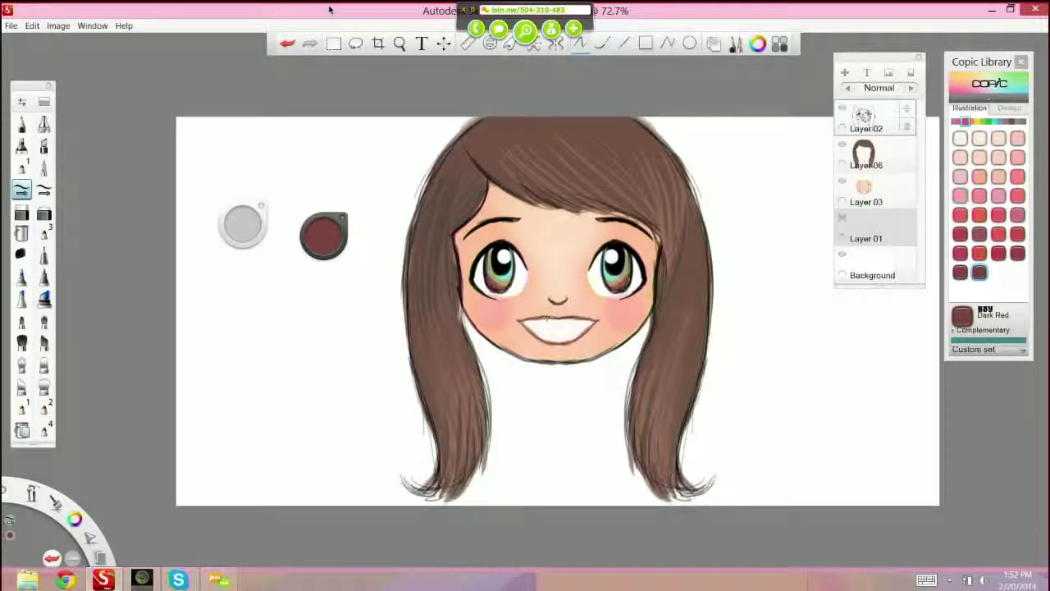
left_click(979, 215)
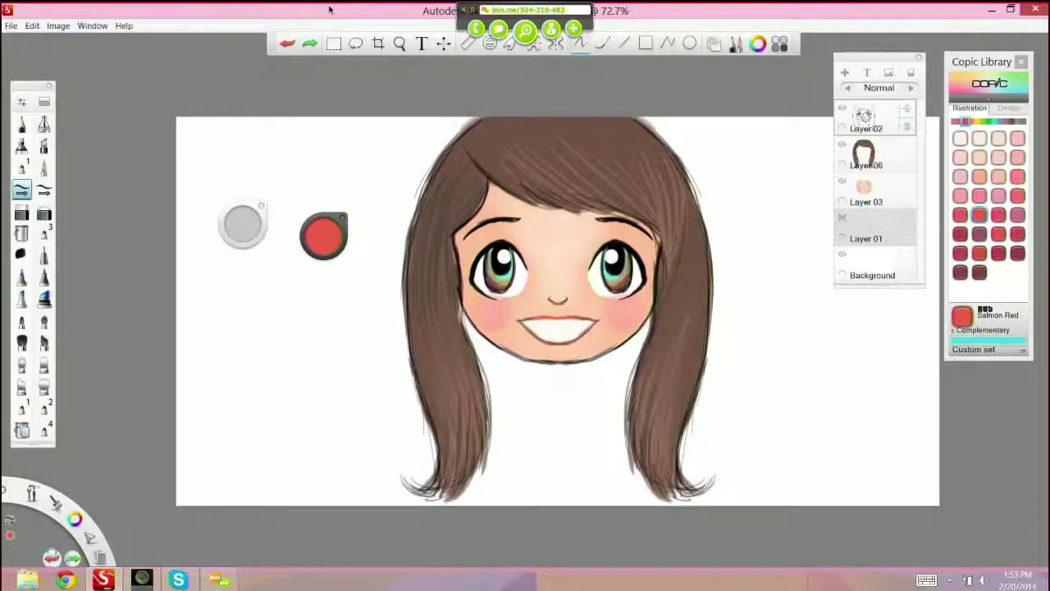
key("ctrl+z")
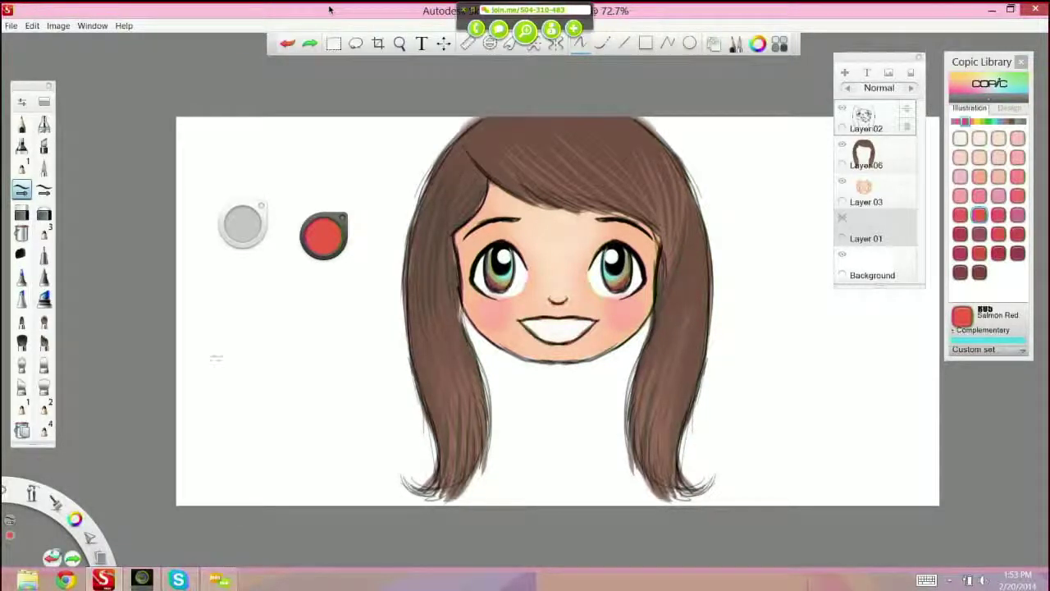
key("ctrl+y")
key("ctrl+z")
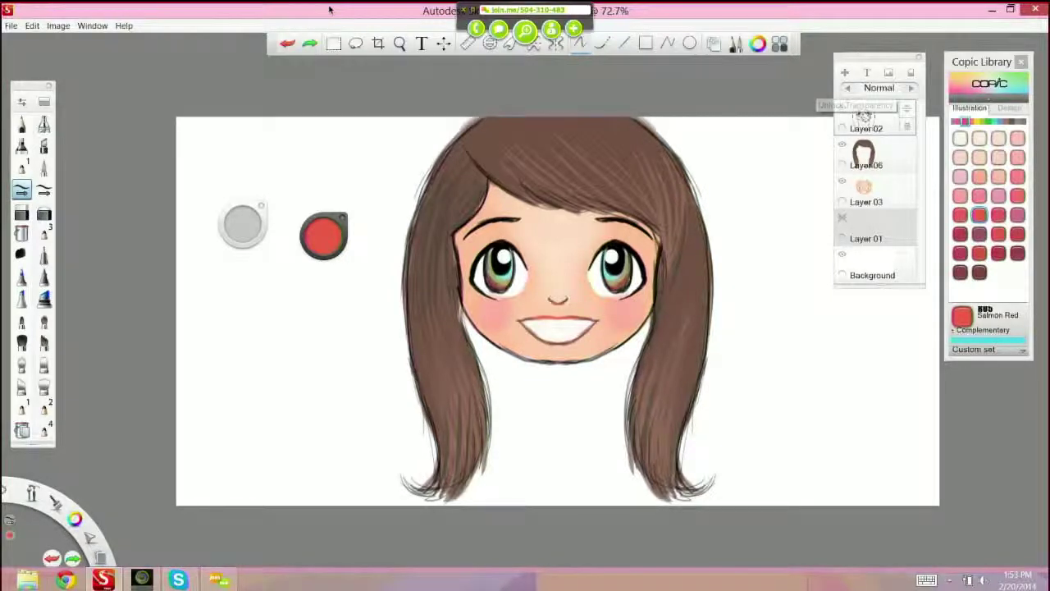
left_click(866, 154)
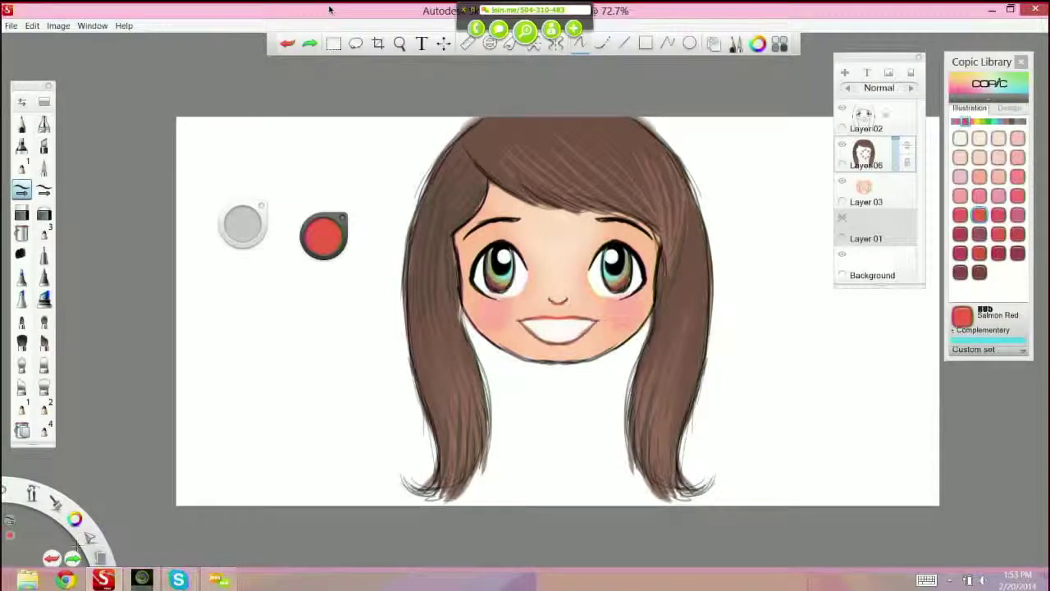
left_click(865, 117)
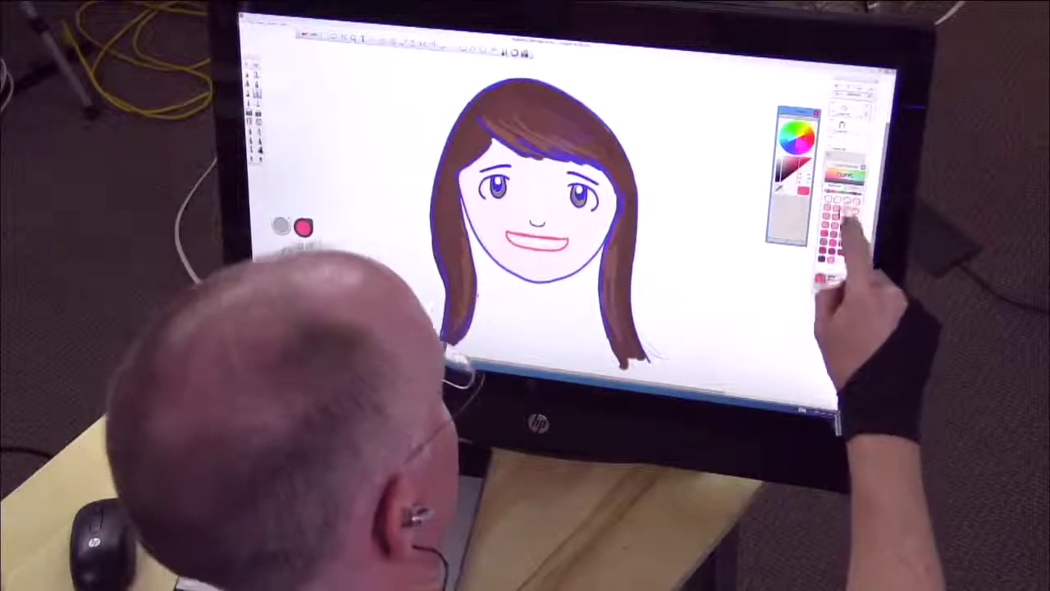
left_click_drag(829, 195, 862, 194)
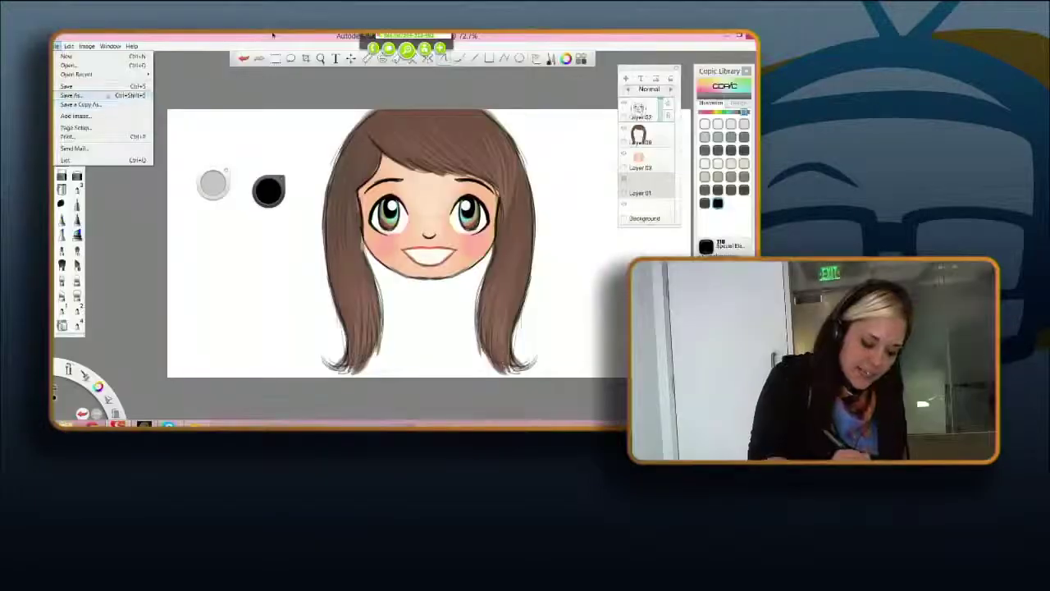
Step: Save the finished drawing under a new file with the PNG file type
left_click(108, 96)
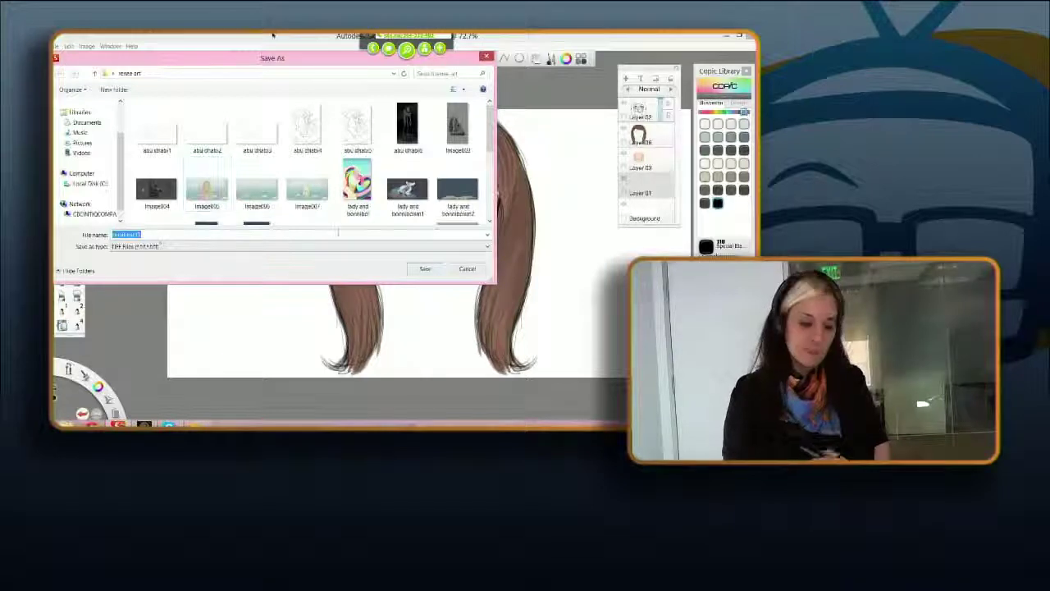
left_click(326, 248)
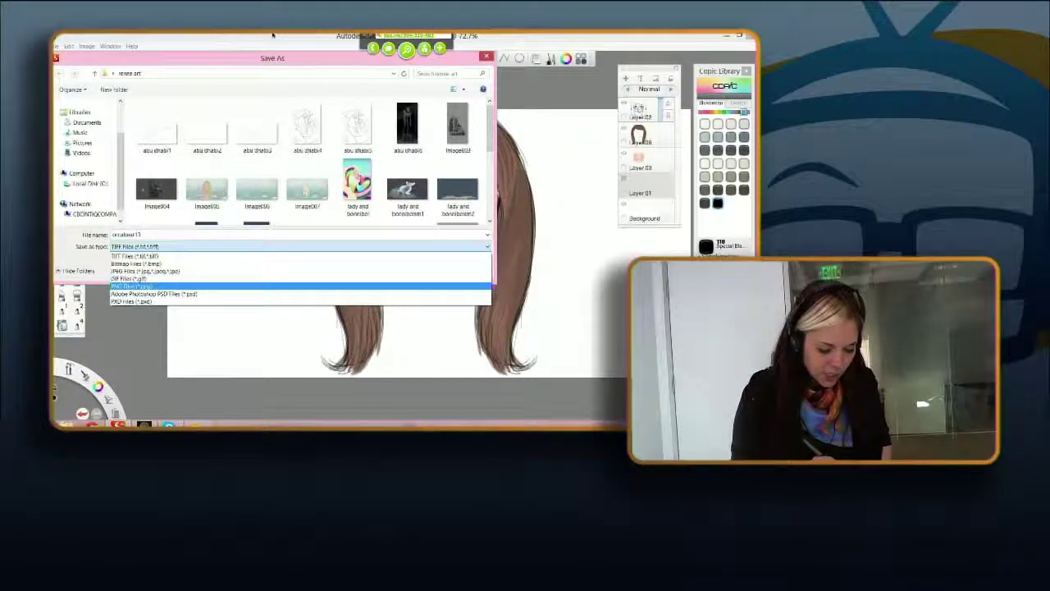
left_click(194, 288)
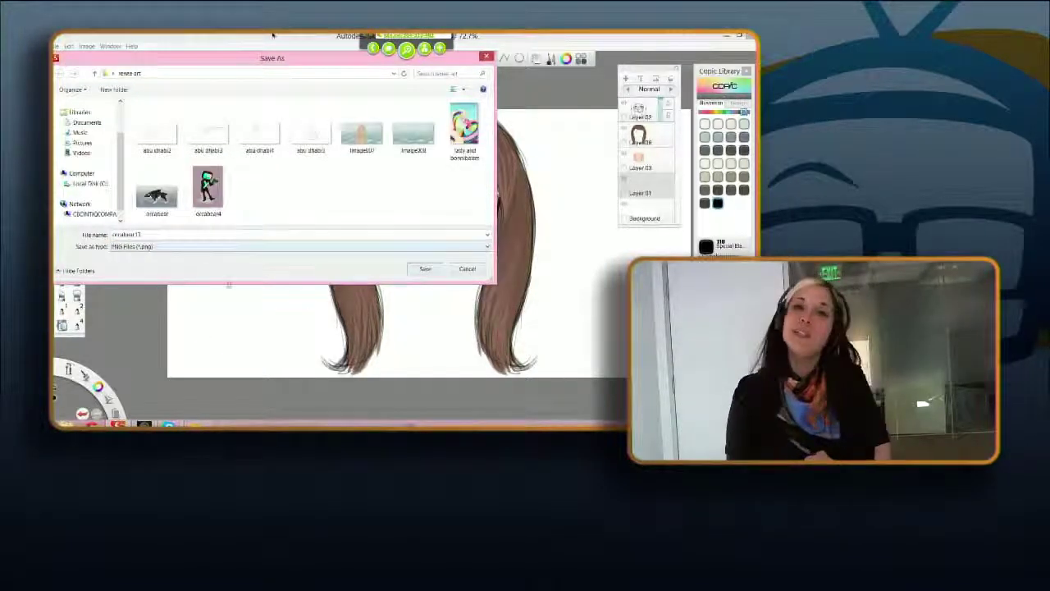